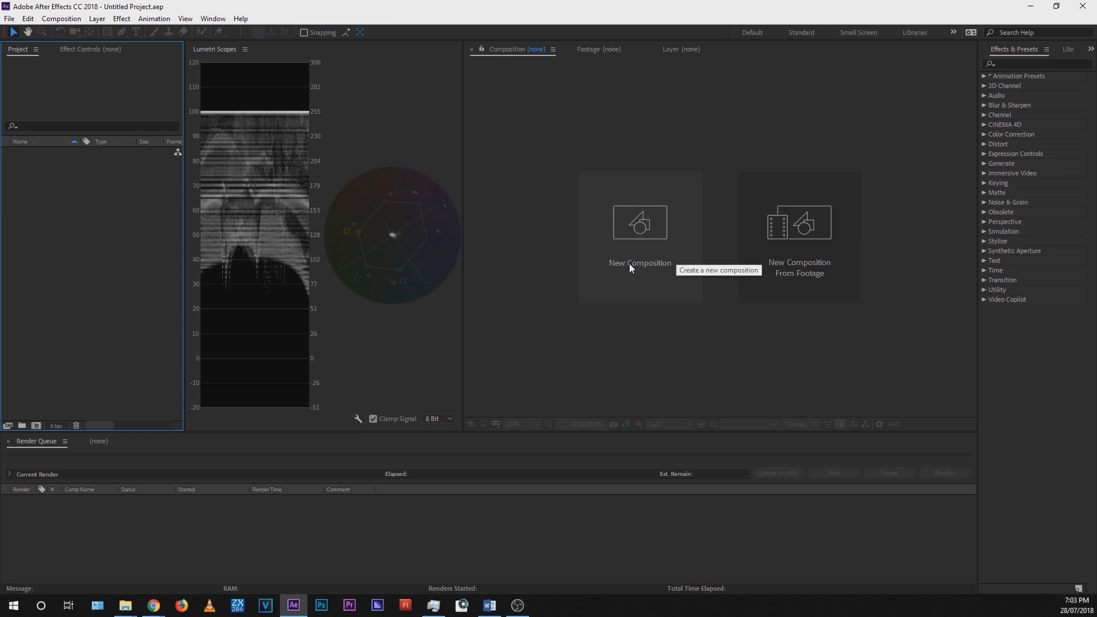
Step: Create a 1080 x 1920 composition named "Story + Edit" at 25 frames per second with a duration of 0:00:15:00
click(61, 18)
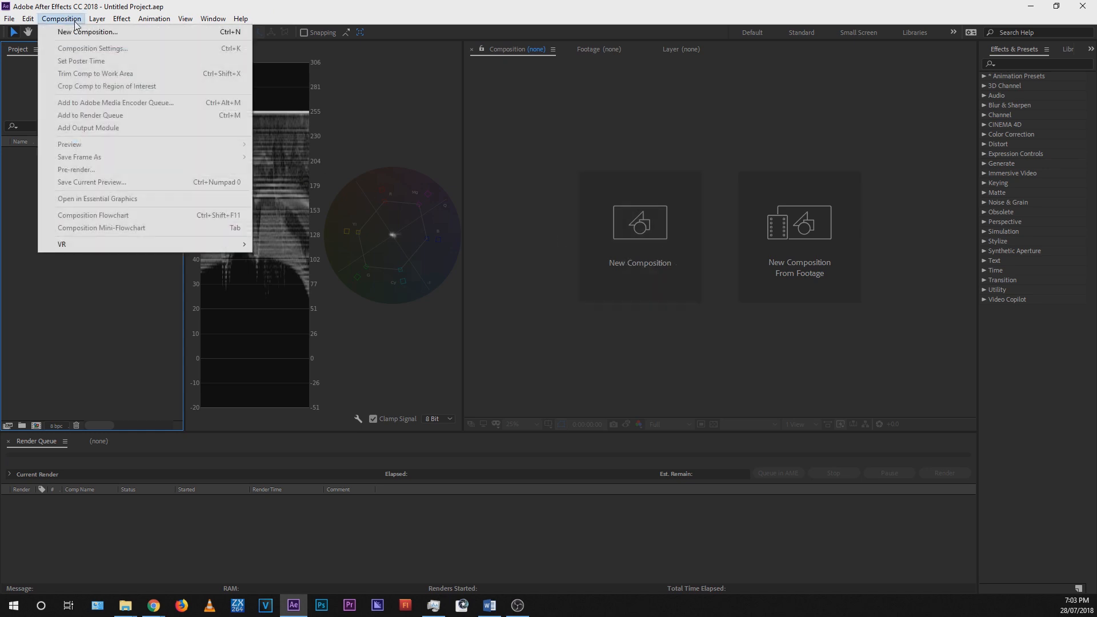
click(81, 29)
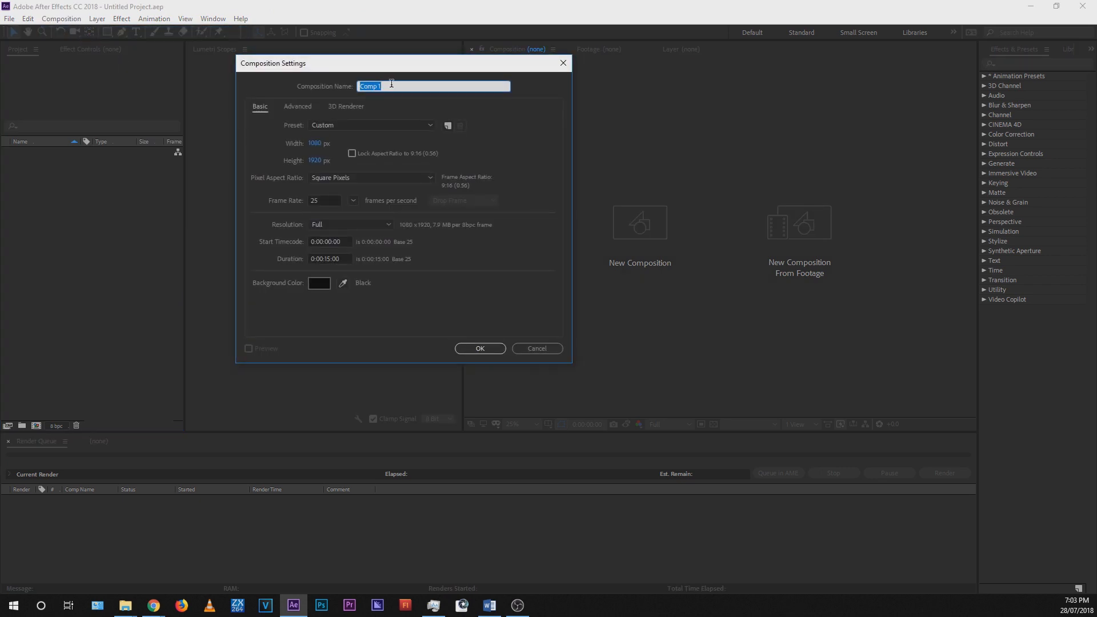
text(Story + Edit)
click(338, 260)
click(347, 260)
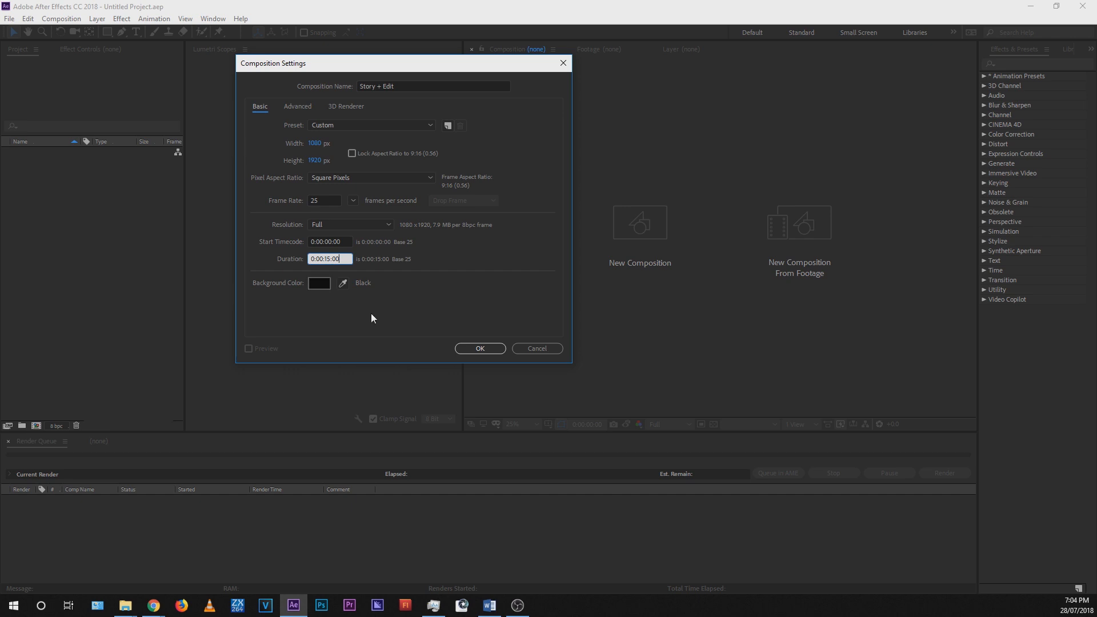
click(480, 348)
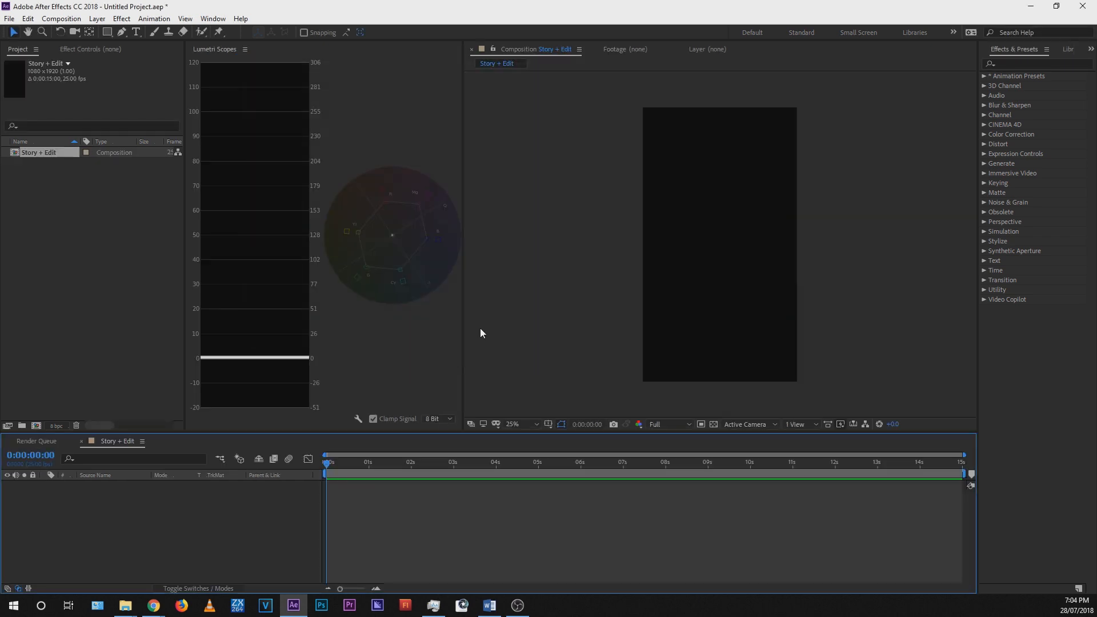
Step: Import Pouring Footage from the Footage folder of the Refine the Mind - Episode 1 - Cinemagraph Loops project
click(9, 19)
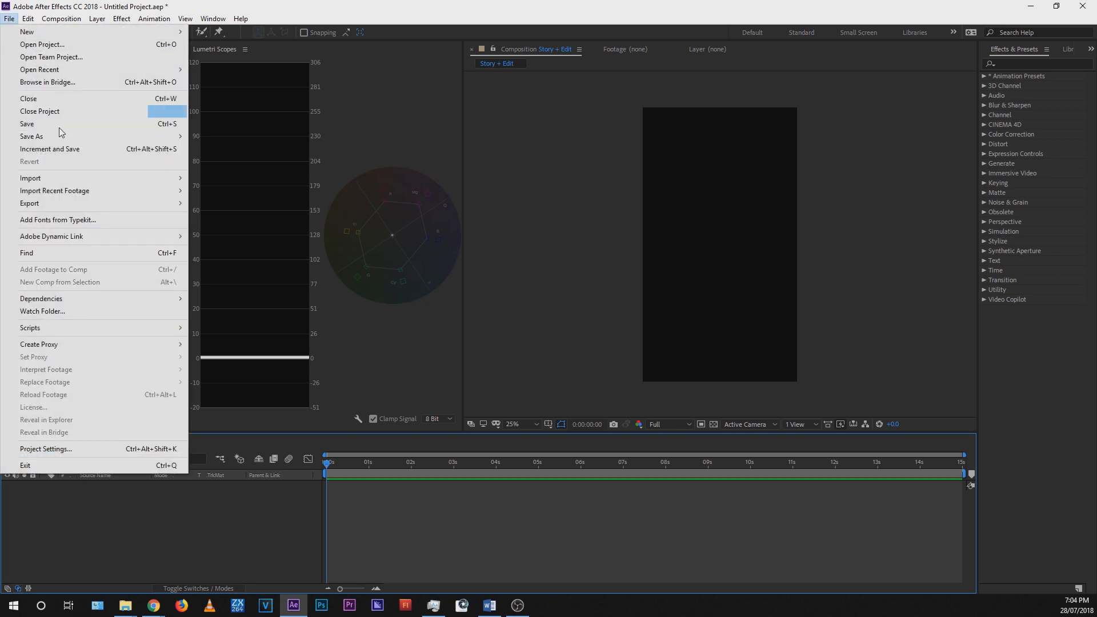
mouse_move(112, 179)
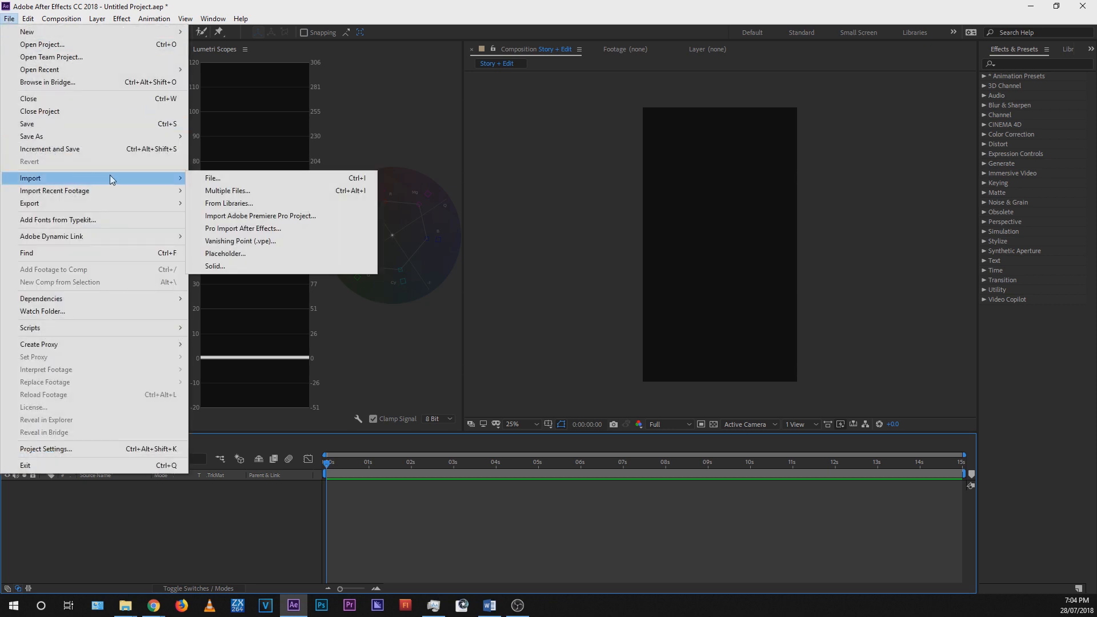
click(242, 178)
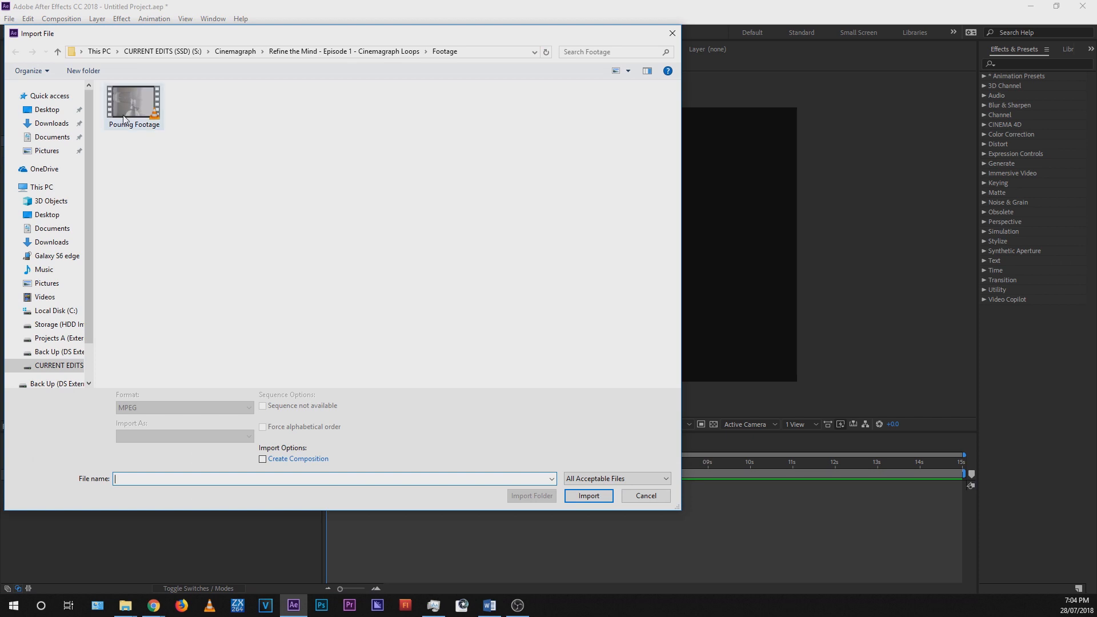
click(236, 52)
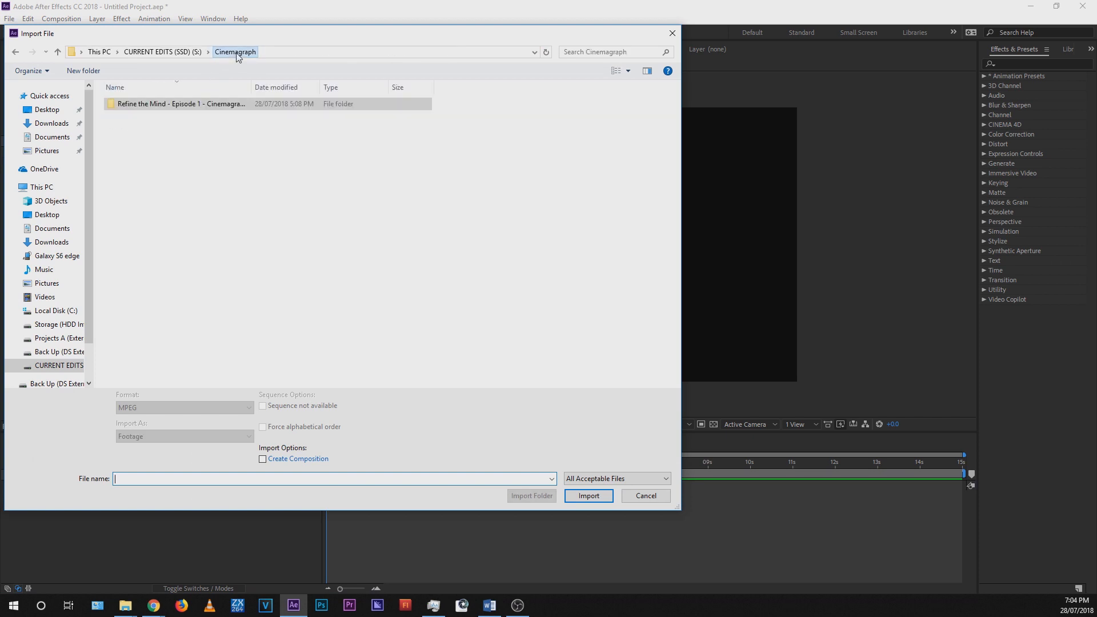
double_click(167, 108)
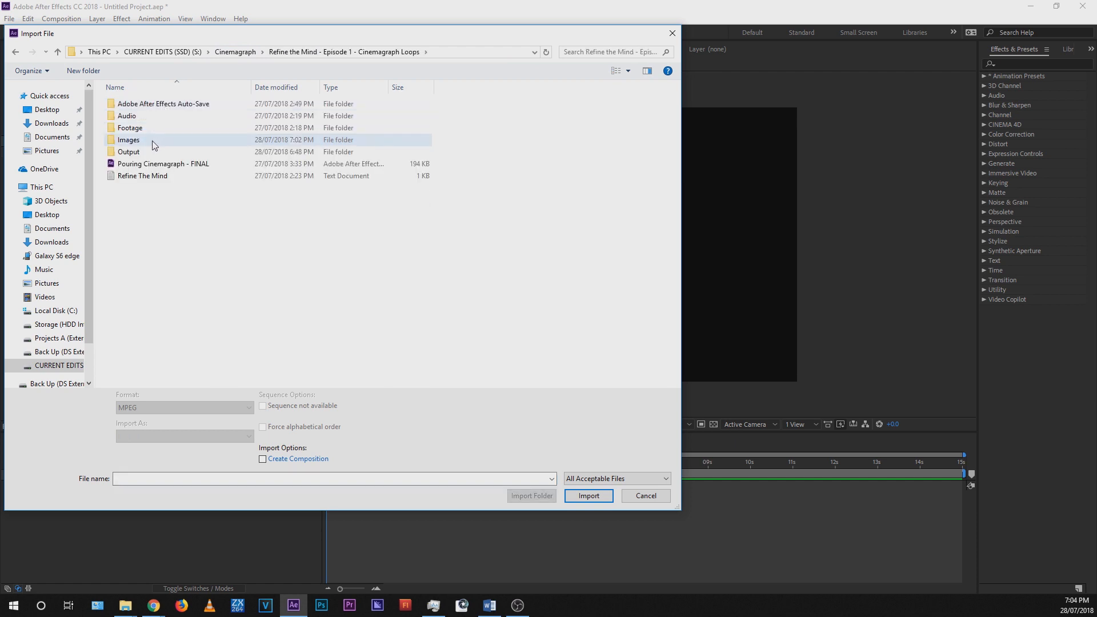
double_click(143, 129)
click(135, 122)
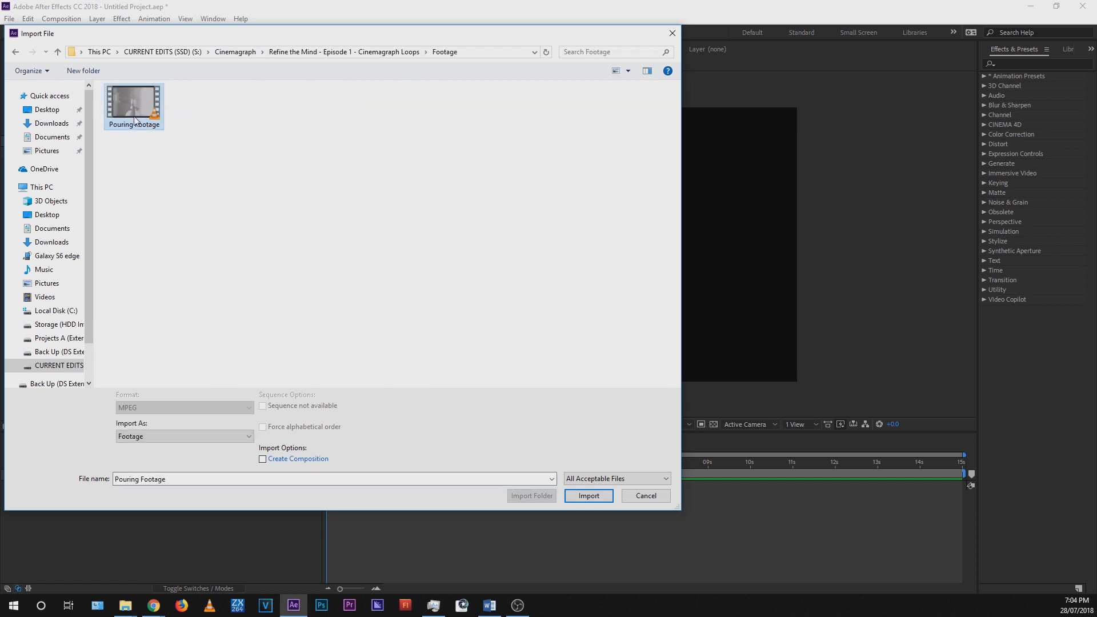
click(589, 496)
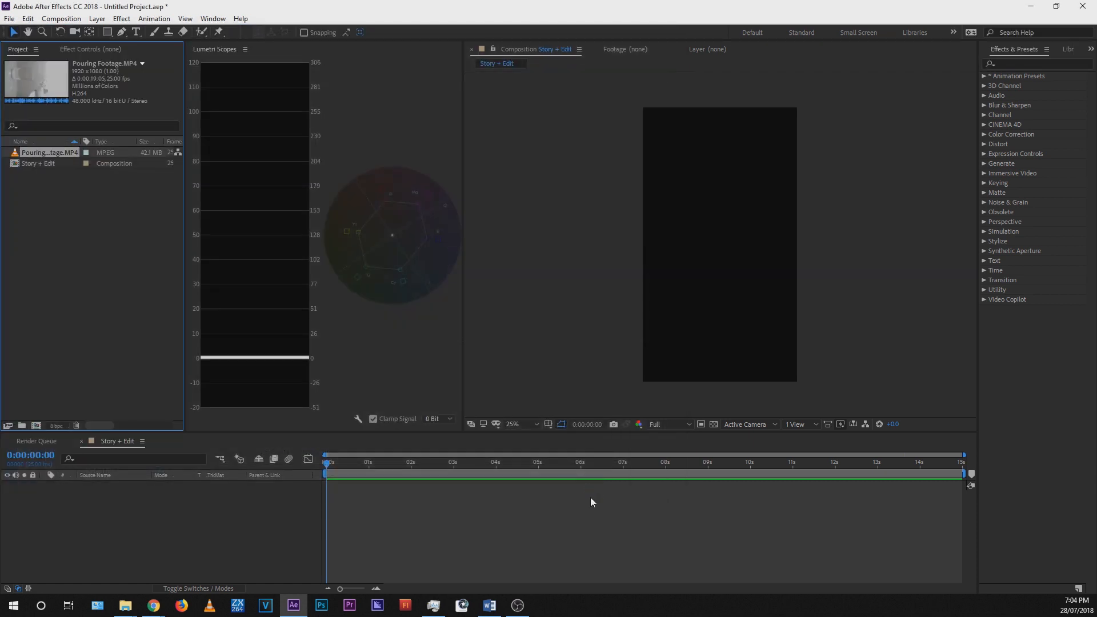
Step: Open Pouring Footage.MP4 on its own and examine the water and bubbles in the glass for a section to loop
double_click(51, 152)
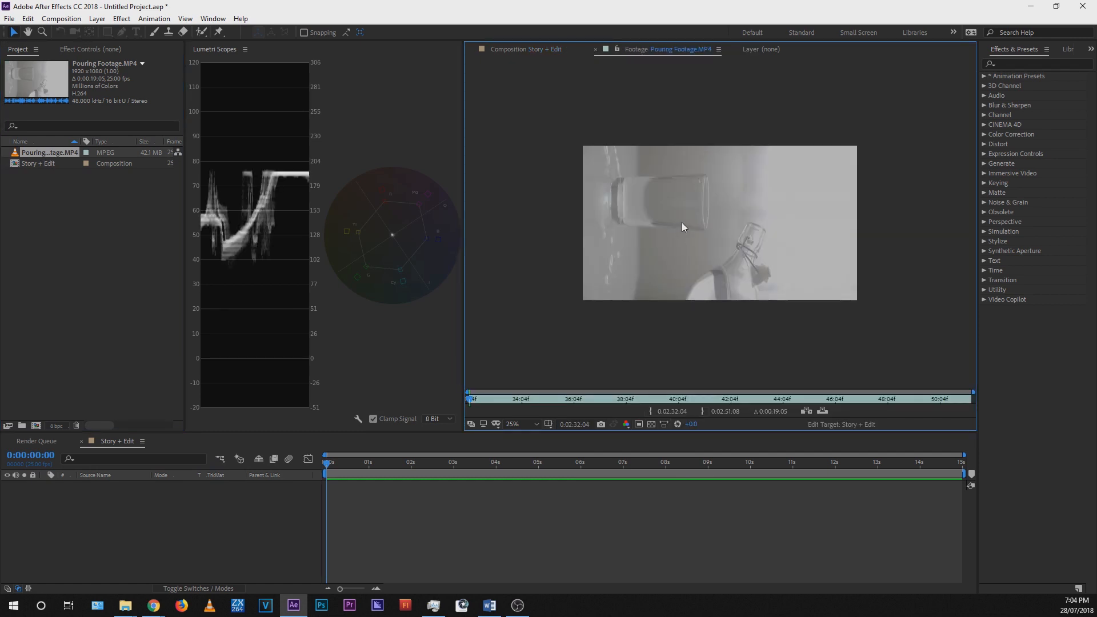
drag(471, 399, 601, 413)
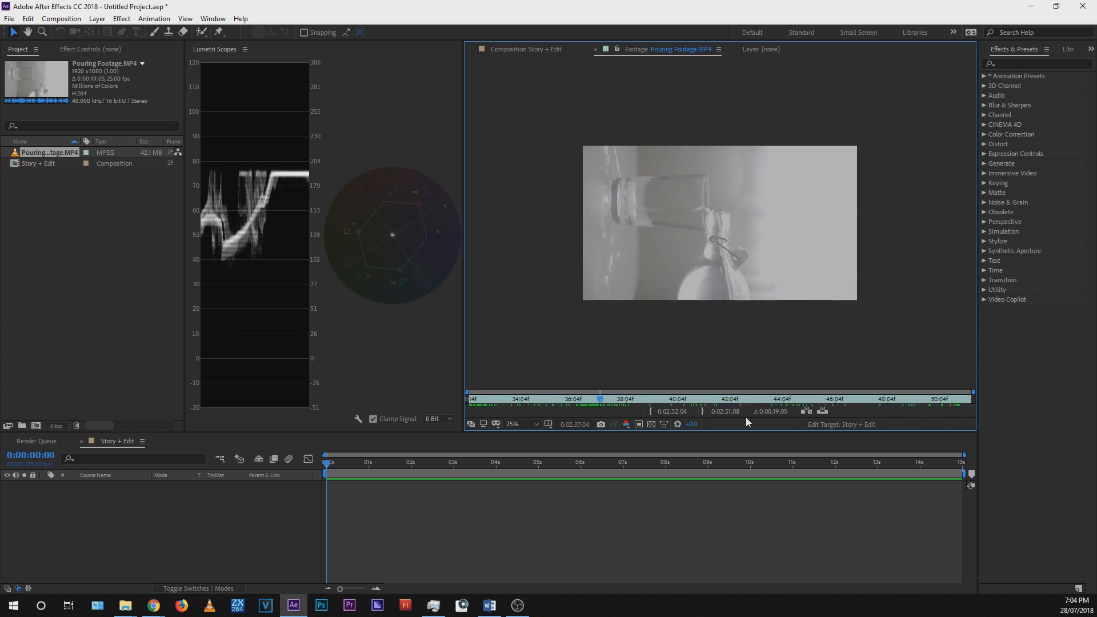
drag(601, 403, 830, 399)
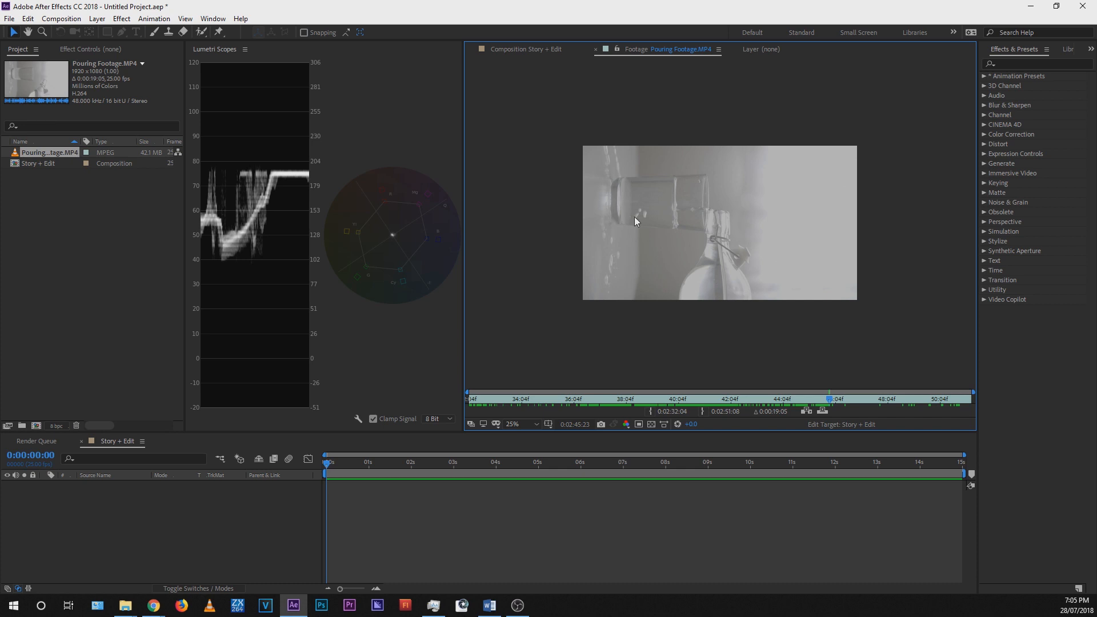
drag(832, 398, 660, 395)
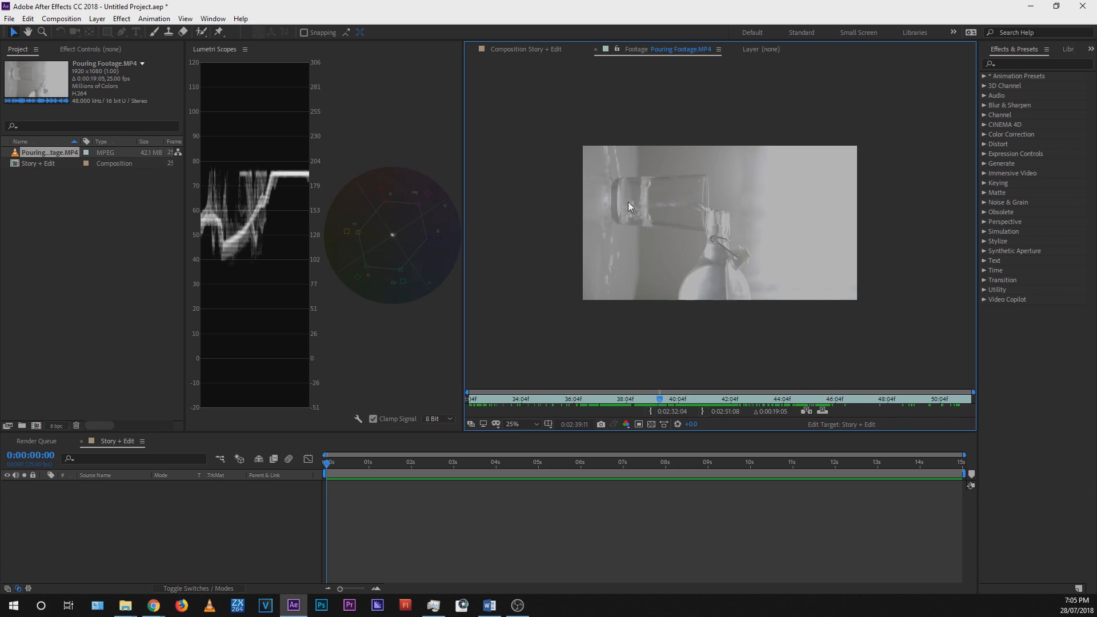
drag(660, 398, 752, 392)
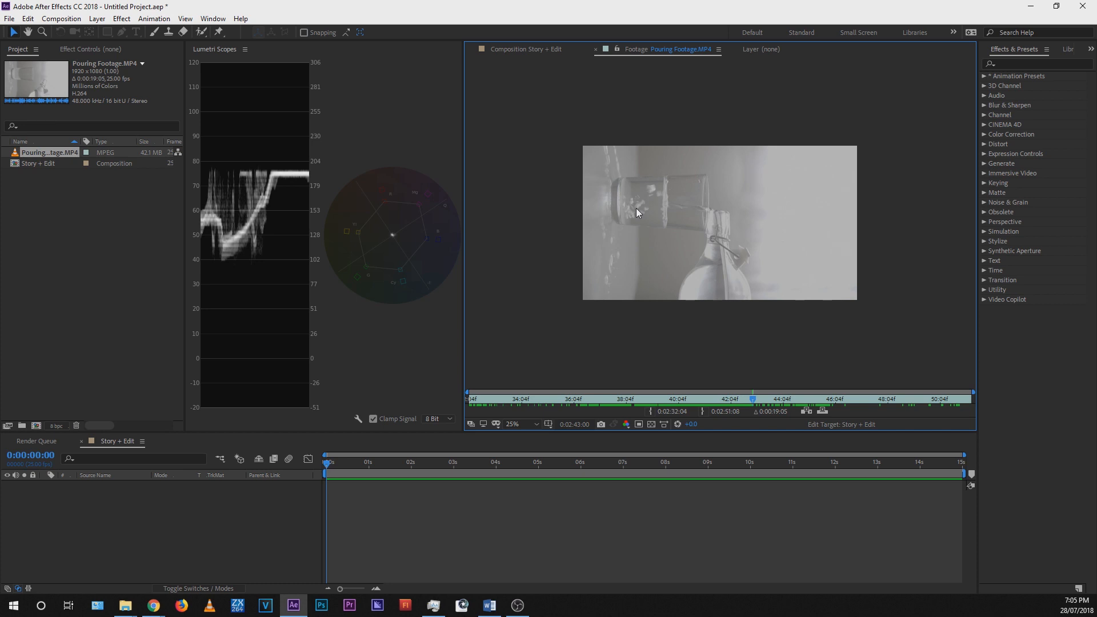
drag(754, 402, 782, 394)
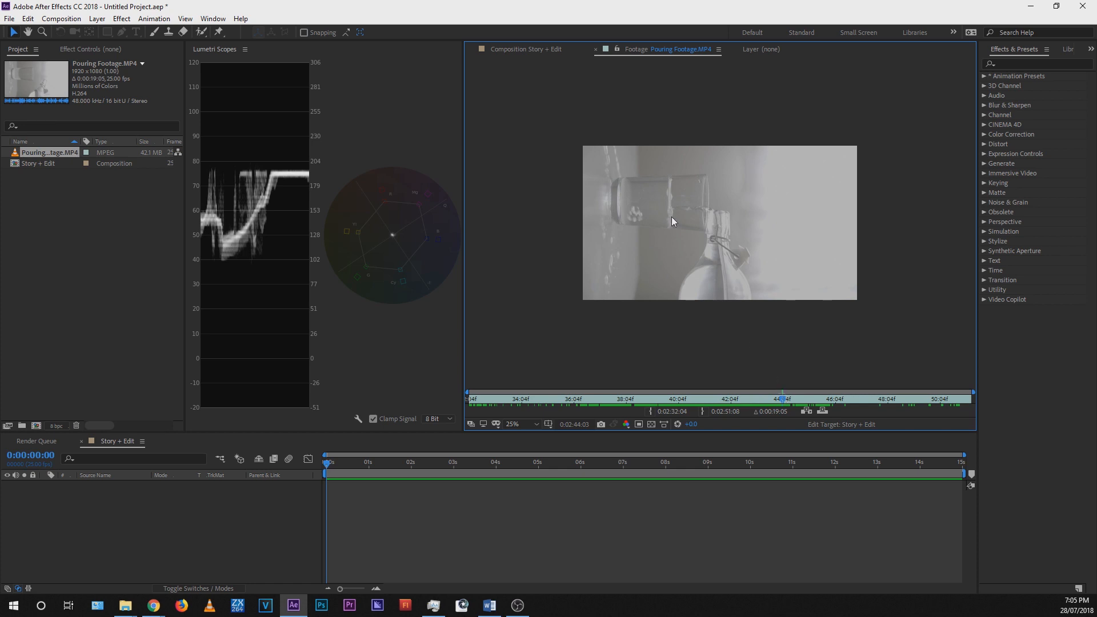
scroll(672, 222, up, 2)
scroll(600, 209, up, 2)
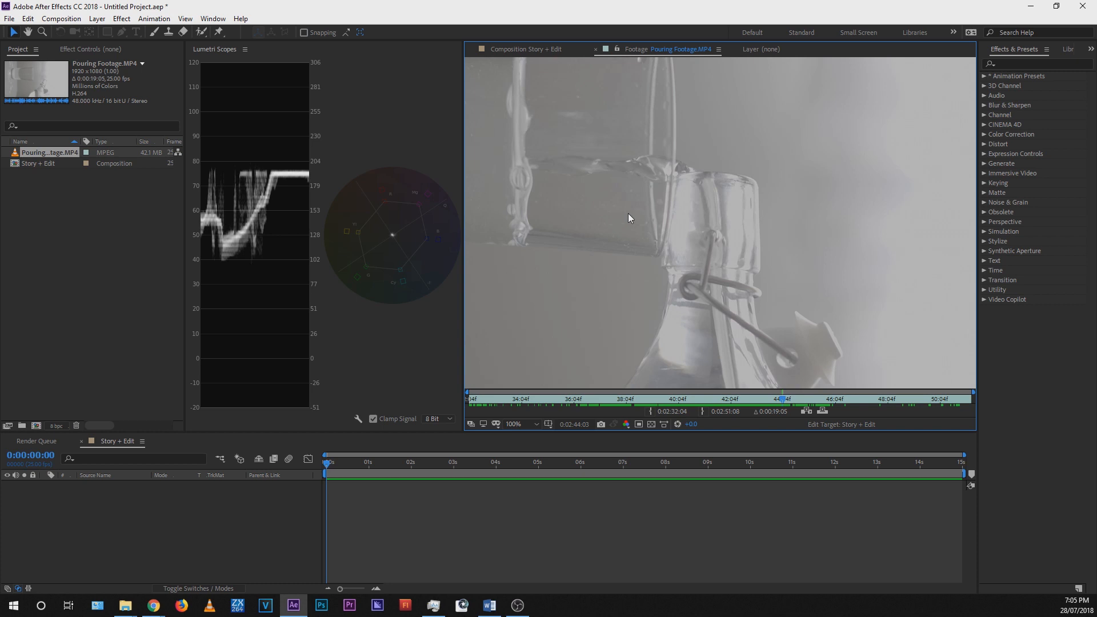
key(h)
drag(578, 279, 860, 356)
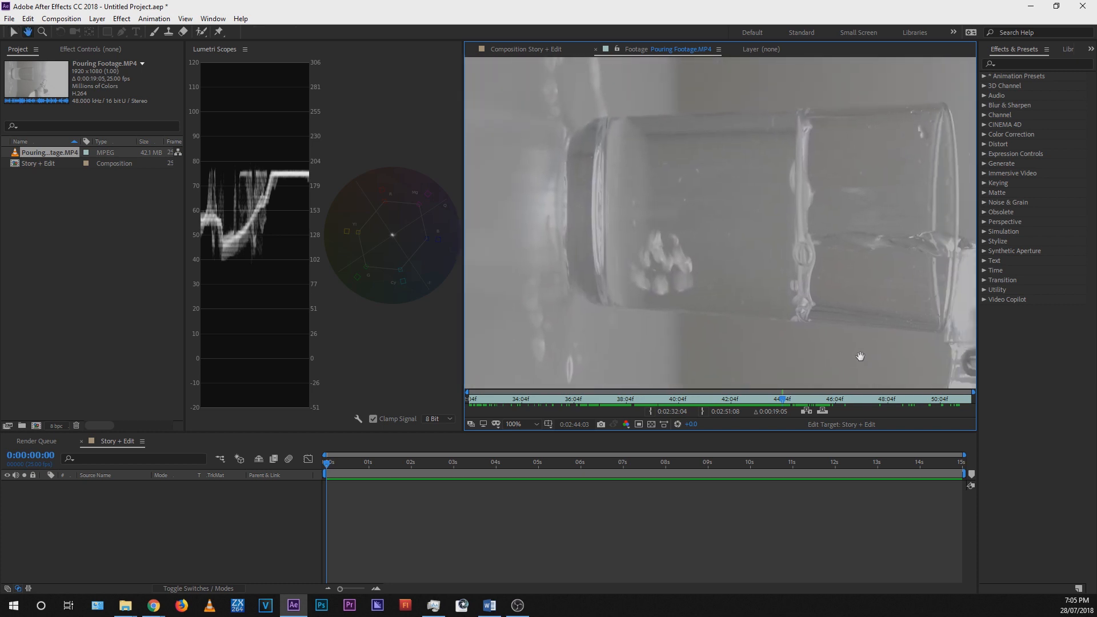
key(v)
Step: Set the footage's in point to 0:02:44:03 and out point to 0:02:44:21, and add the clip to the Story + Edit composition
drag(783, 399, 802, 403)
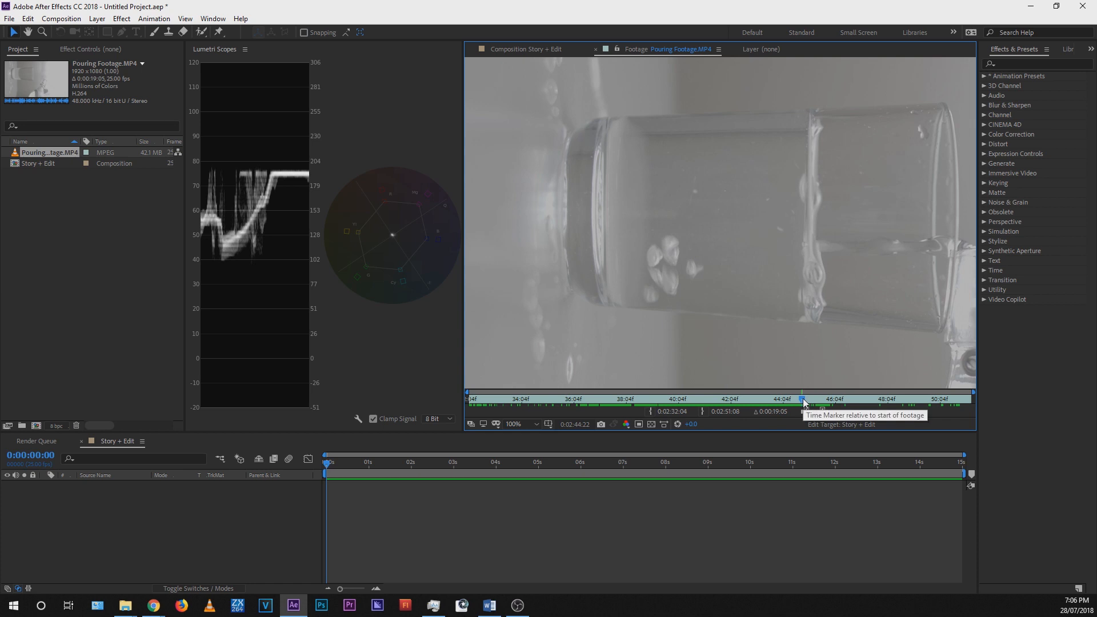
drag(803, 401, 785, 400)
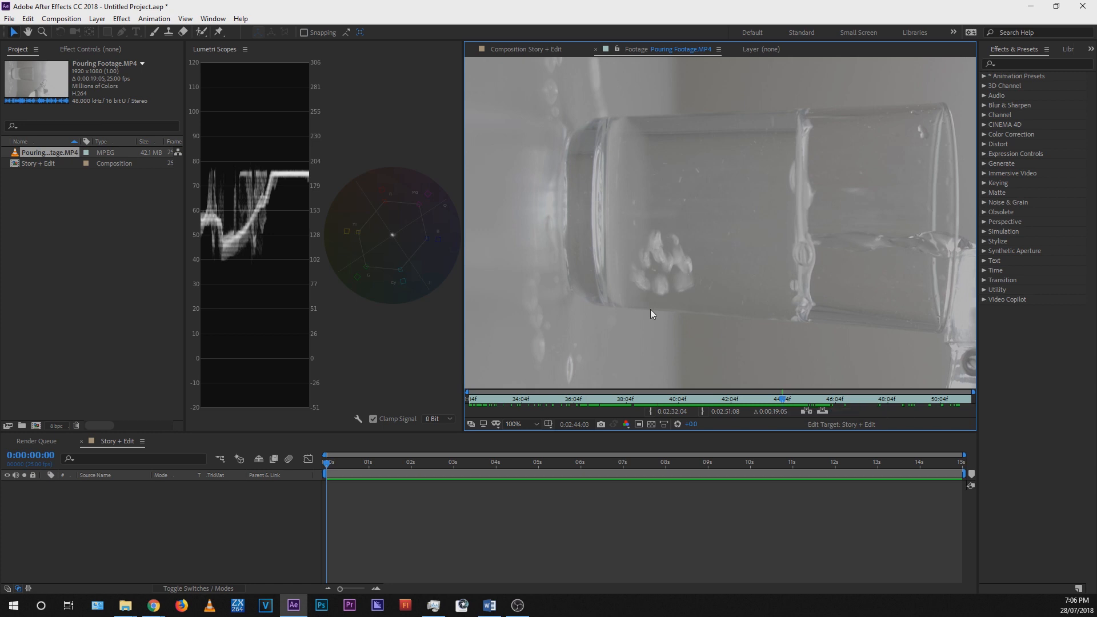
click(652, 414)
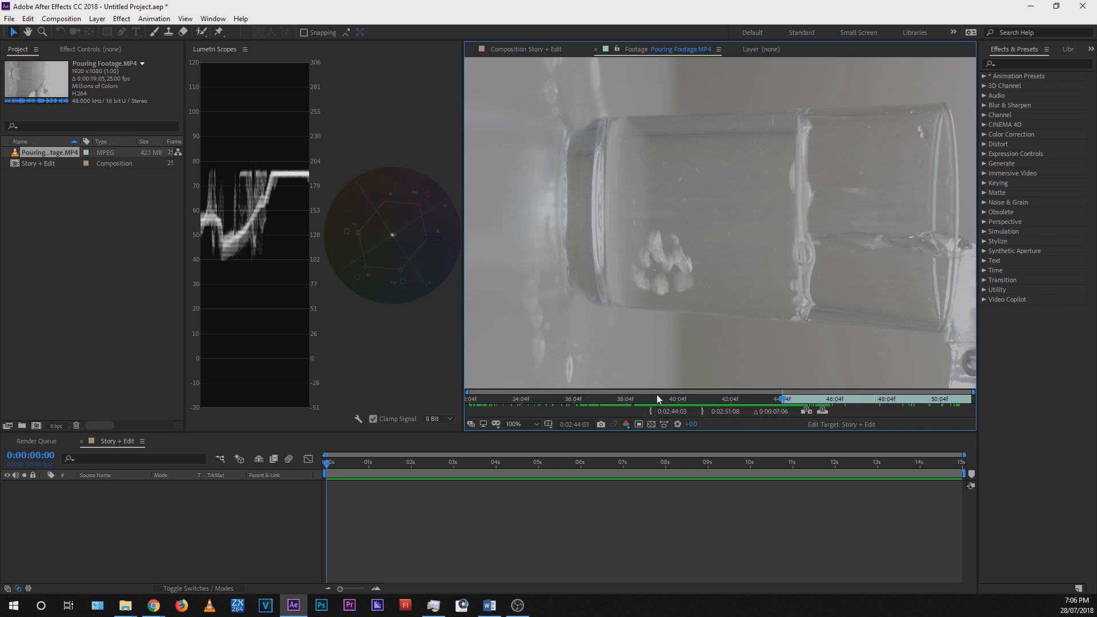
drag(783, 402, 802, 402)
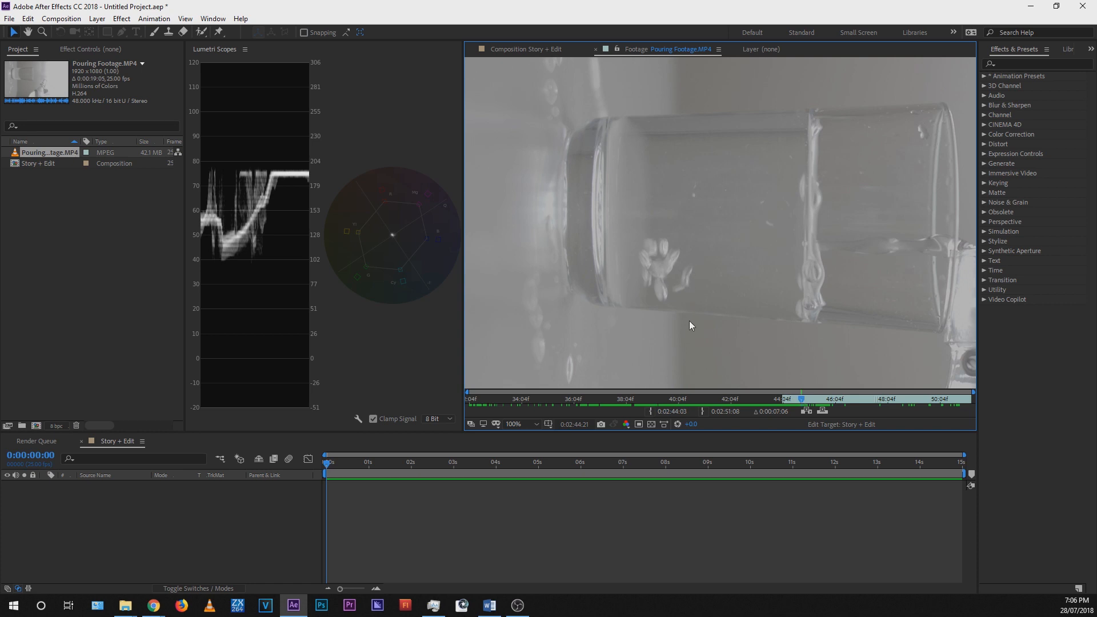
click(702, 412)
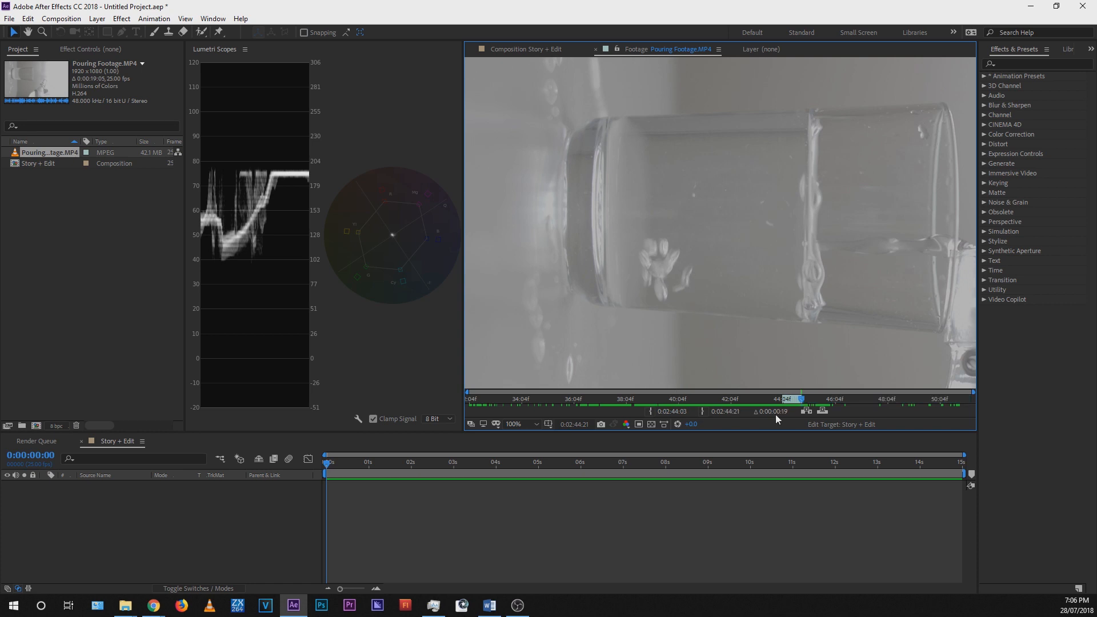
click(820, 410)
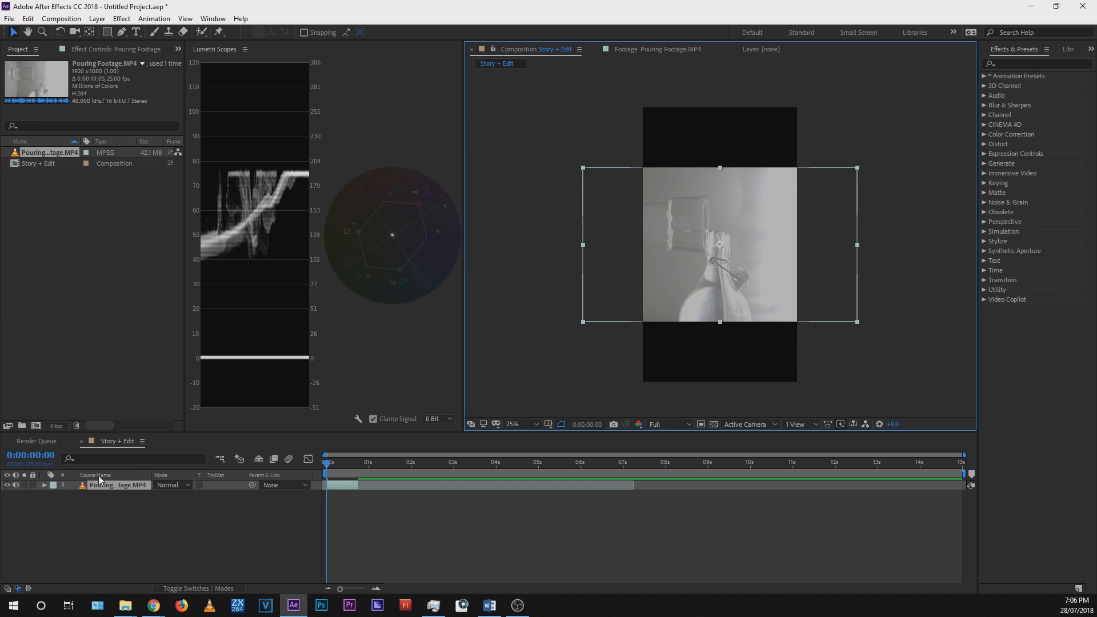
Step: Rotate the Pouring Footage layer by -90° so it fills the vertical composition
click(44, 485)
click(54, 495)
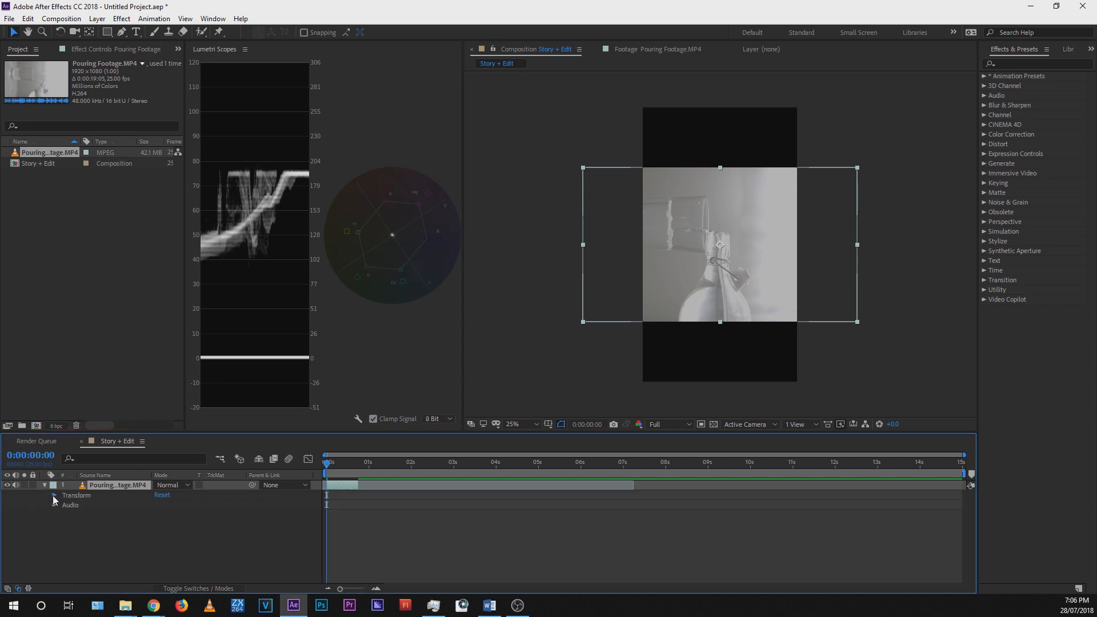
click(169, 534)
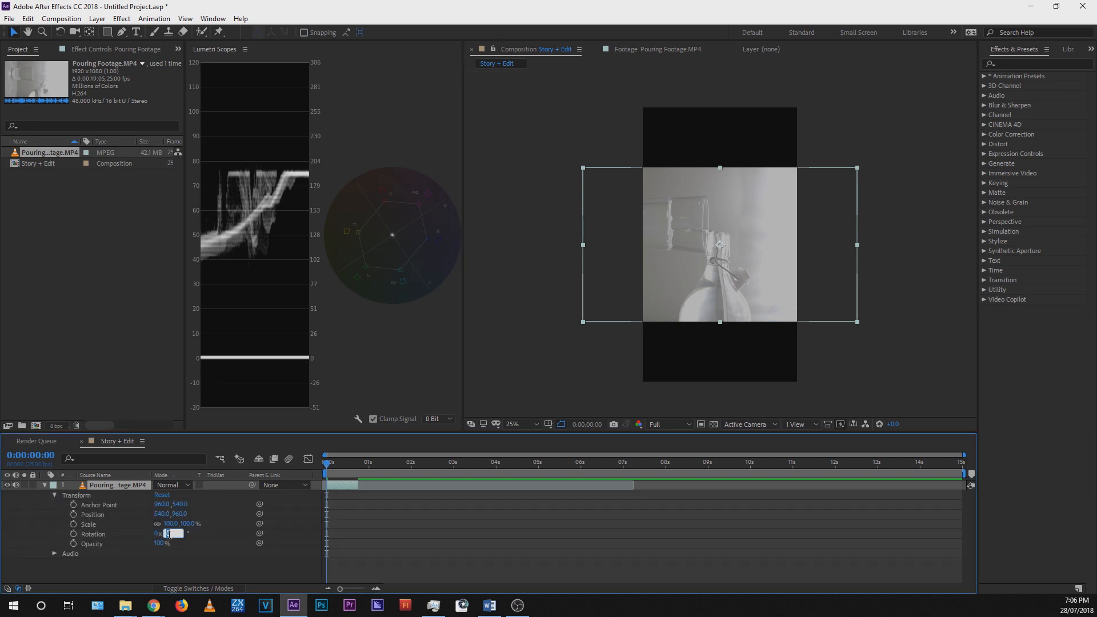
text(-90)
key(Return)
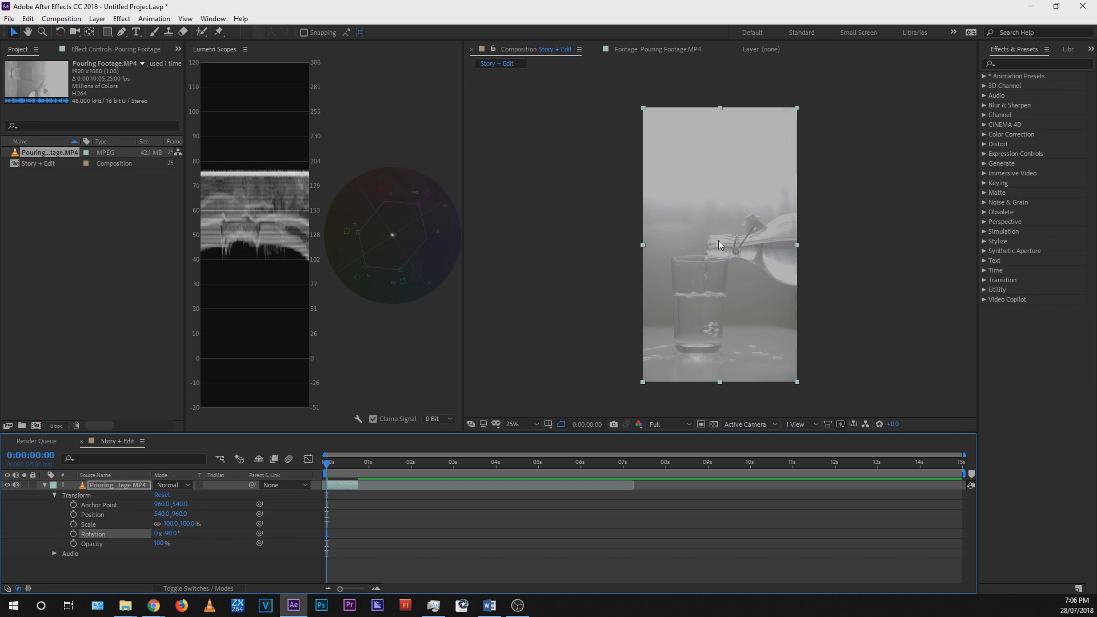
Step: Shorten the work area to end at about 0:00:01:09 and preview the clip
drag(967, 473, 387, 469)
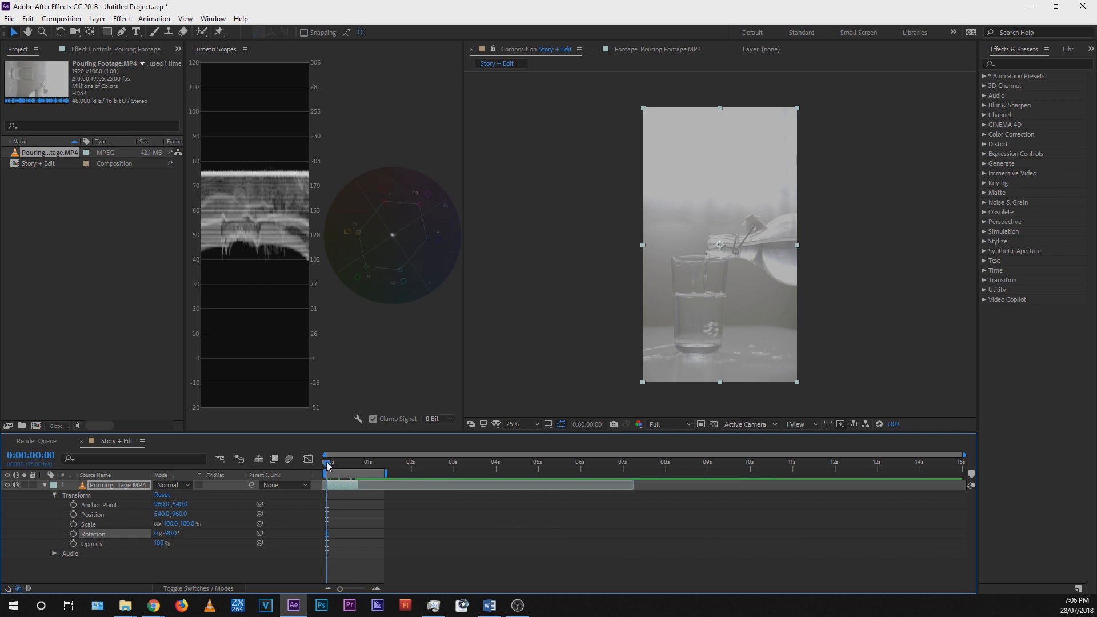
key(space)
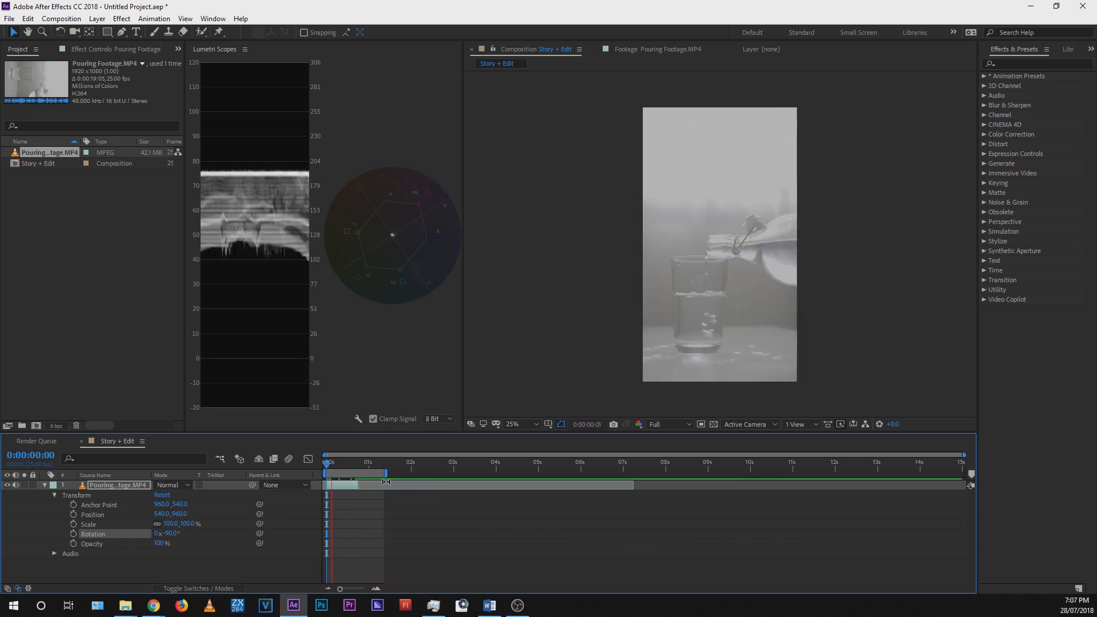
key(space)
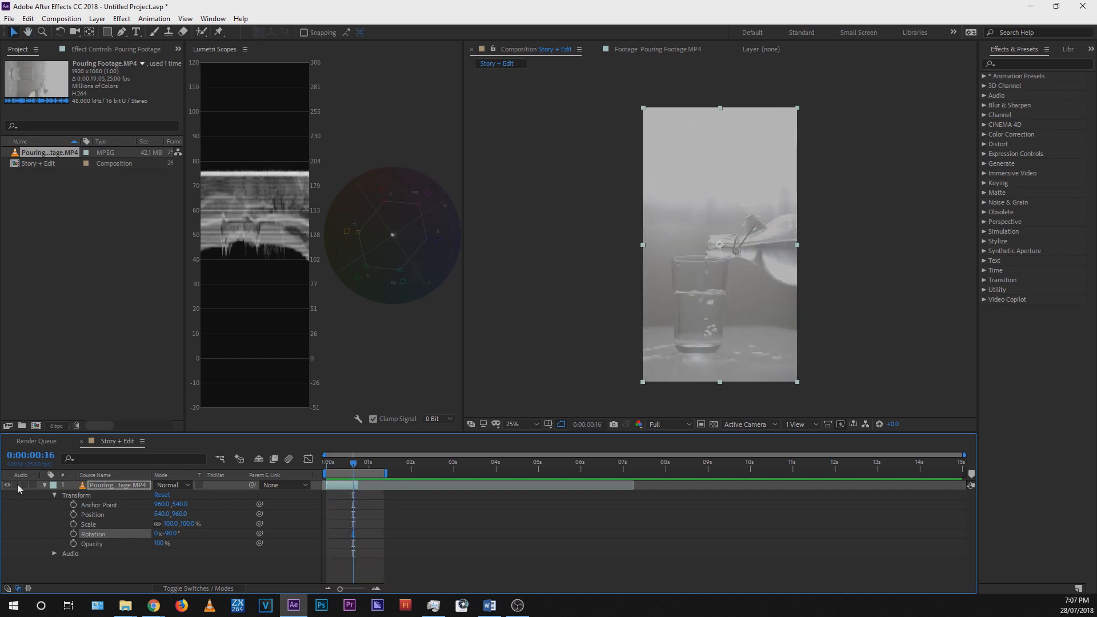
Step: Rename the Pouring Footage layer as "Bubbles 1"
click(132, 476)
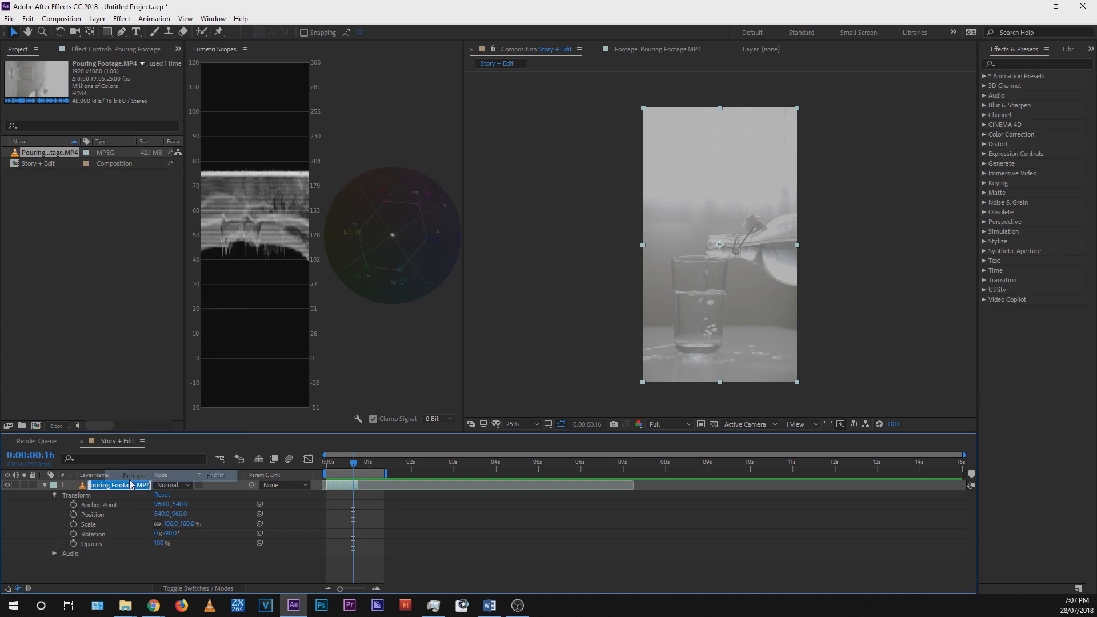
text(Bubbles 1)
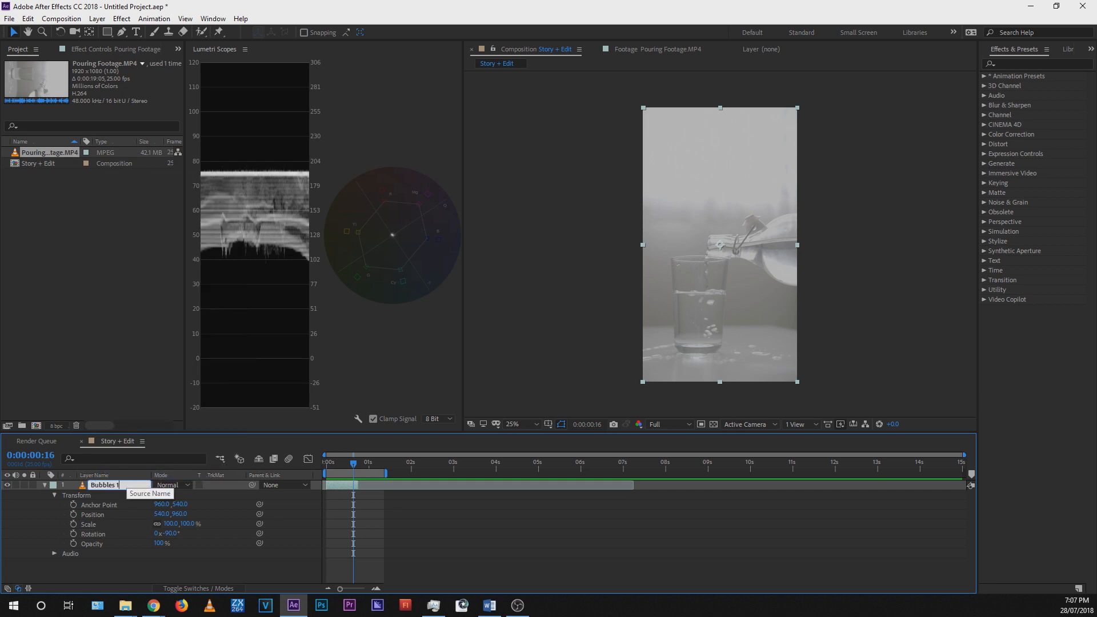
key(Return)
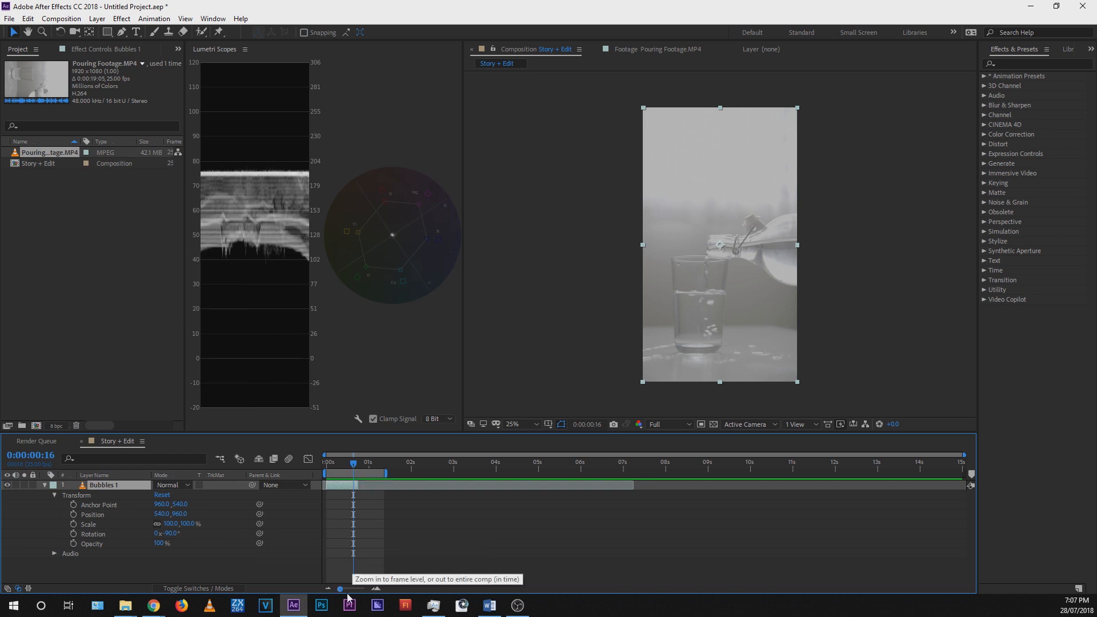
drag(340, 589, 362, 589)
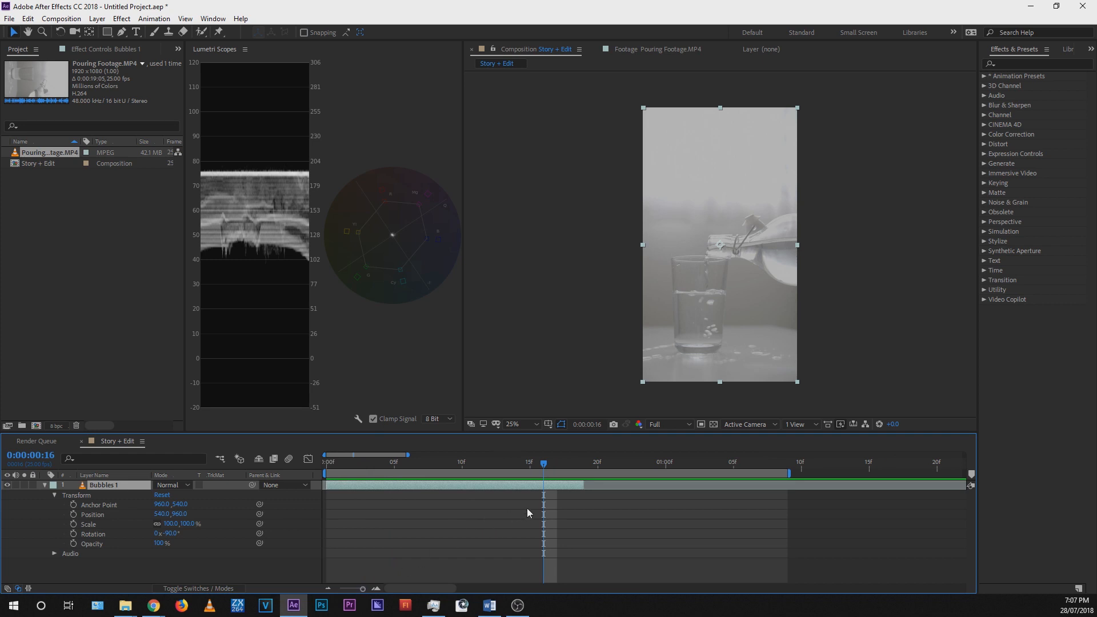
Step: Scrub through the Bubbles 1 clip to review the bubbles' motion from start to end
click(446, 465)
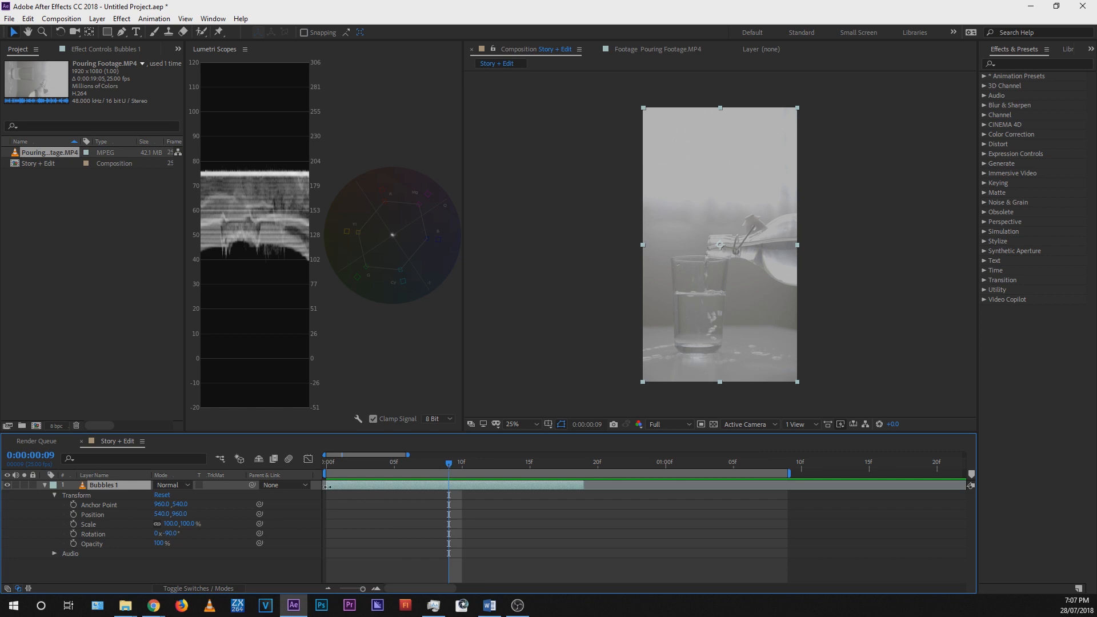
drag(328, 465, 571, 467)
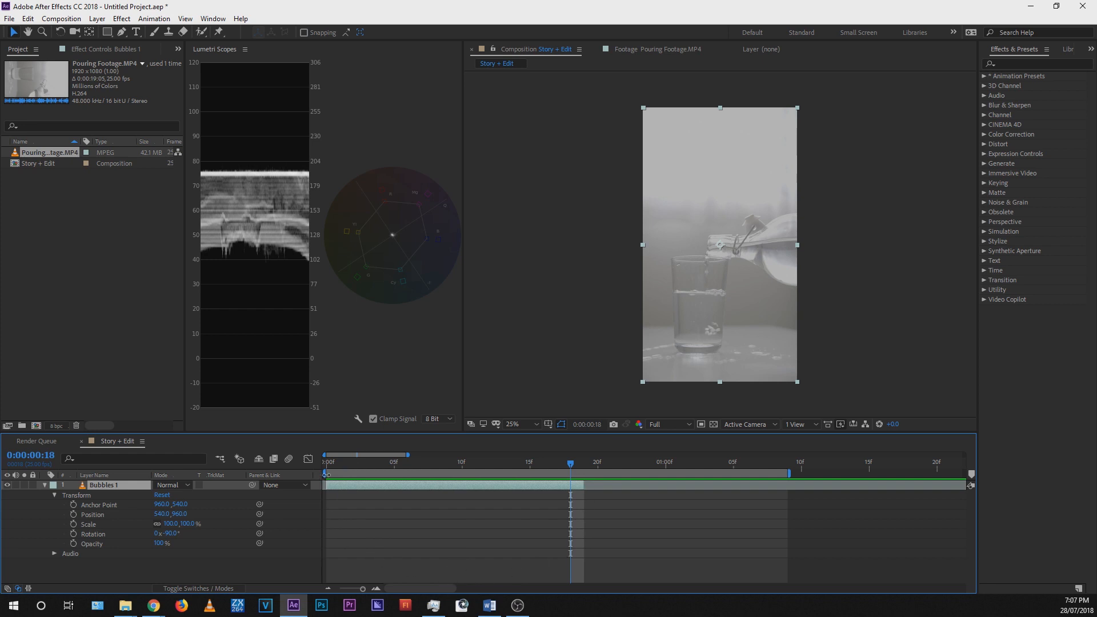
drag(327, 464, 465, 464)
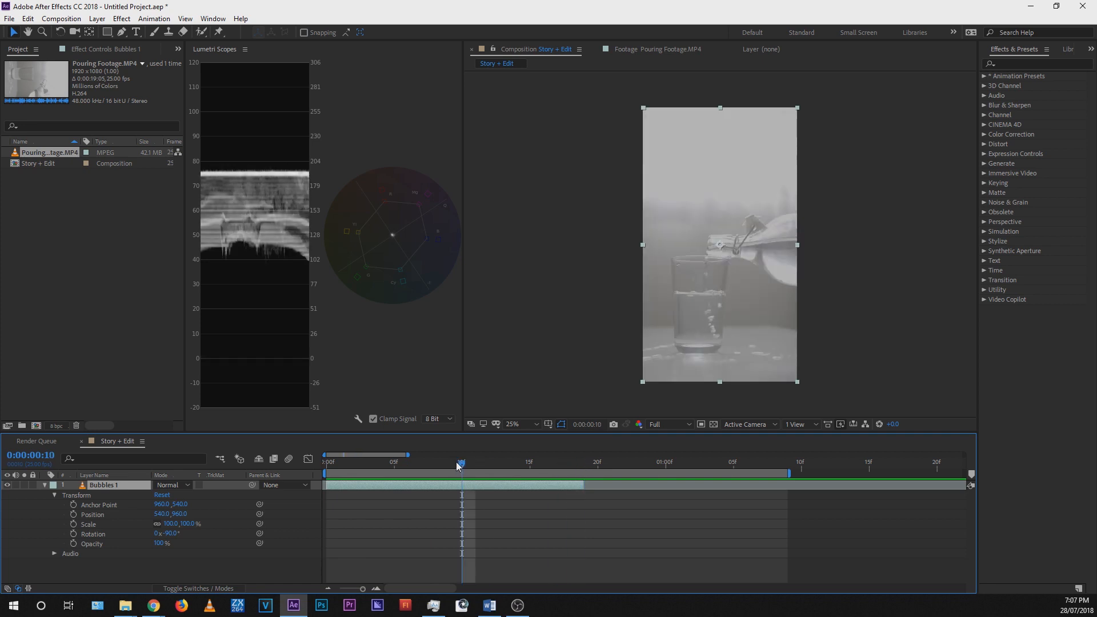
Step: Duplicate the Bubbles 1 layer and move the copy so it starts at 0:00:00:19, where Bubbles 1 ends
click(45, 485)
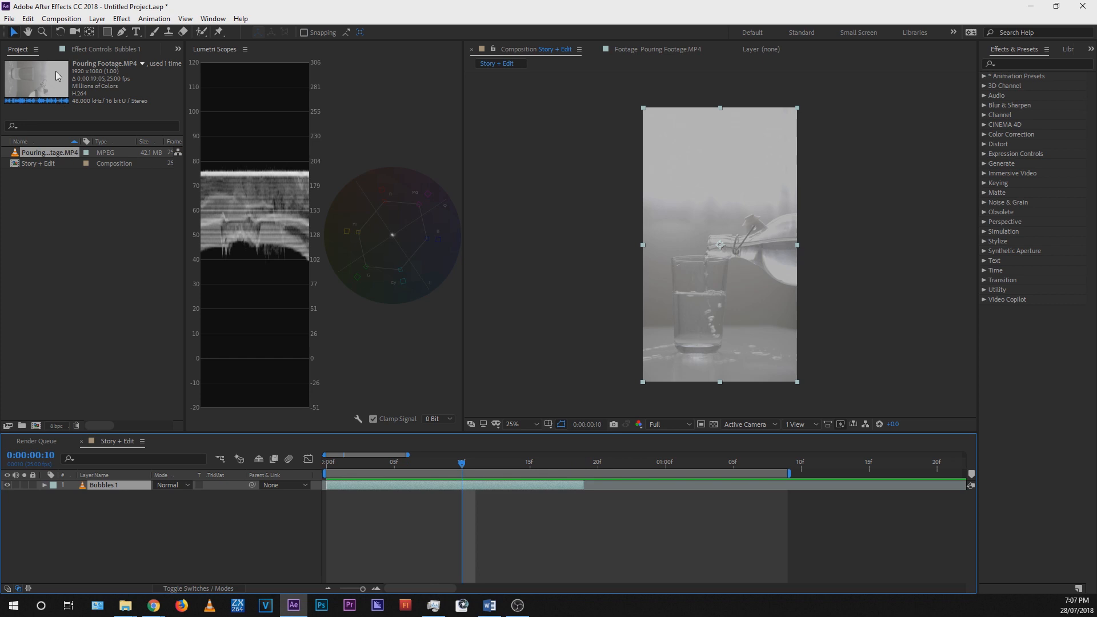
click(27, 18)
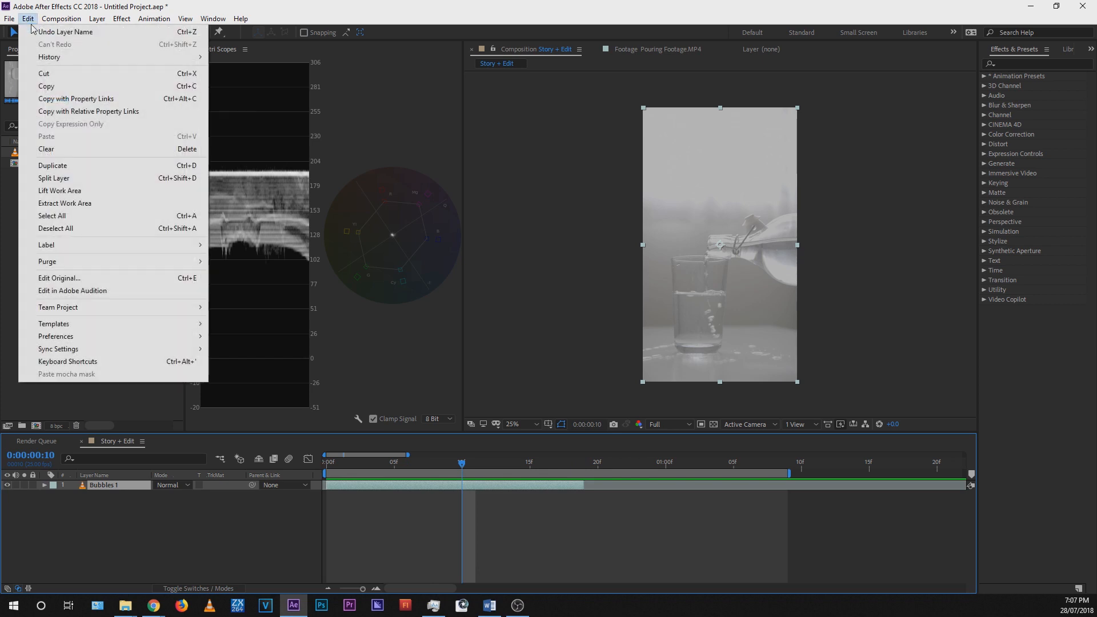
click(112, 164)
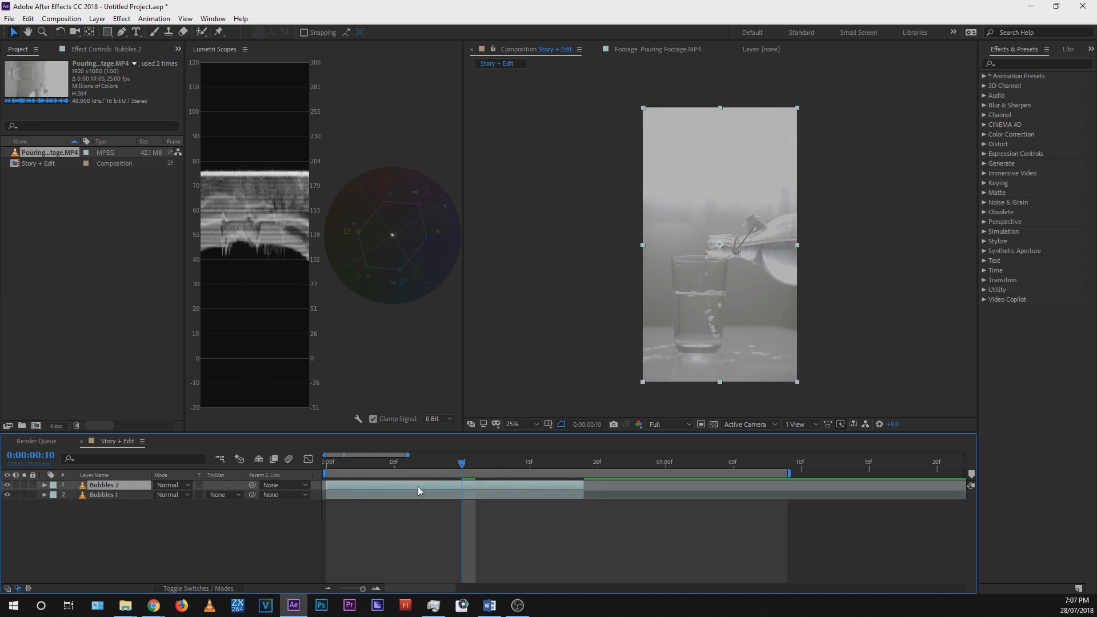
drag(419, 487, 673, 483)
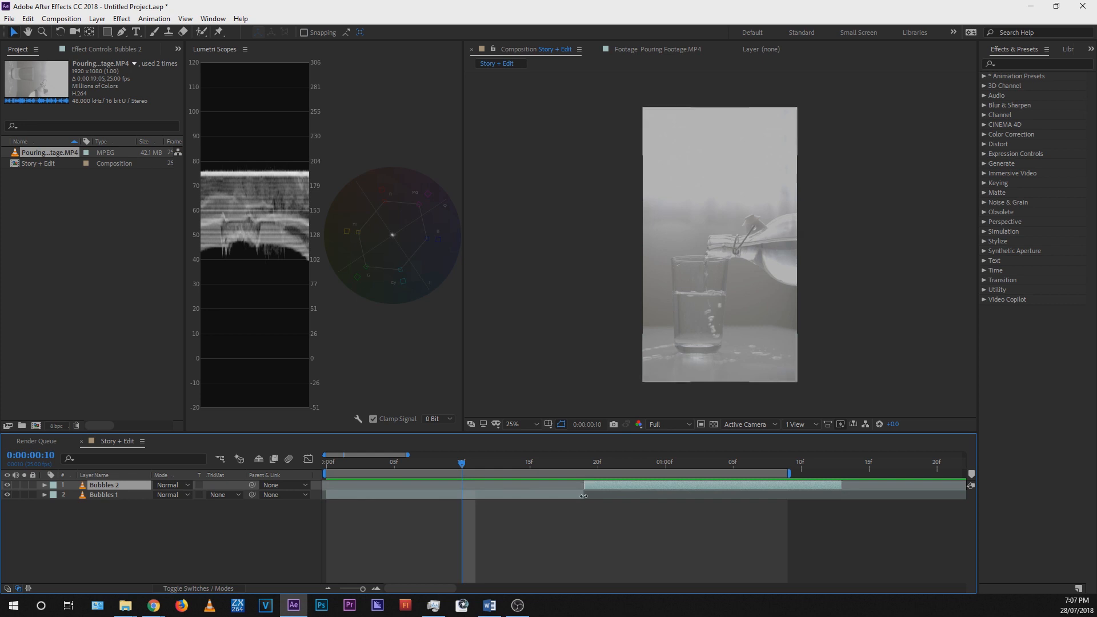
Step: Extend the work area to the end of Bubbles 2, at about 0:00:01:13, and preview the sequence from the beginning
click(500, 495)
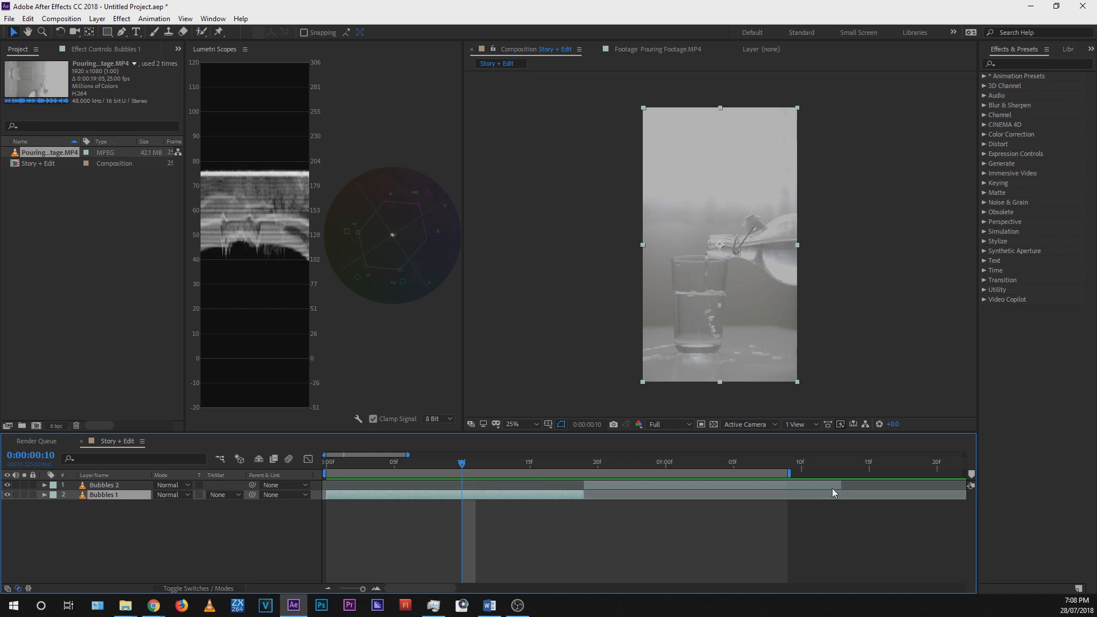
drag(324, 465, 584, 469)
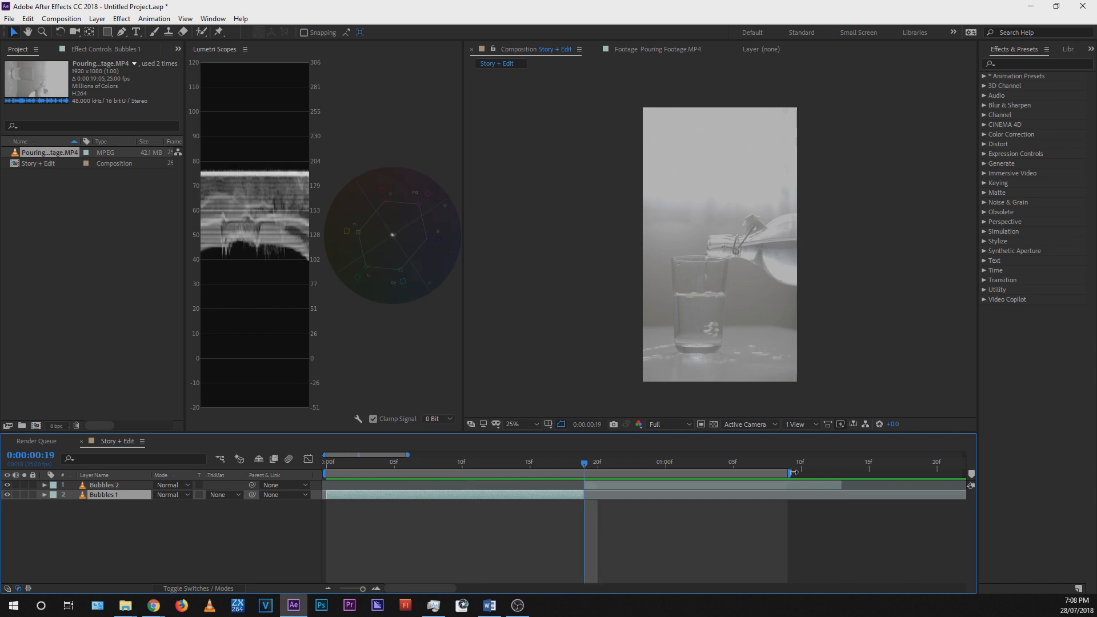
drag(793, 474, 846, 470)
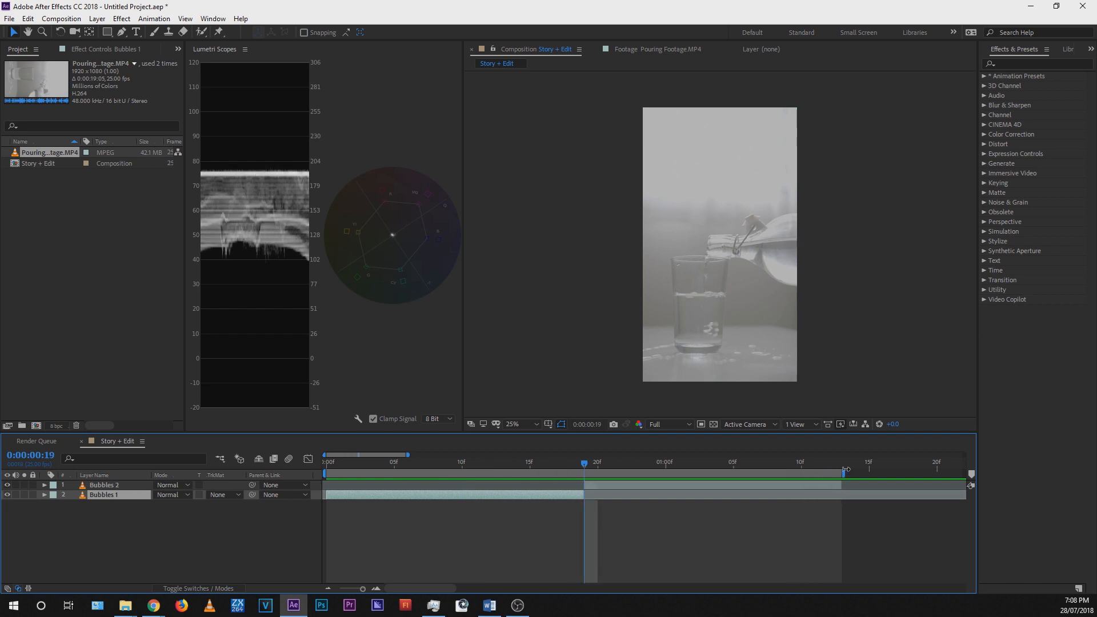
drag(447, 463, 326, 464)
key(space)
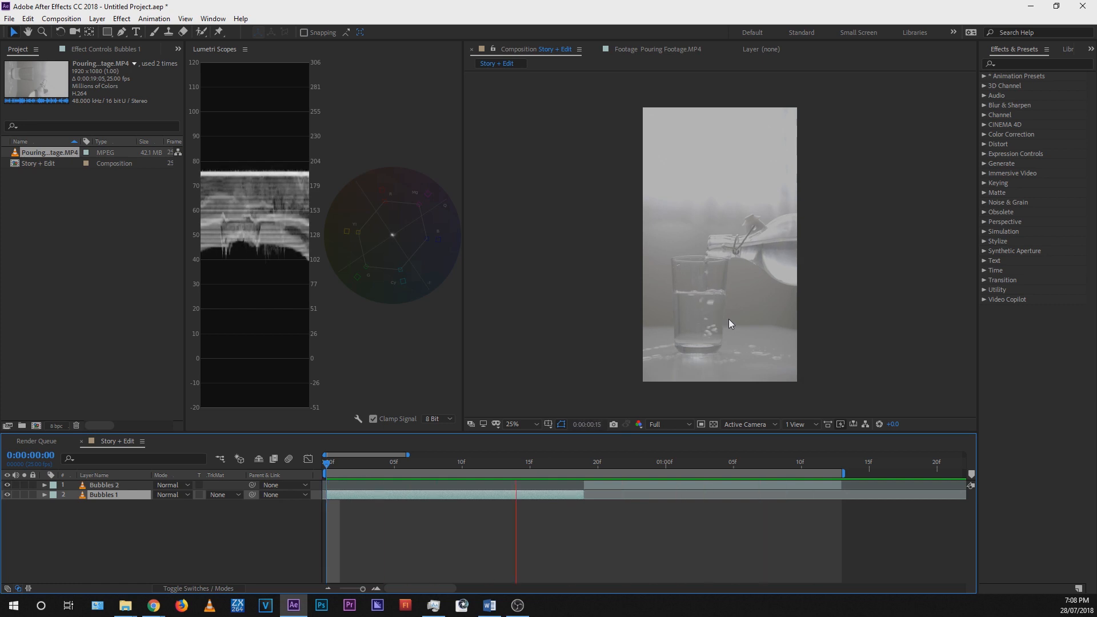
key(space)
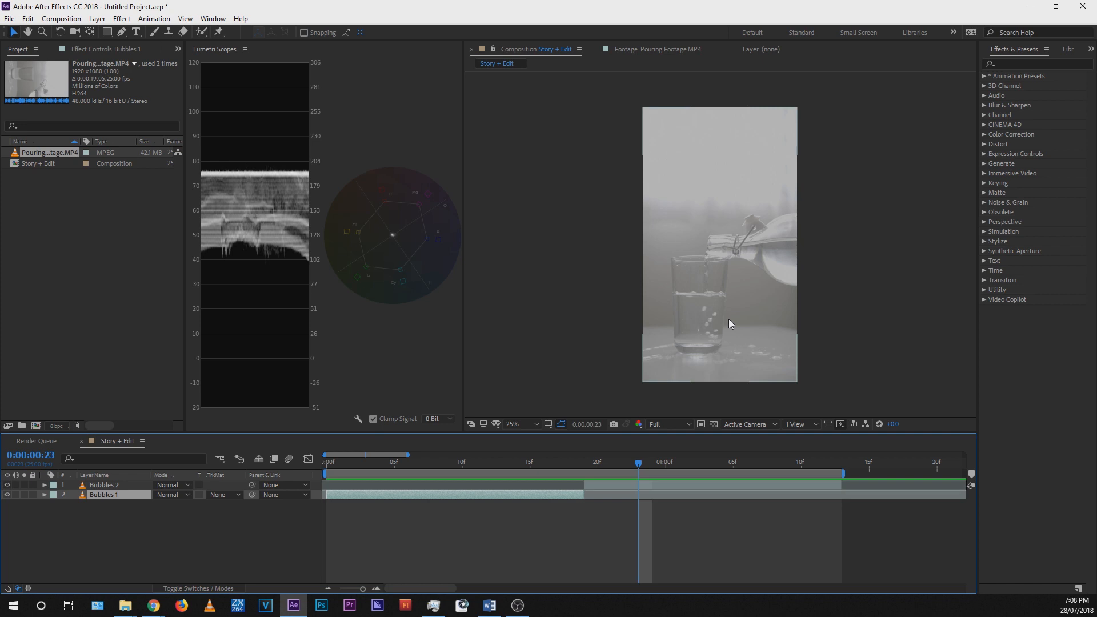
Step: Extend the start of Bubbles 2 back to 0:00:00:12 so it overlaps the end of Bubbles 1
click(582, 461)
mouse_move(582, 462)
mouse_down()
mouse_move(527, 469)
mouse_move(583, 464)
mouse_up()
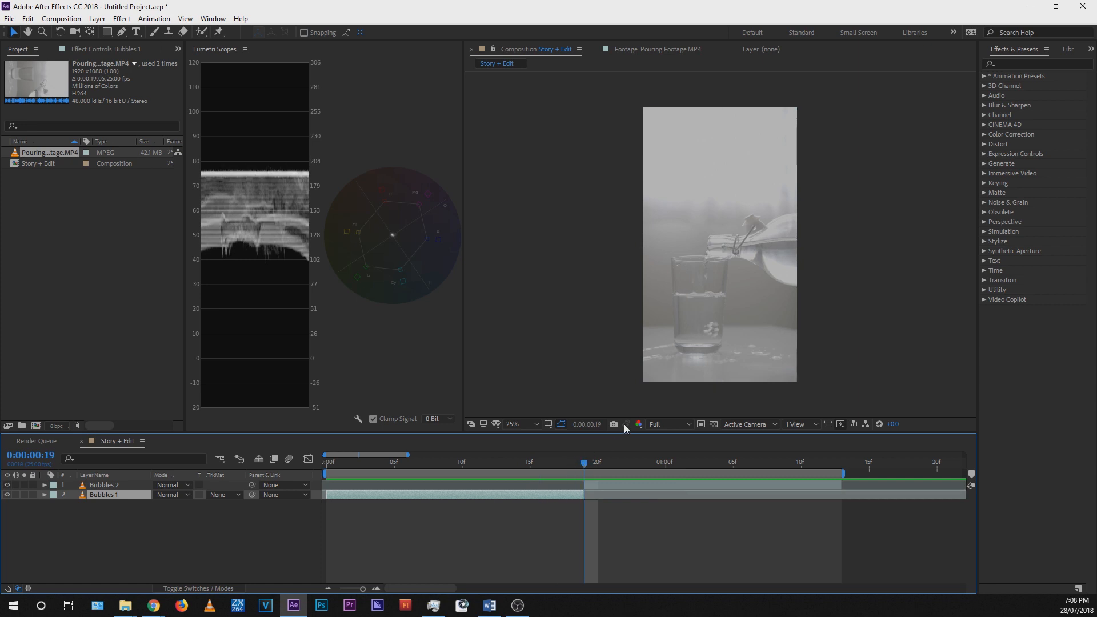
click(584, 484)
drag(579, 485, 494, 493)
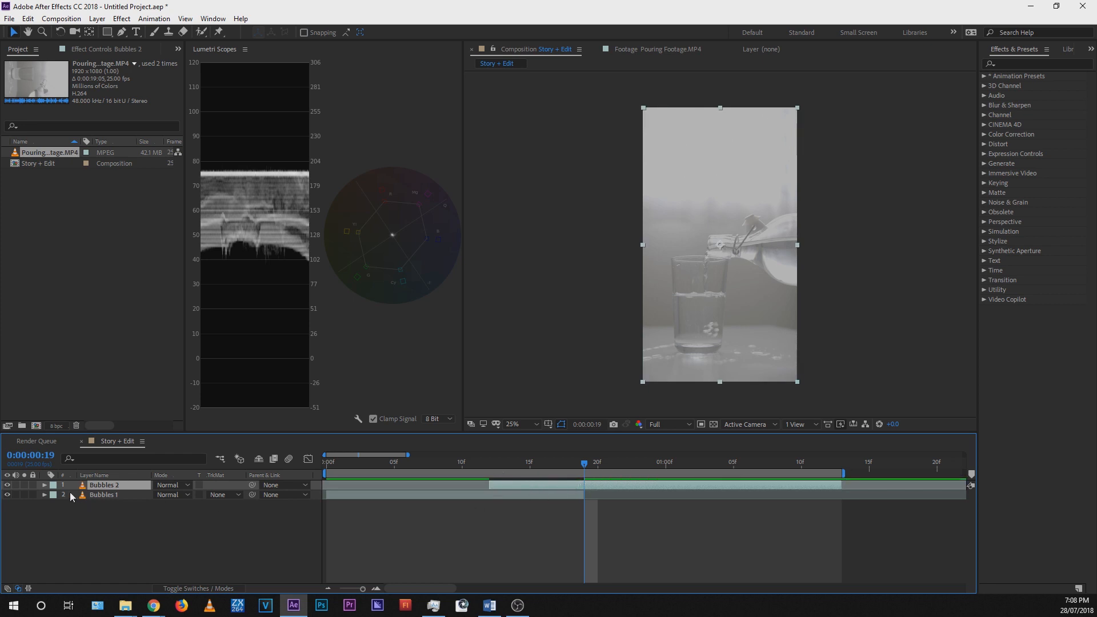
Step: Keyframe the opacity of Bubbles 2 to fade in from 0% at 0:00:00:12 to 100% at 0:00:00:19
click(44, 485)
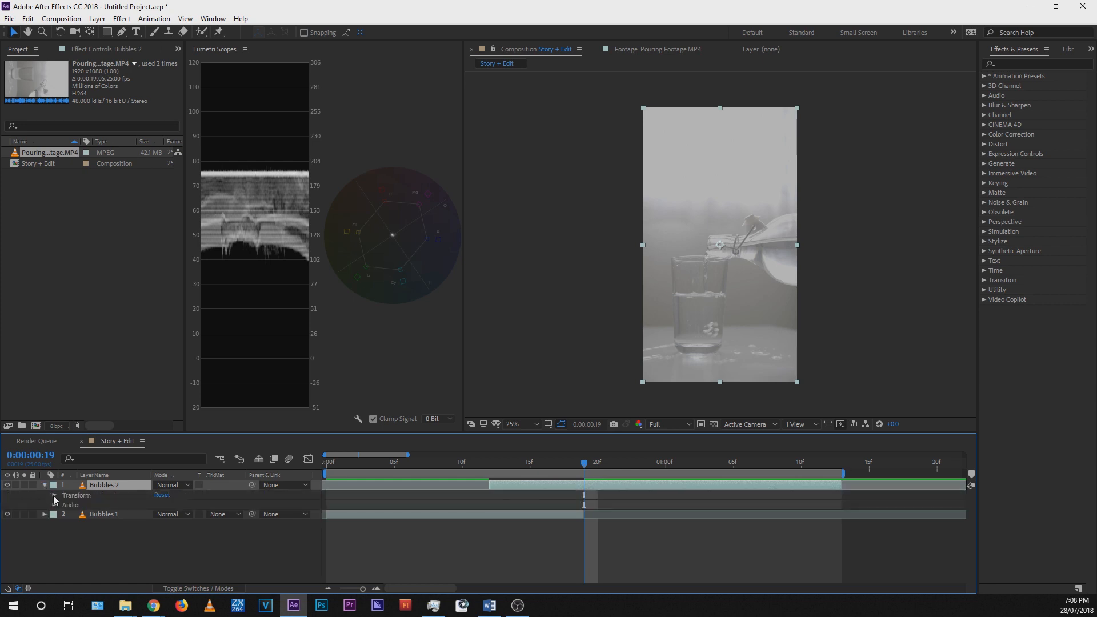
click(55, 495)
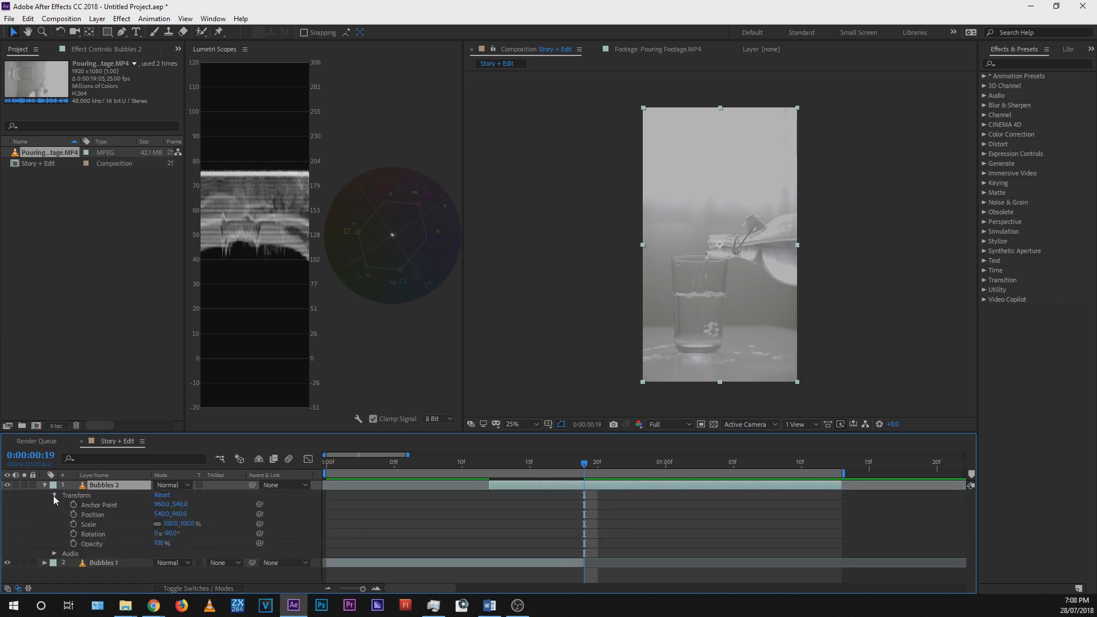
click(74, 544)
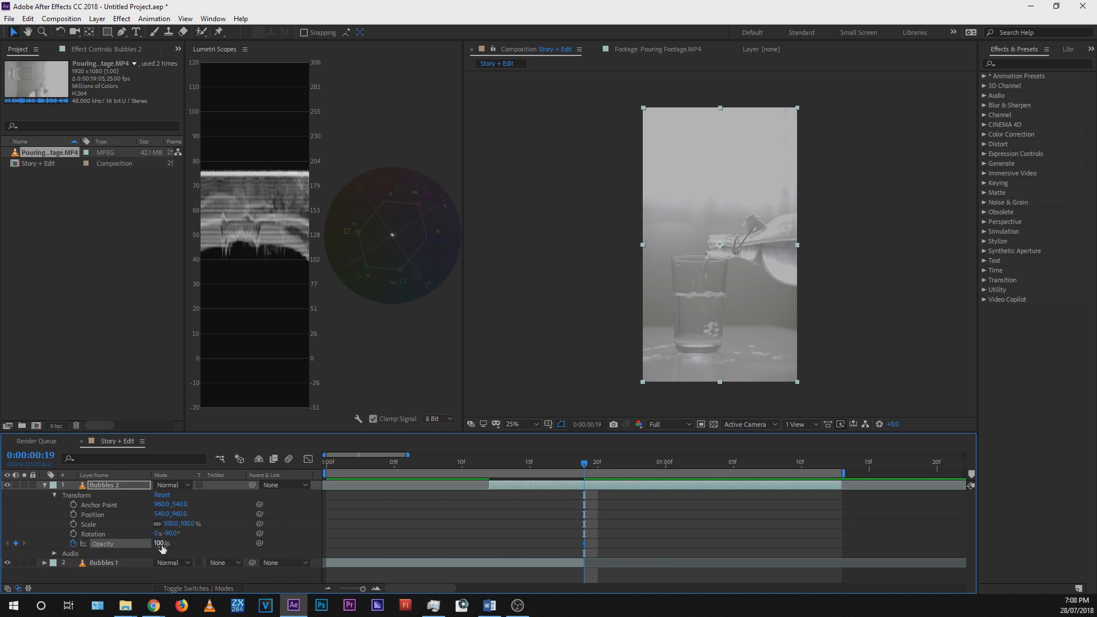
drag(584, 464, 495, 467)
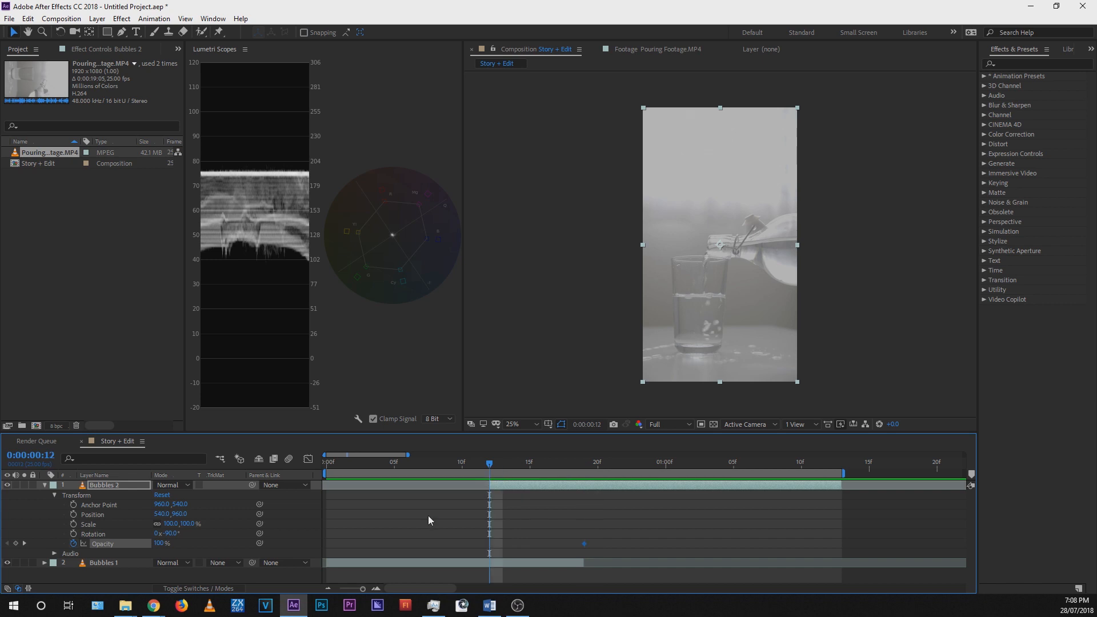
click(15, 544)
click(162, 543)
text(0)
key(Return)
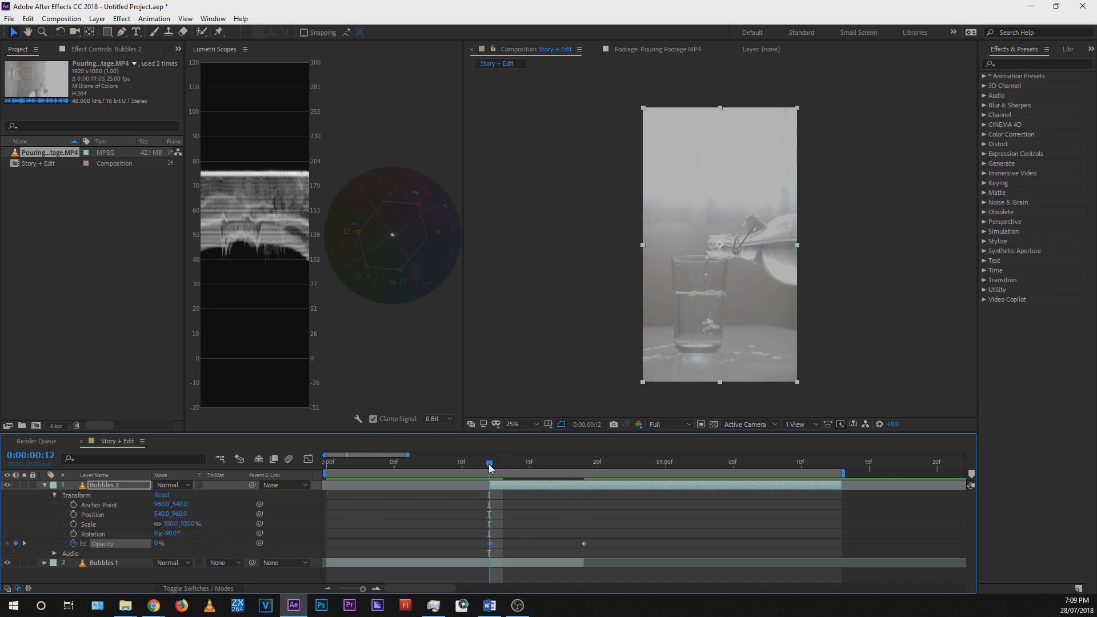
Step: Scrub and play through the overlap of the two bubbles clips to check the crossfade
drag(490, 461, 580, 468)
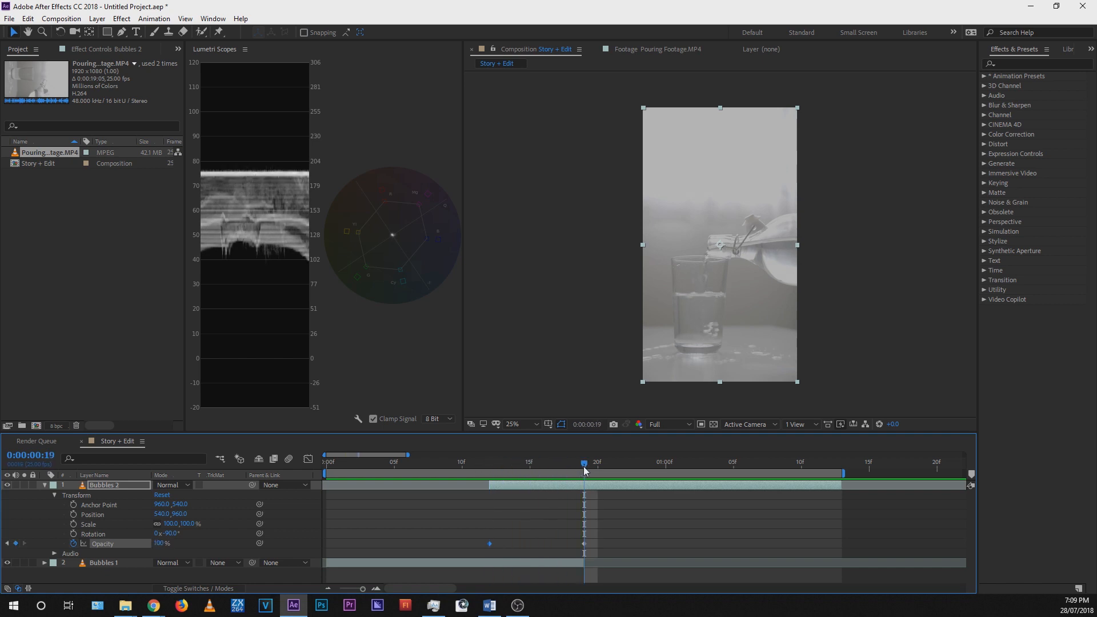
key(space)
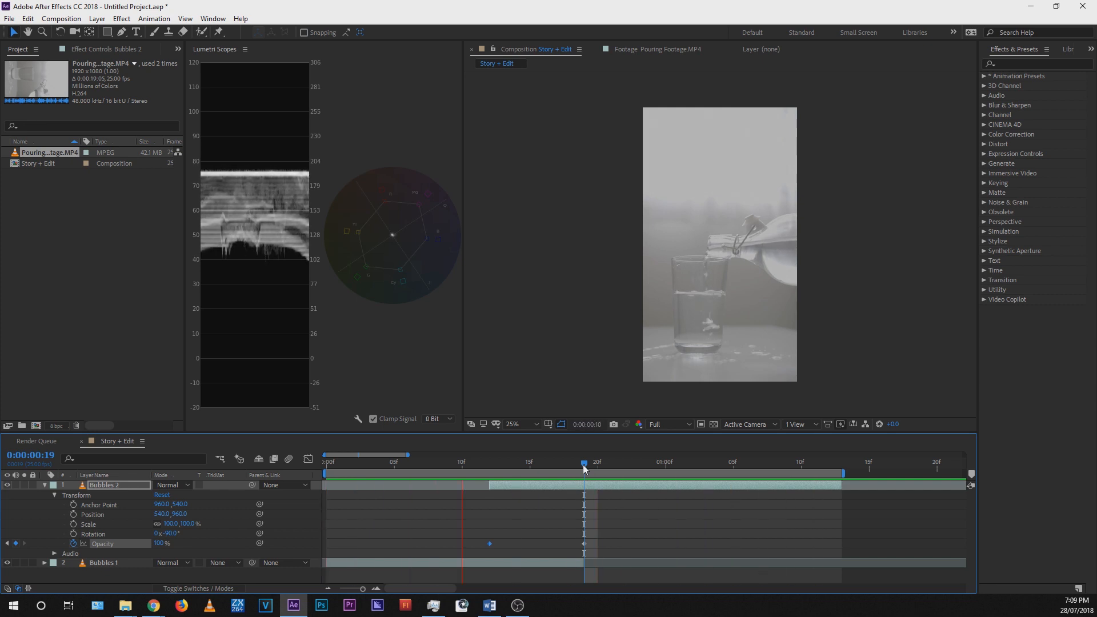
key(space)
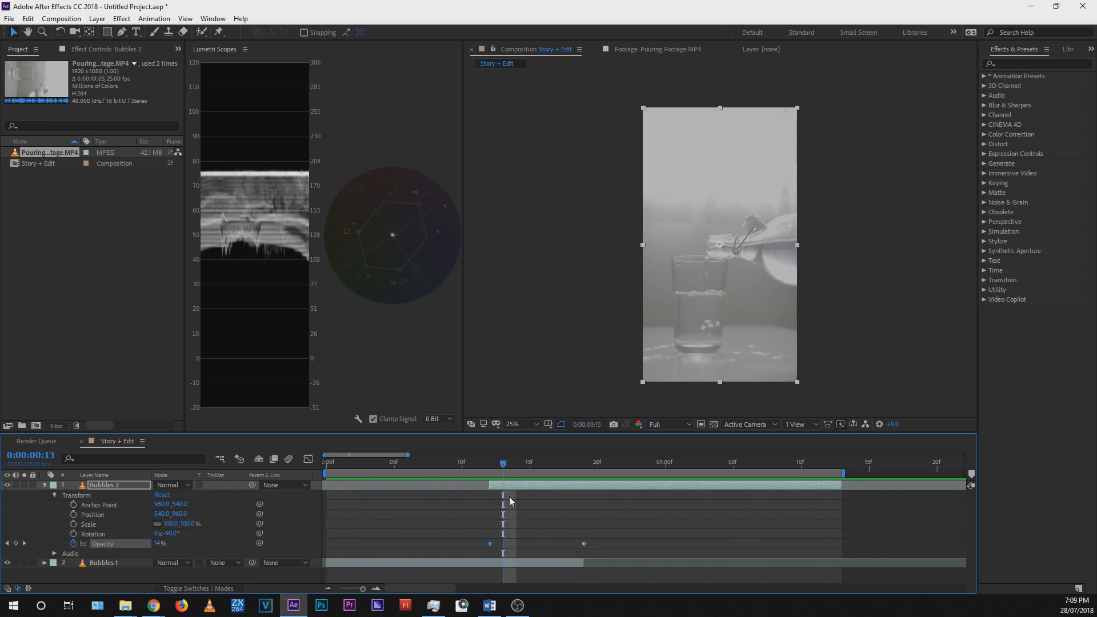
Step: Shorten the crossfade by trimming the start of Bubbles 2 to 0:00:00:16 and moving its 0% opacity keyframe there
drag(489, 485, 543, 488)
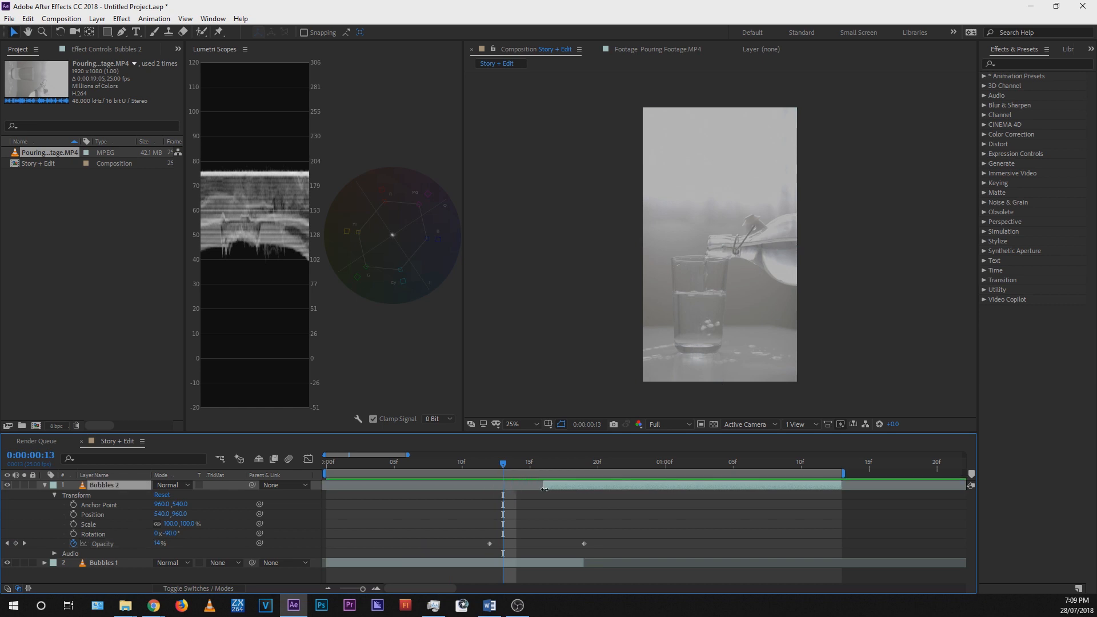
click(495, 544)
drag(510, 547, 544, 544)
Step: Preview the shortened crossfade by playing the composition from the first frame
mouse_move(546, 466)
mouse_down()
mouse_move(586, 465)
mouse_move(530, 468)
mouse_up()
key(space)
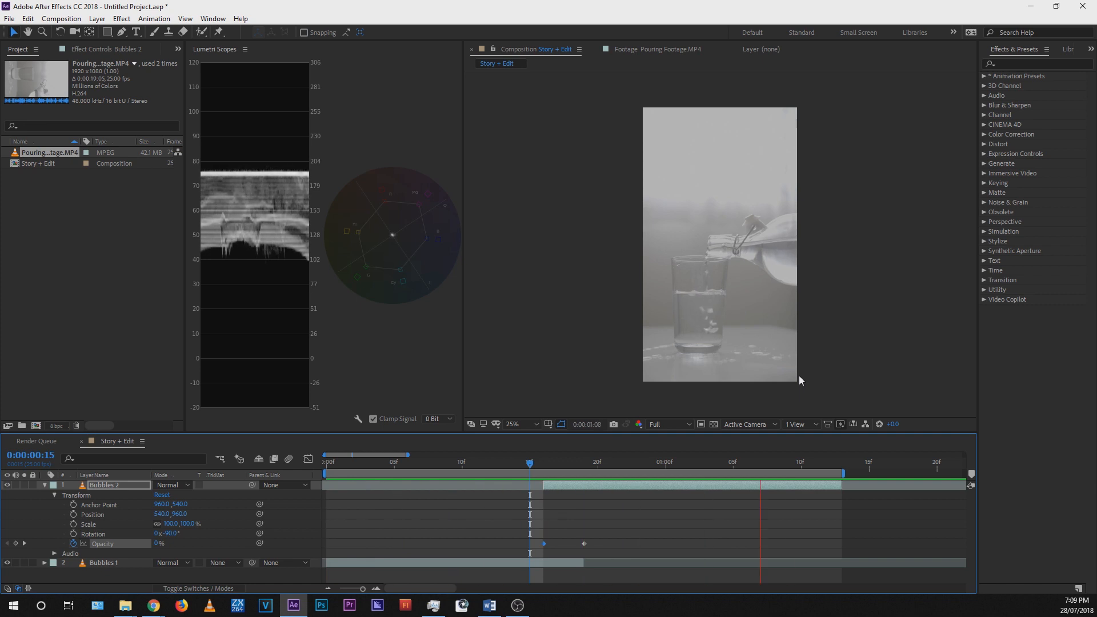
key(Home)
key(Page_Up)
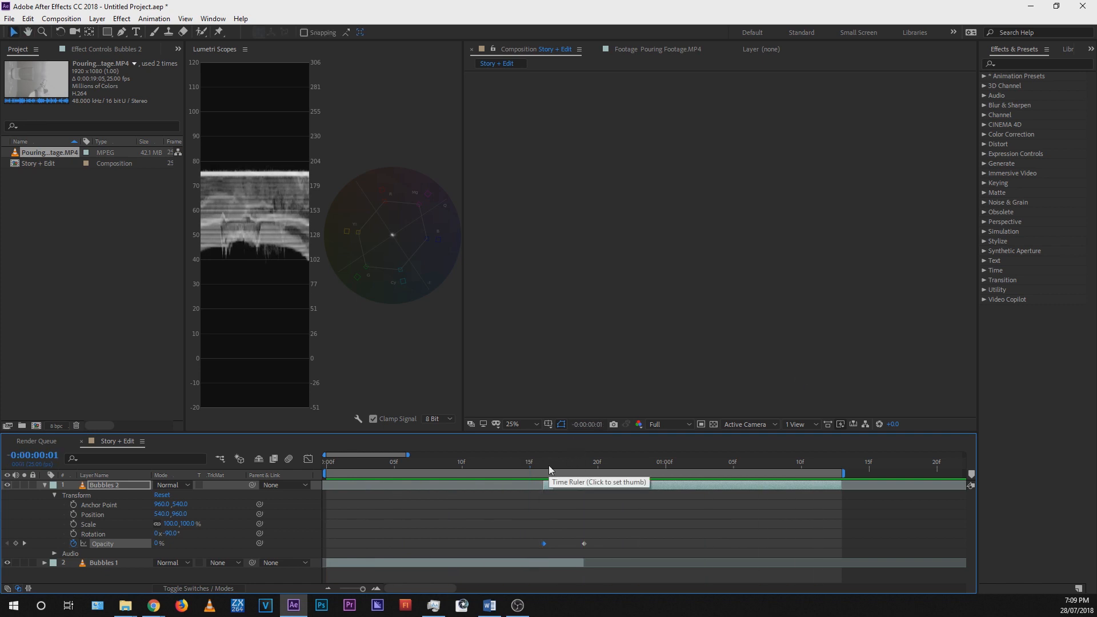
key(Page_Down)
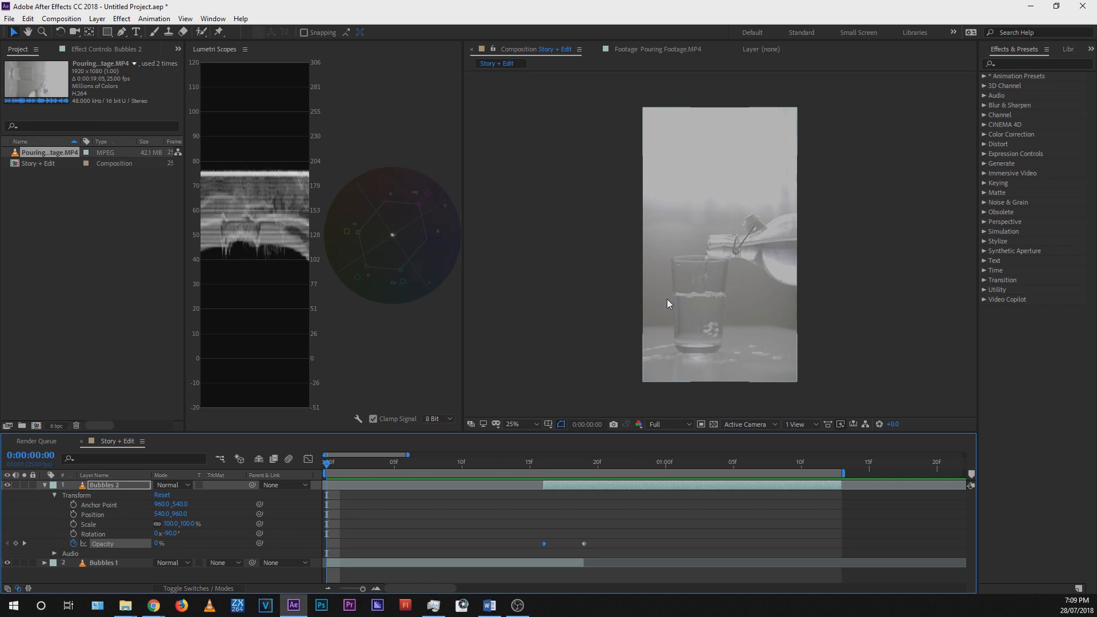
key(space)
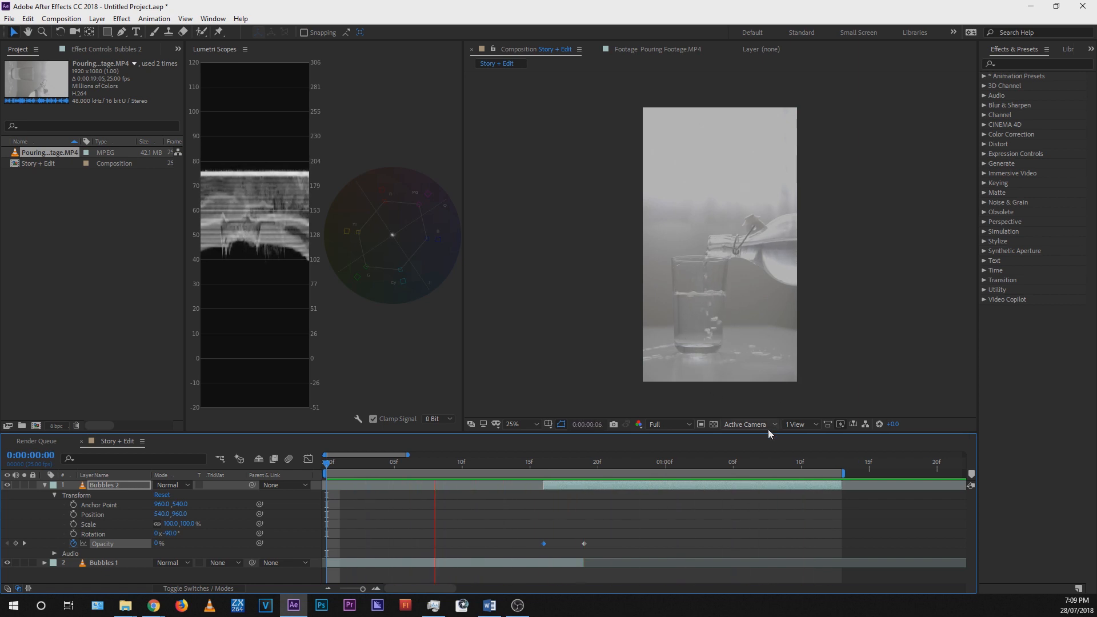
key(space)
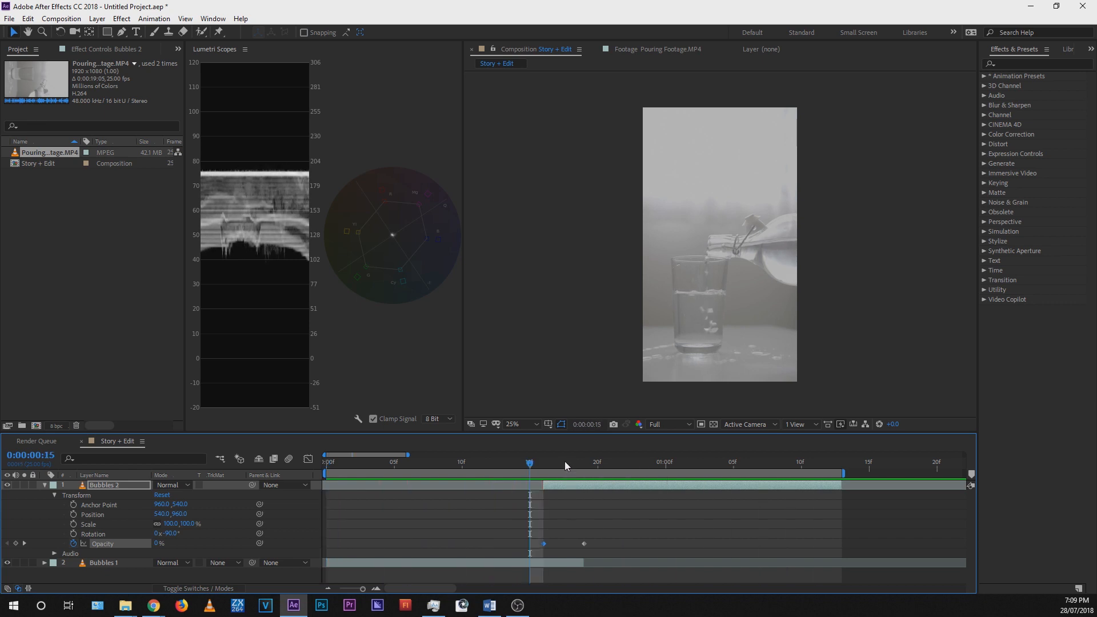
Step: Queue the composition's first frame, at 0:00:00:00, for rendering as a Photoshop still with the viewer resolution at Full
drag(530, 463, 323, 468)
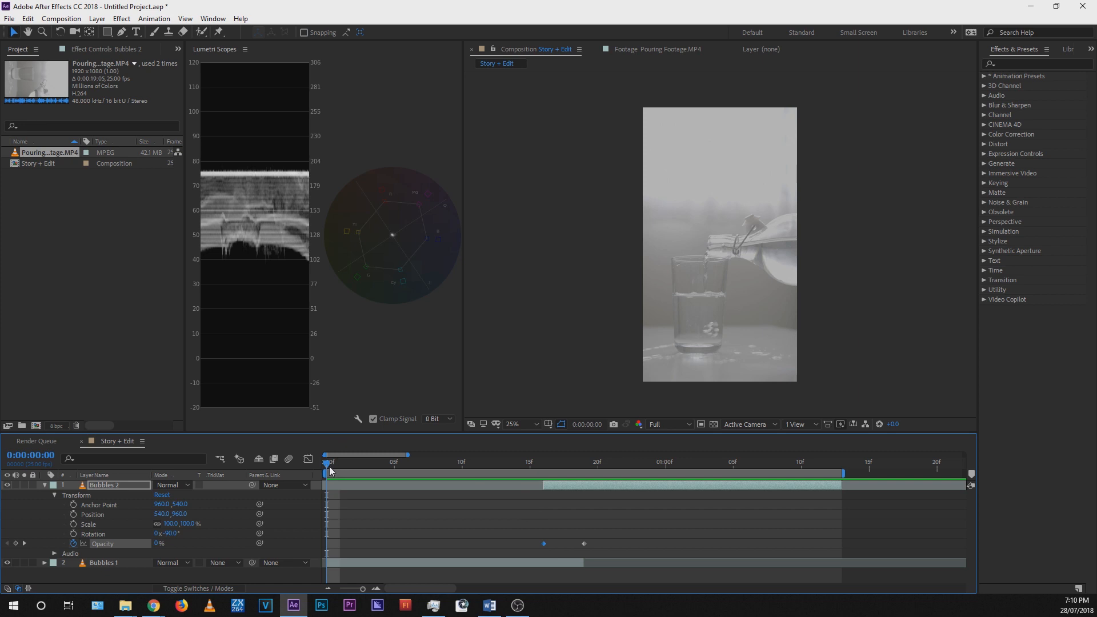
drag(622, 89, 810, 399)
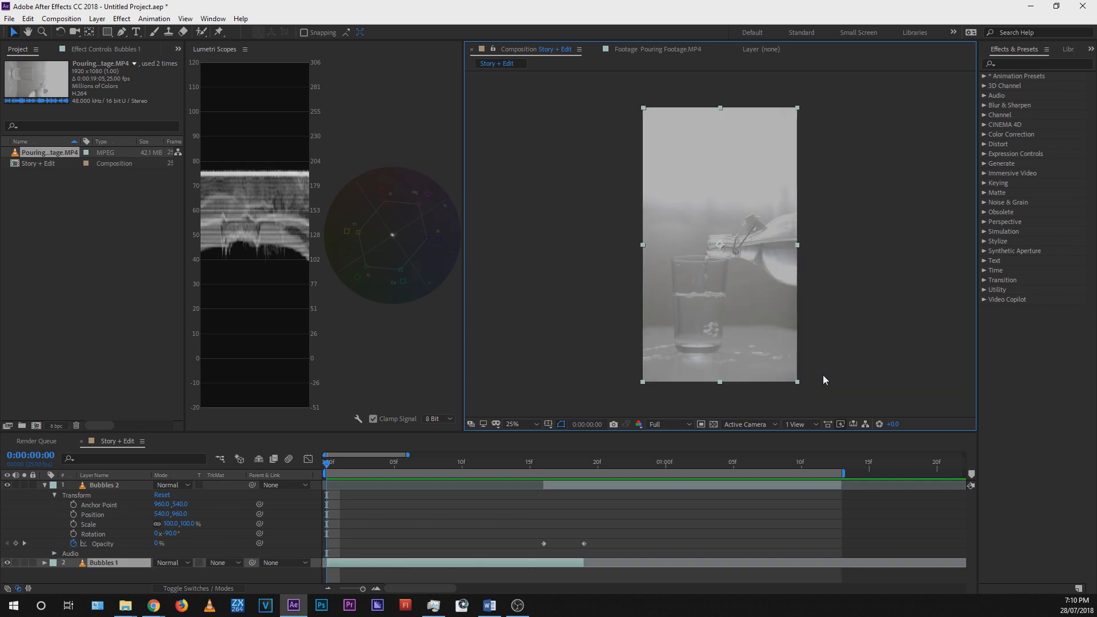
click(824, 376)
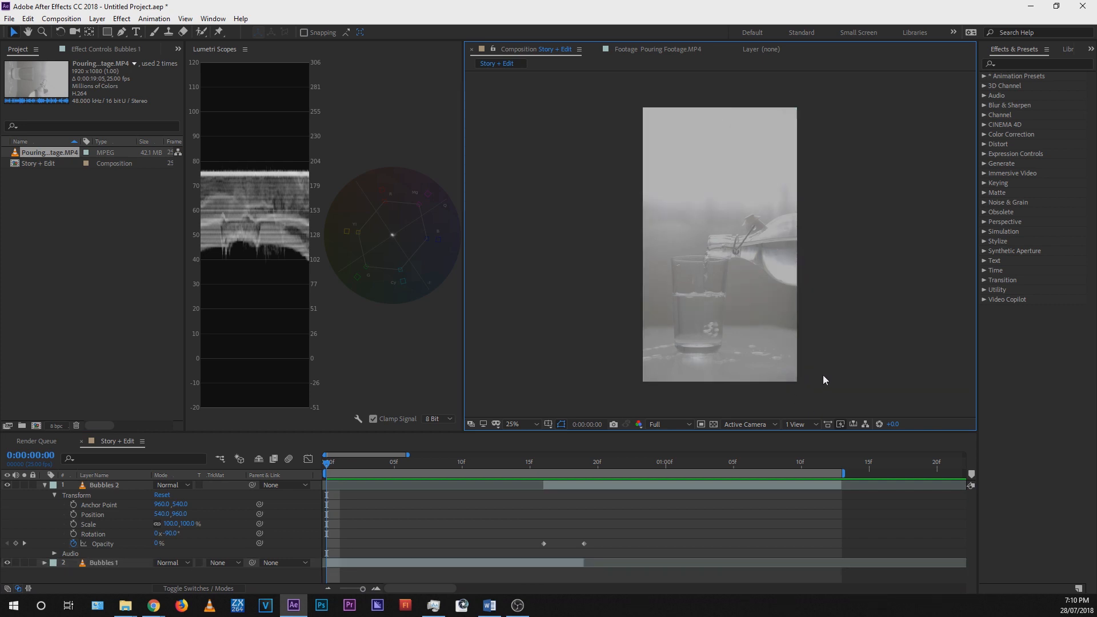
click(664, 425)
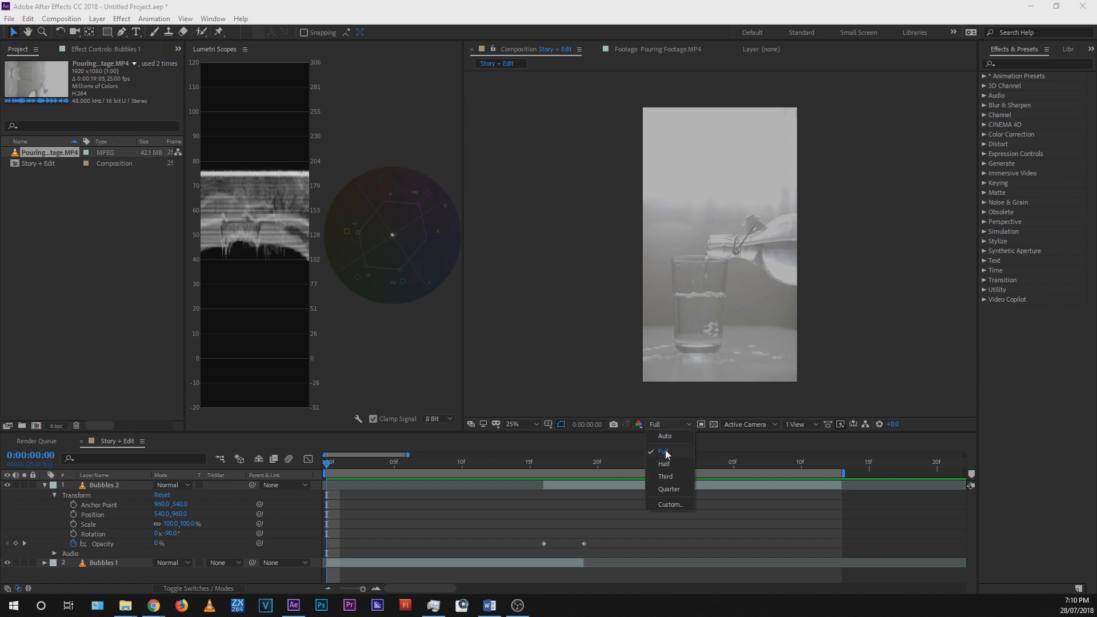
click(663, 426)
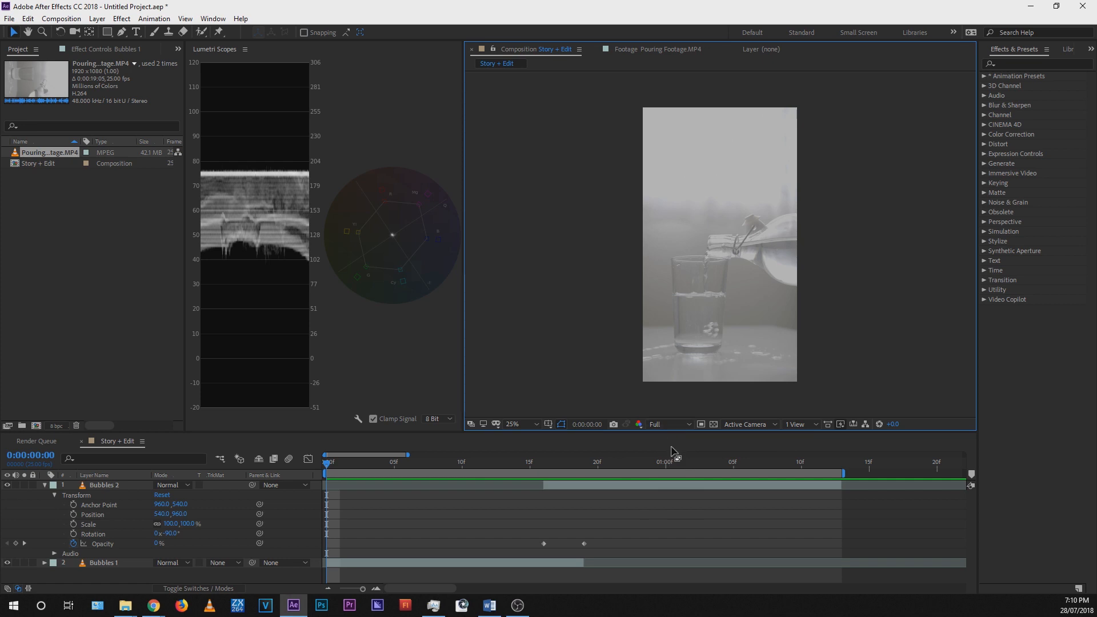
click(62, 20)
mouse_move(180, 159)
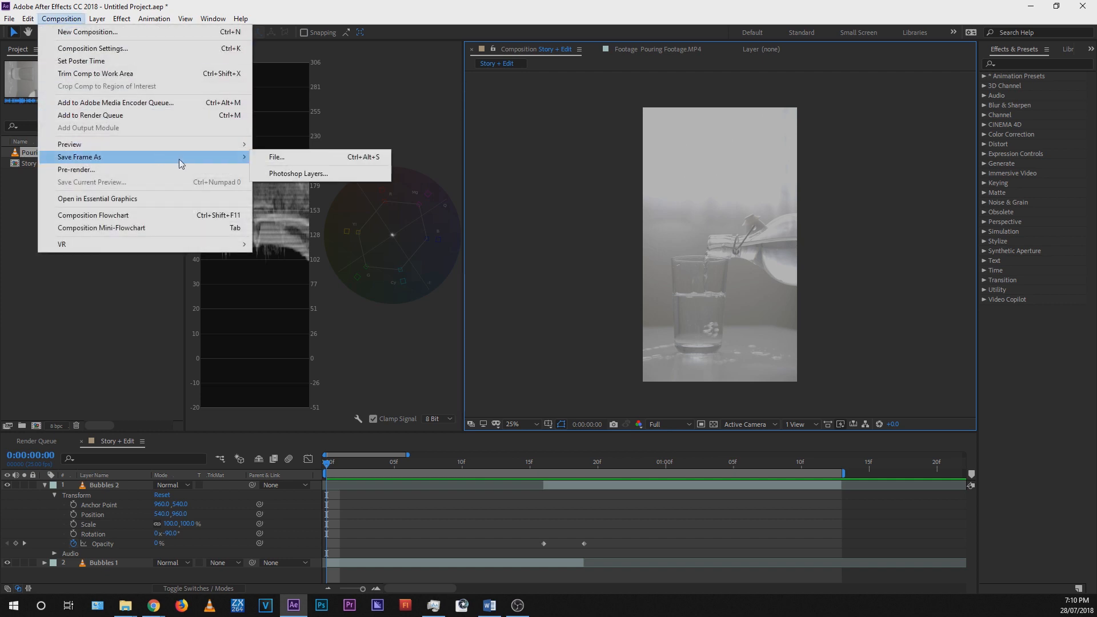
click(320, 157)
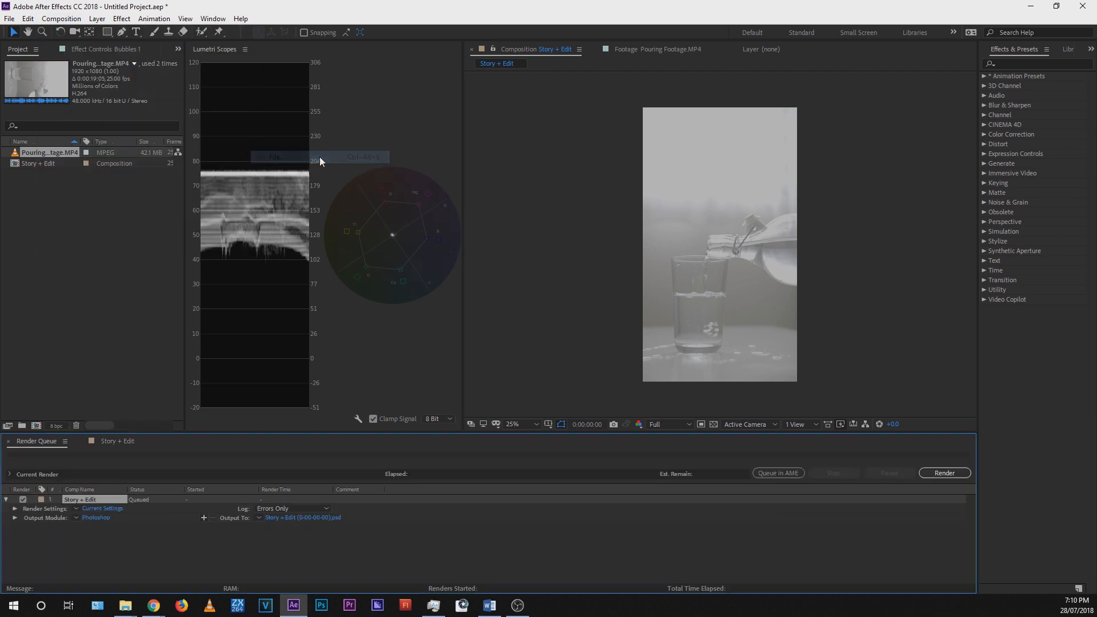
Step: Set the queued still's output format to JPEG Sequence with Maximum quality, 10
click(88, 517)
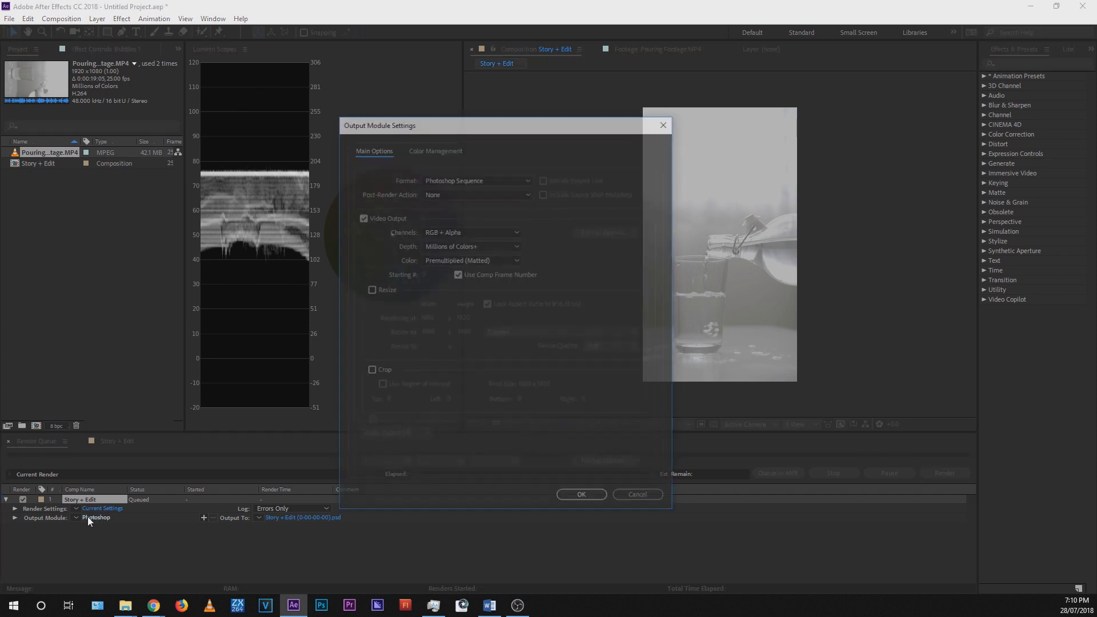
click(482, 180)
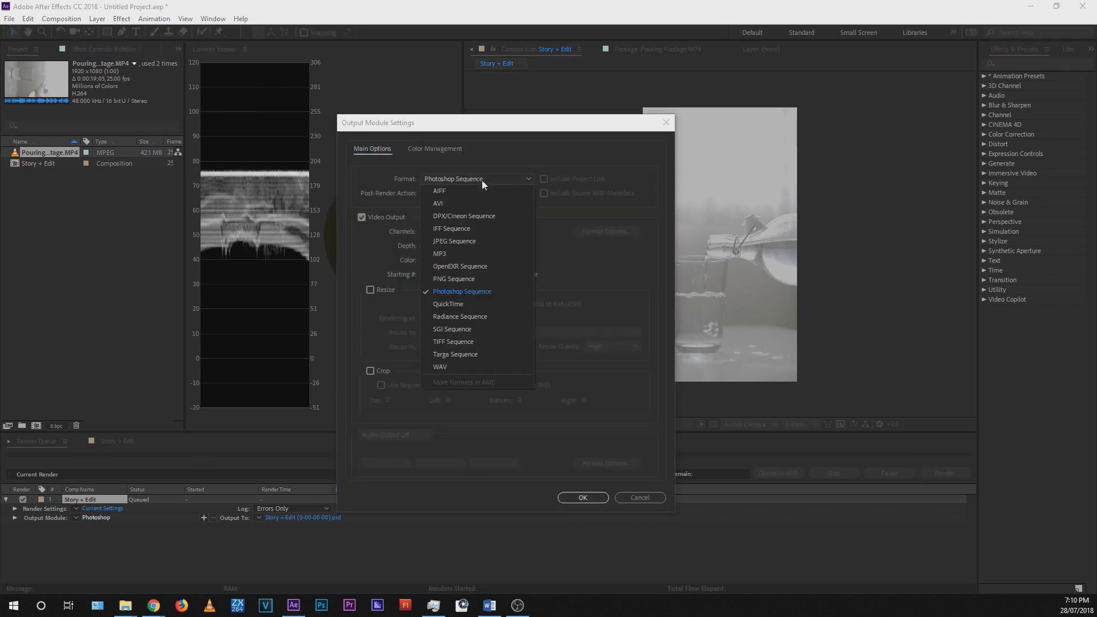
click(465, 241)
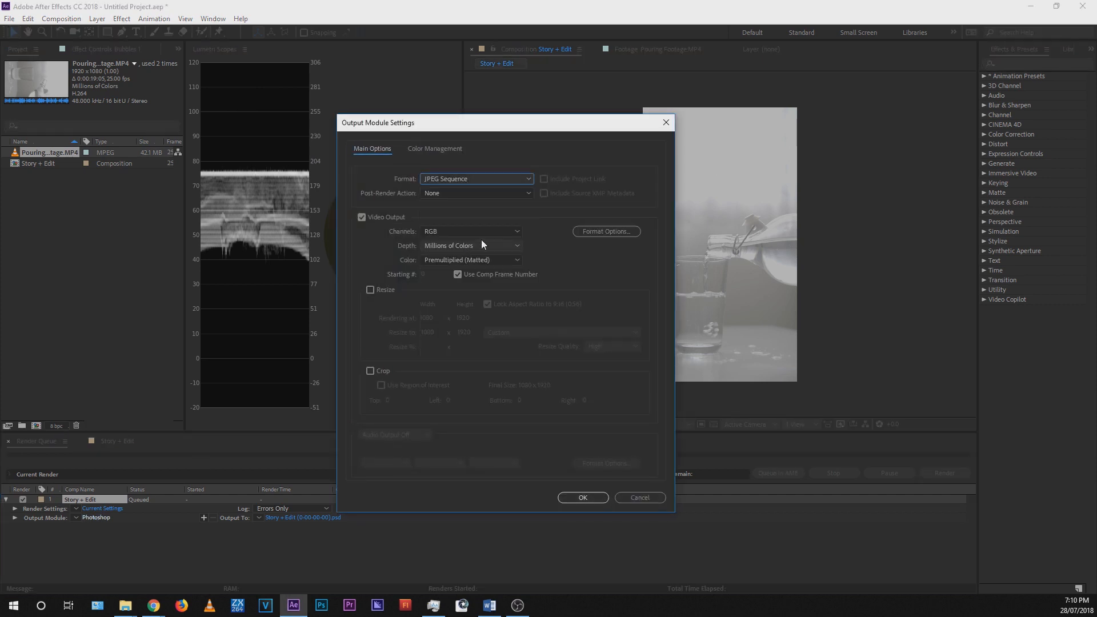
click(609, 232)
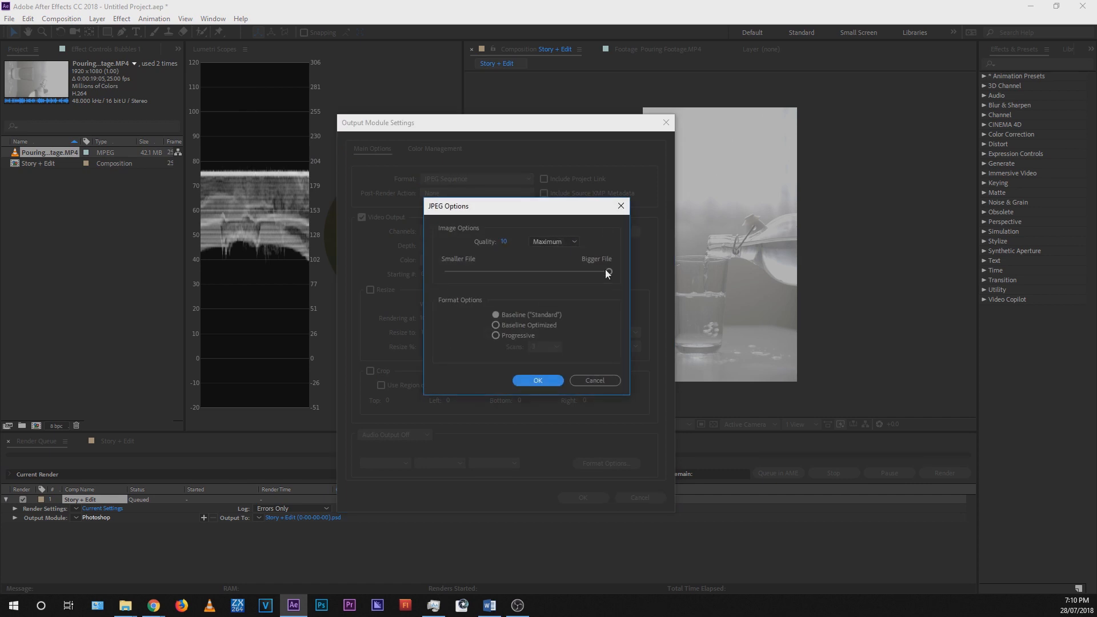
click(541, 379)
click(583, 498)
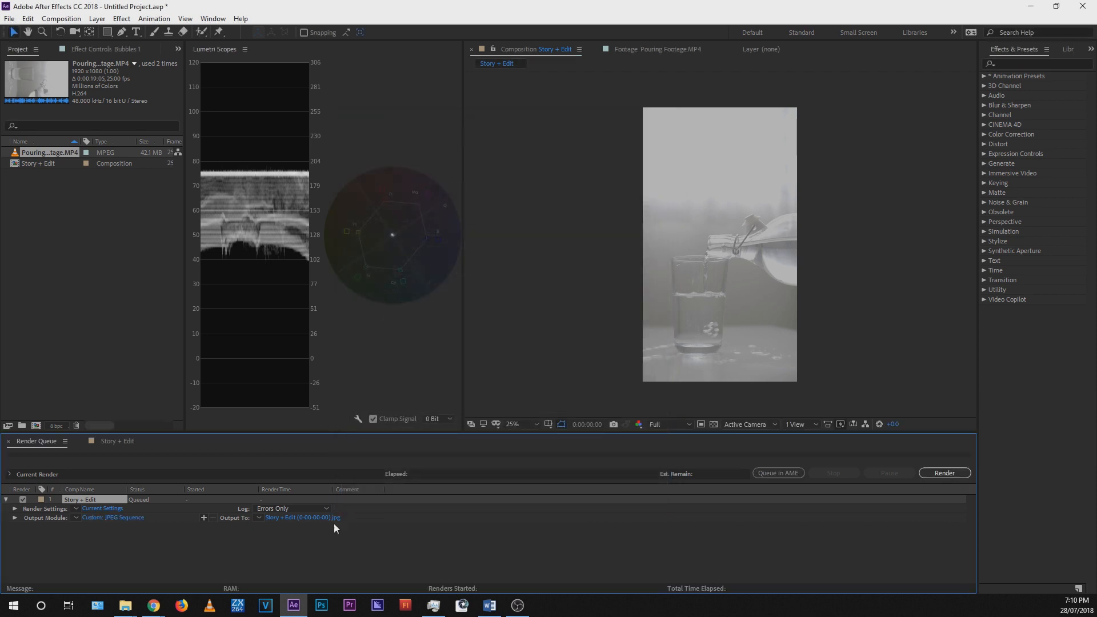
Step: Browse to the Images folder as the output location and delete the existing New Still Image file there
click(299, 519)
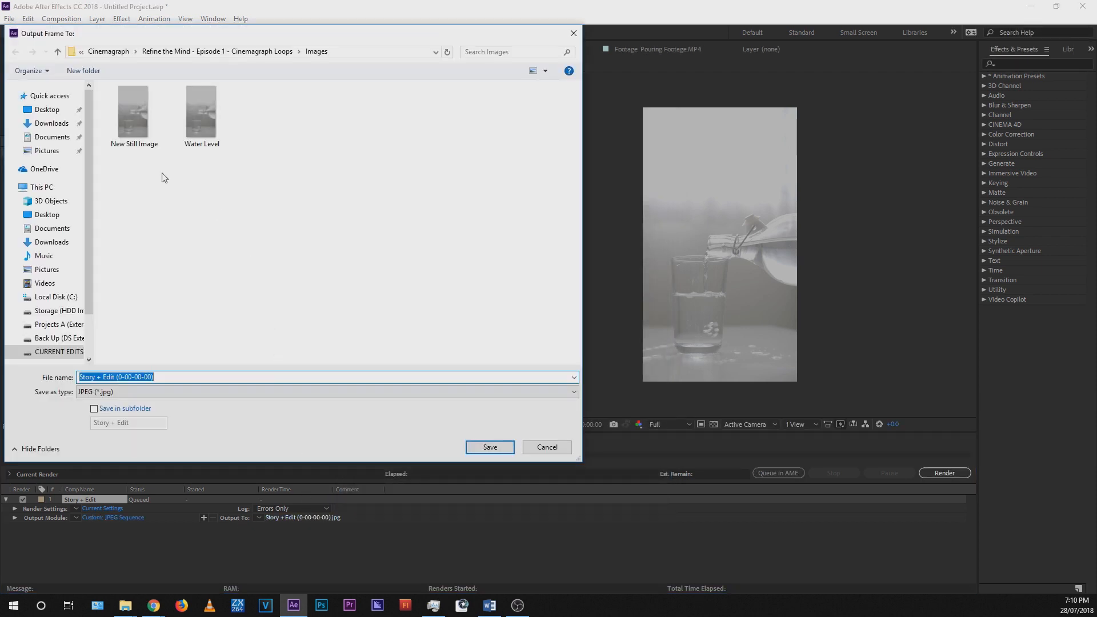
click(136, 146)
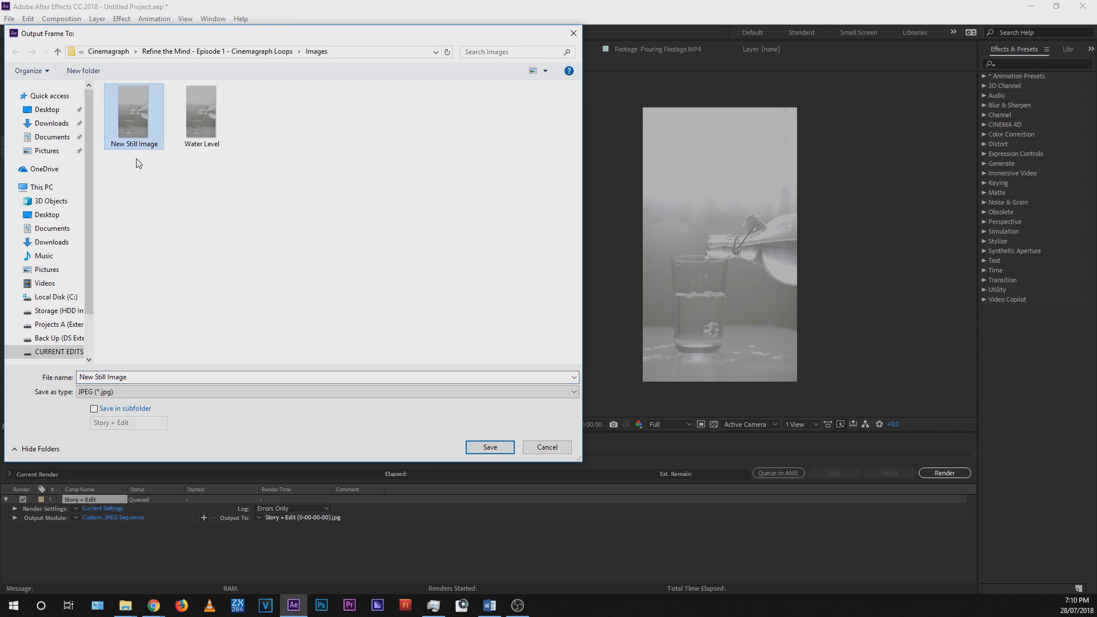
click(192, 53)
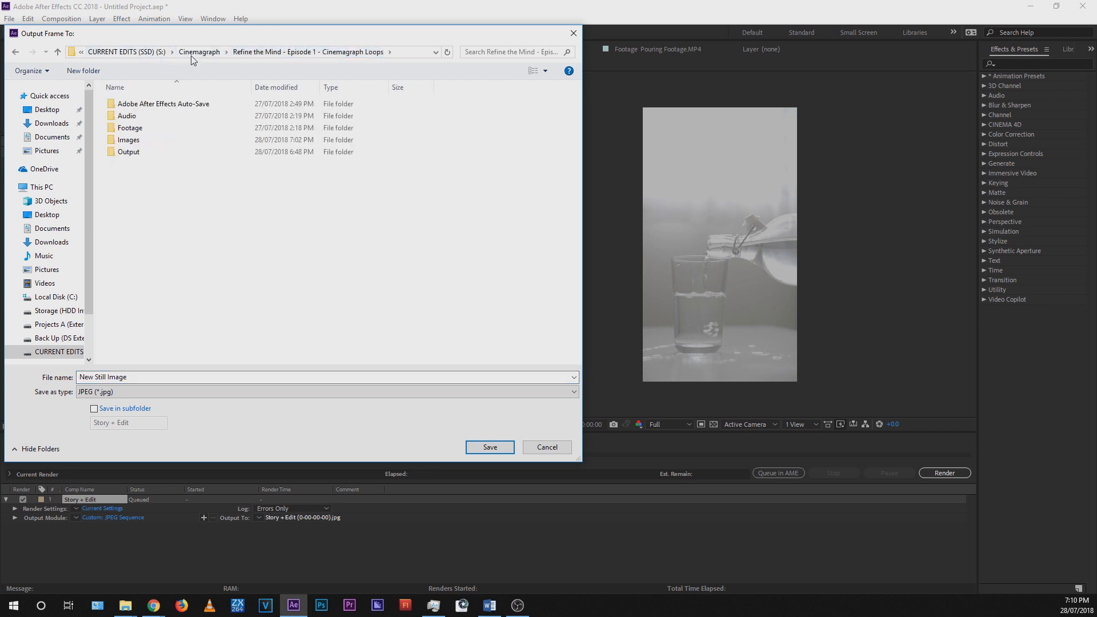
click(166, 51)
double_click(140, 106)
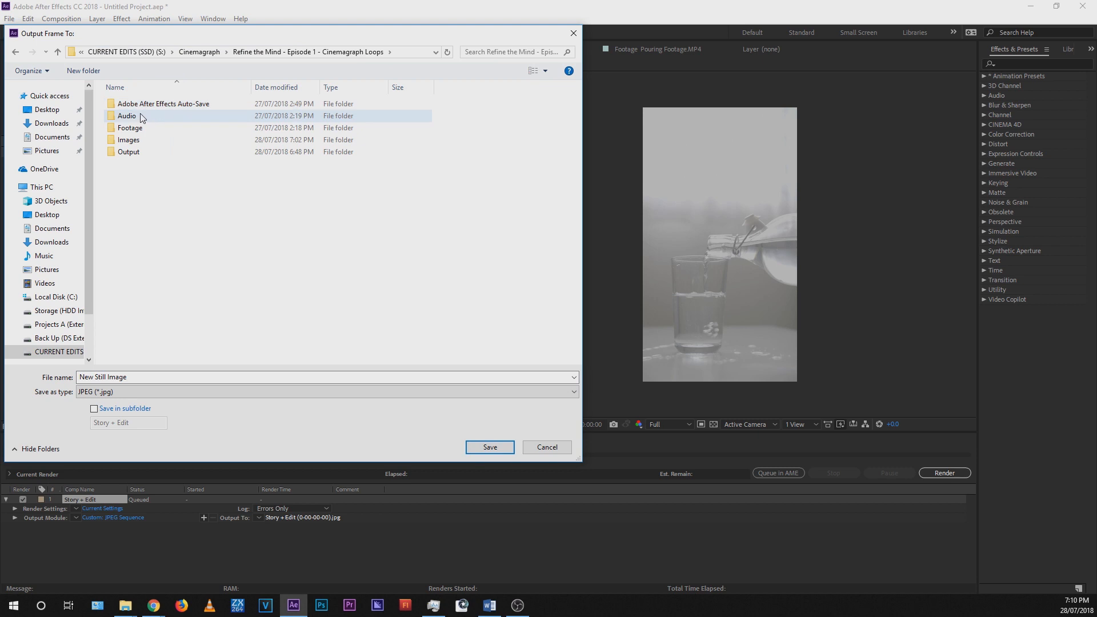
double_click(131, 141)
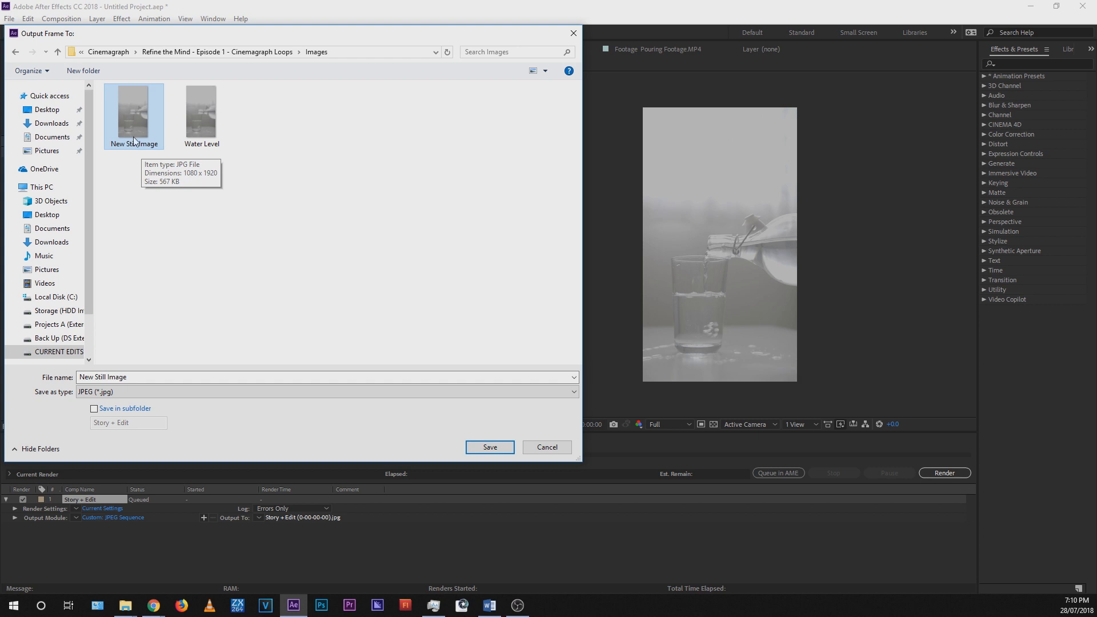
click(153, 222)
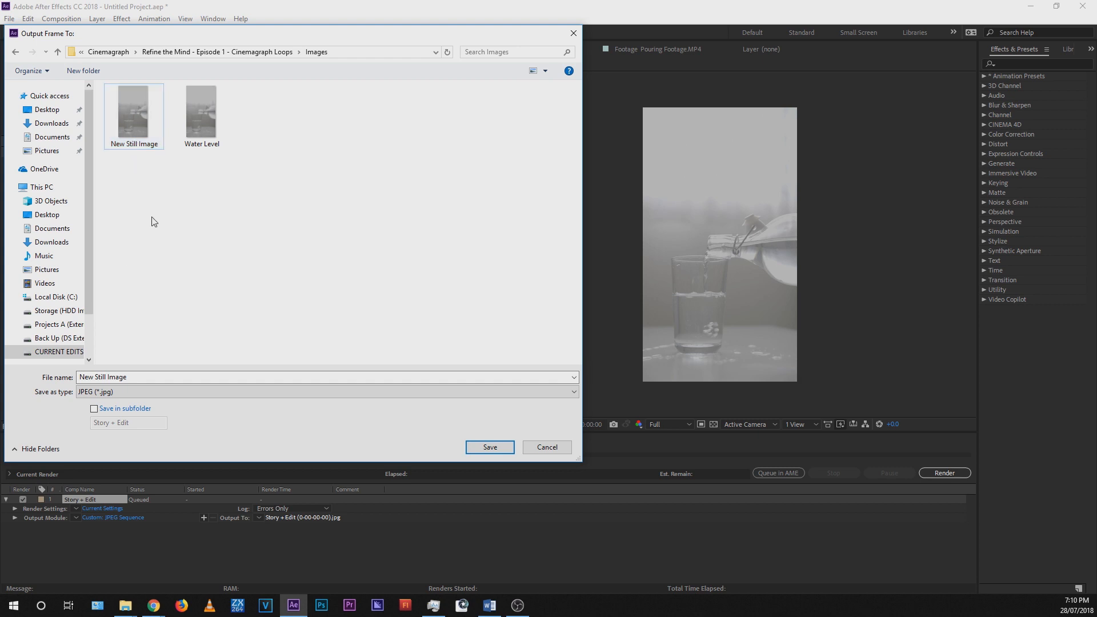
click(139, 118)
key(Delete)
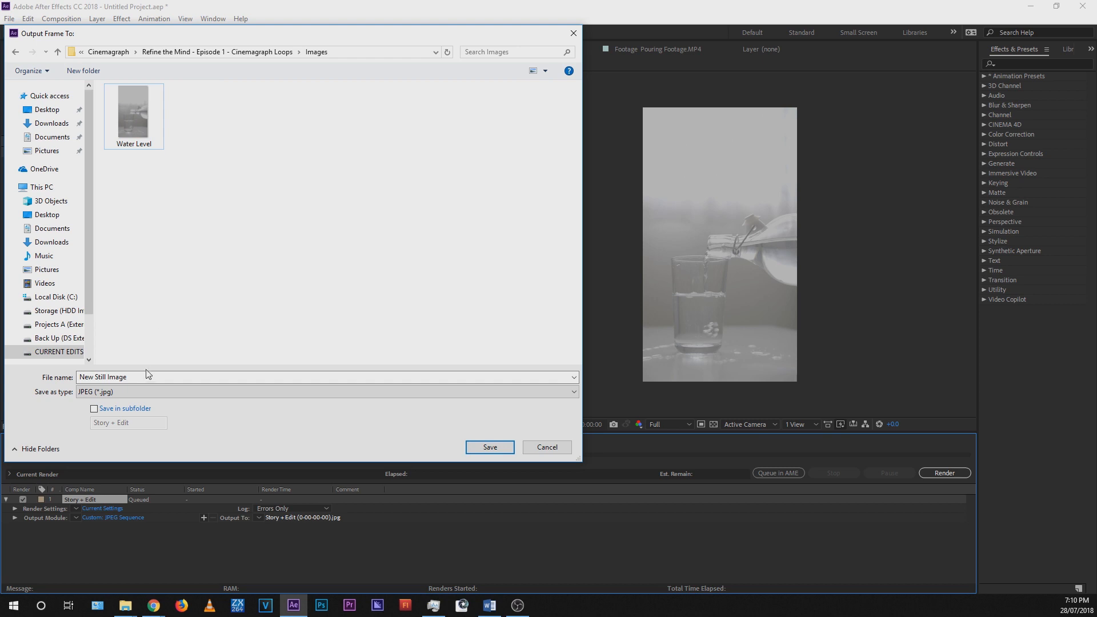
Step: Name the output file New Still Image in the Images folder and render the frame
click(114, 377)
text(N)
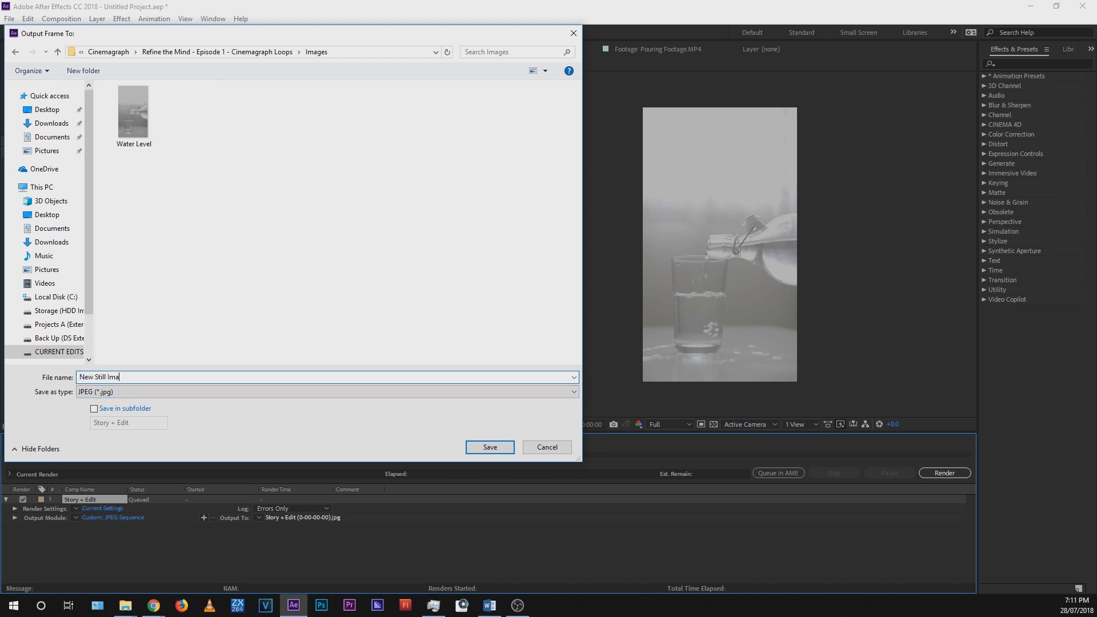
click(487, 447)
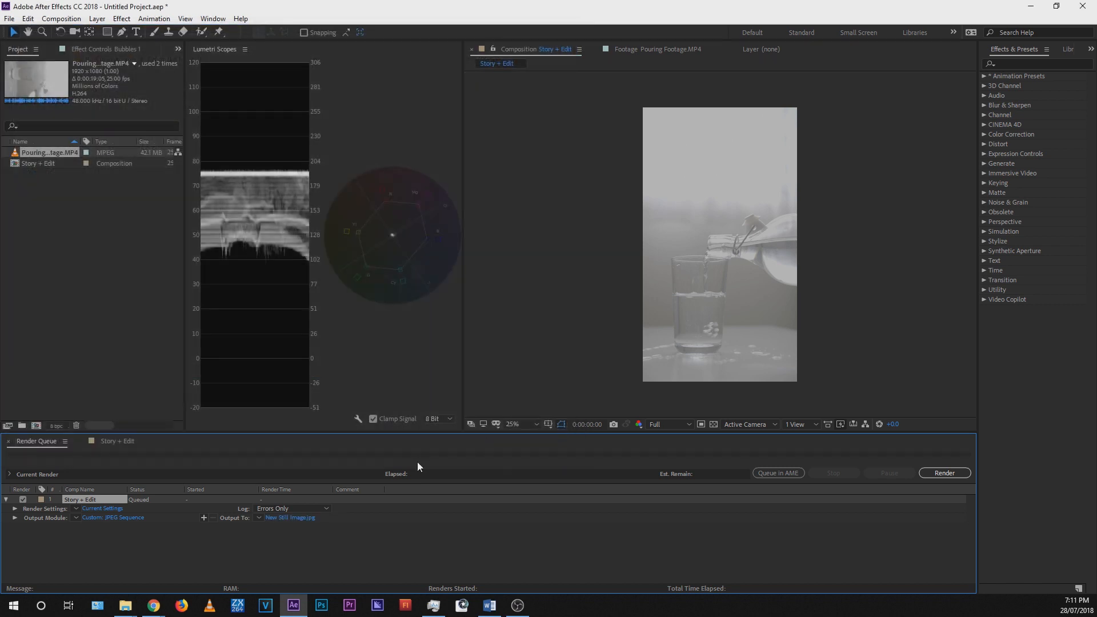
click(950, 474)
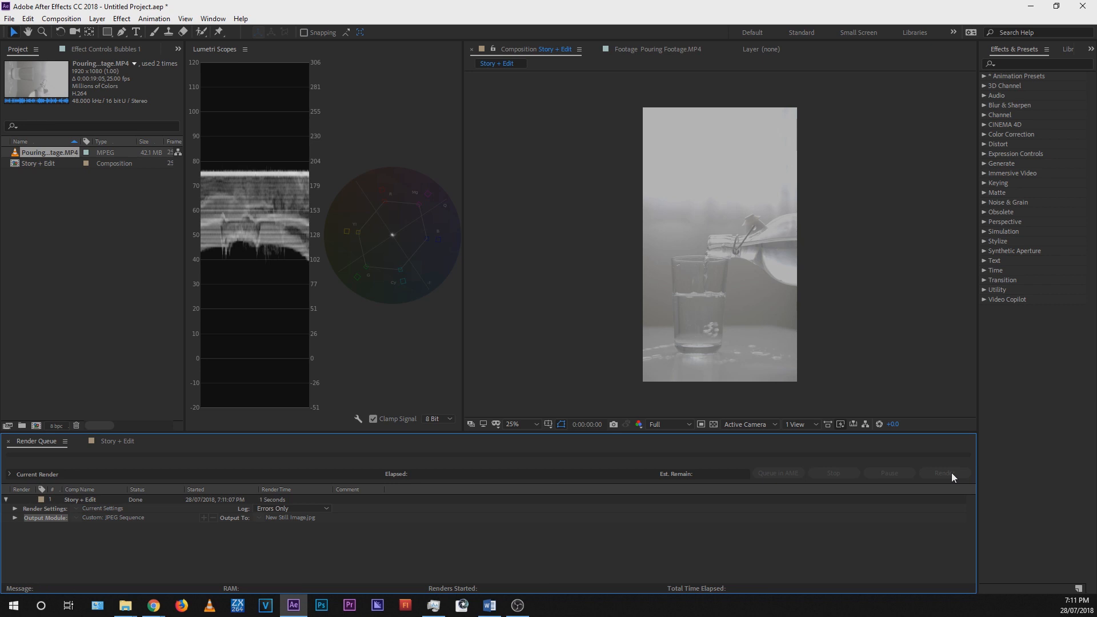
Step: Return to the Story + Edit timeline and import New Still Image from the Images folder as footage
click(114, 441)
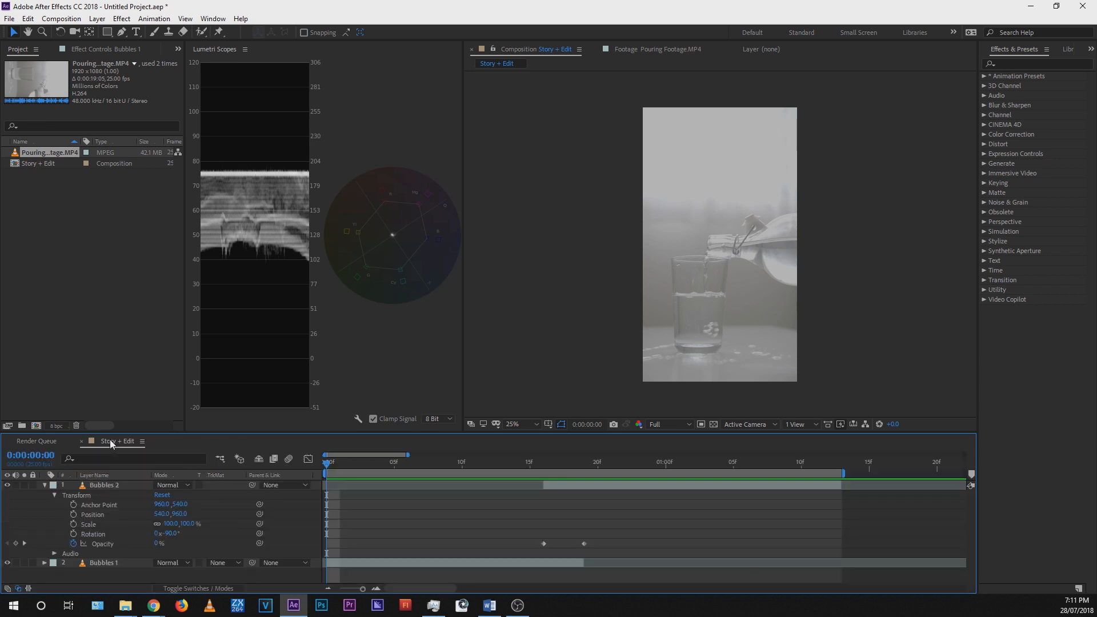
click(9, 19)
mouse_move(90, 183)
click(250, 179)
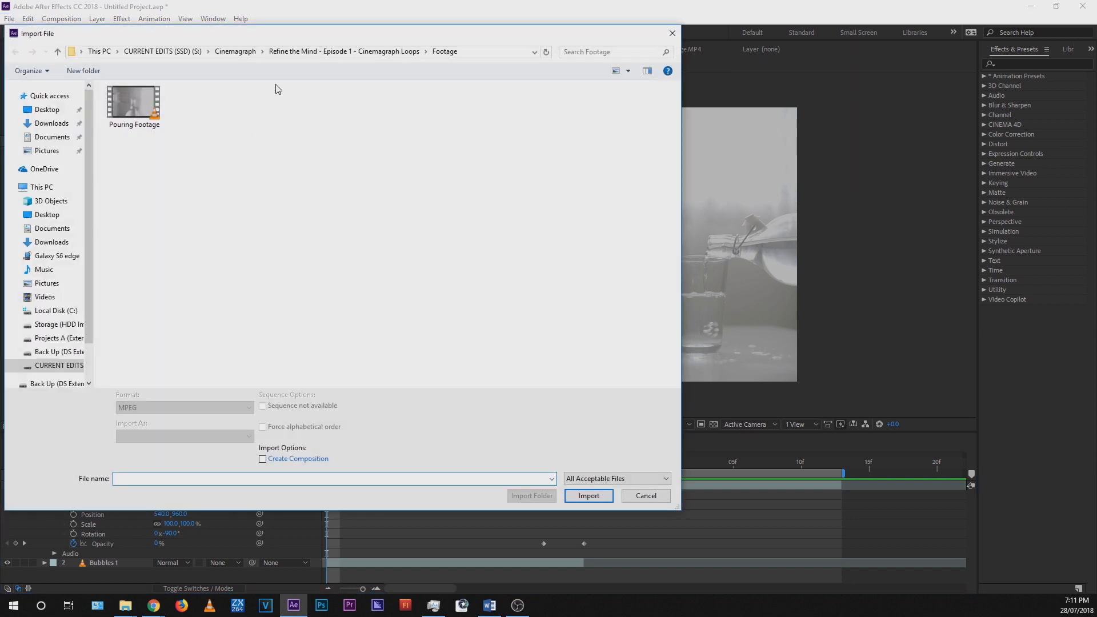
click(232, 52)
double_click(202, 106)
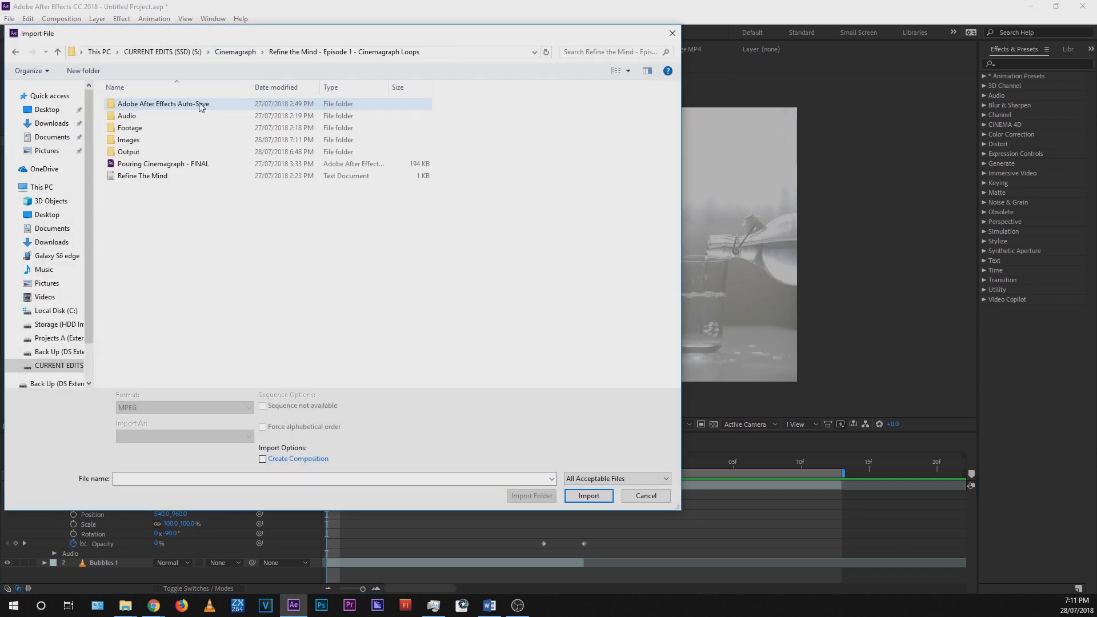
double_click(140, 140)
click(129, 131)
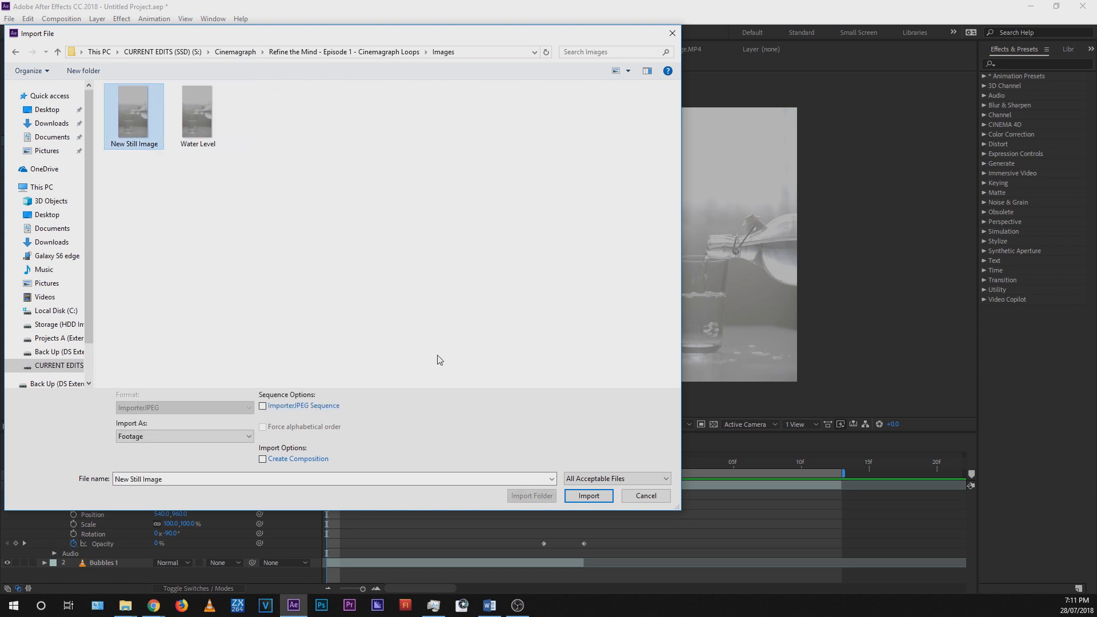
click(596, 497)
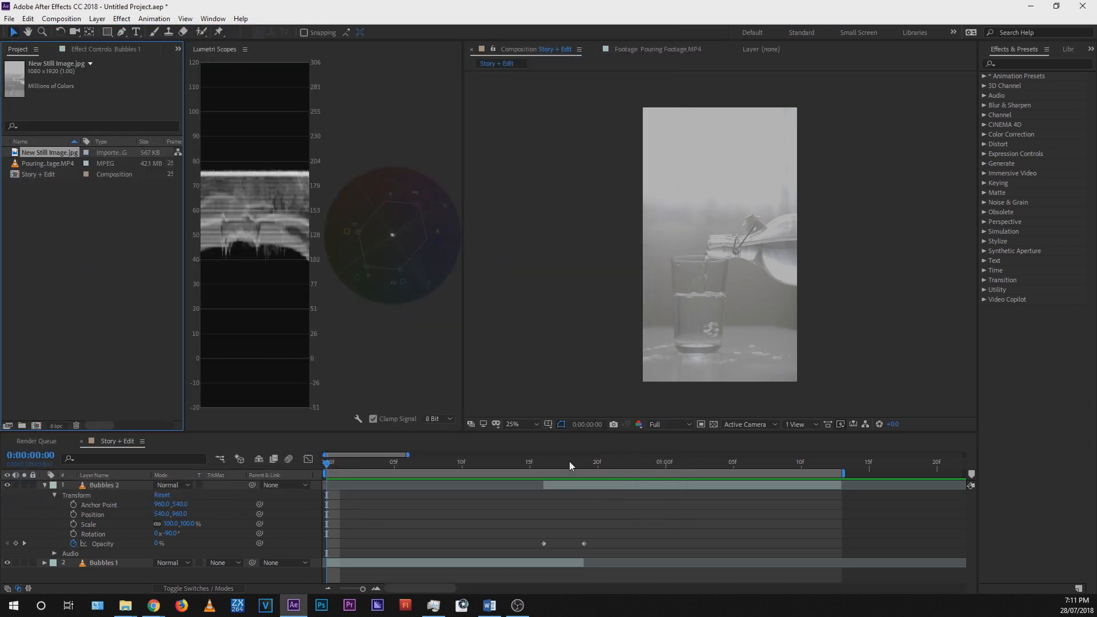
Step: Place New Still Image.jpg above the two bubbles layers in Story + Edit and preview the composition
drag(39, 153, 115, 486)
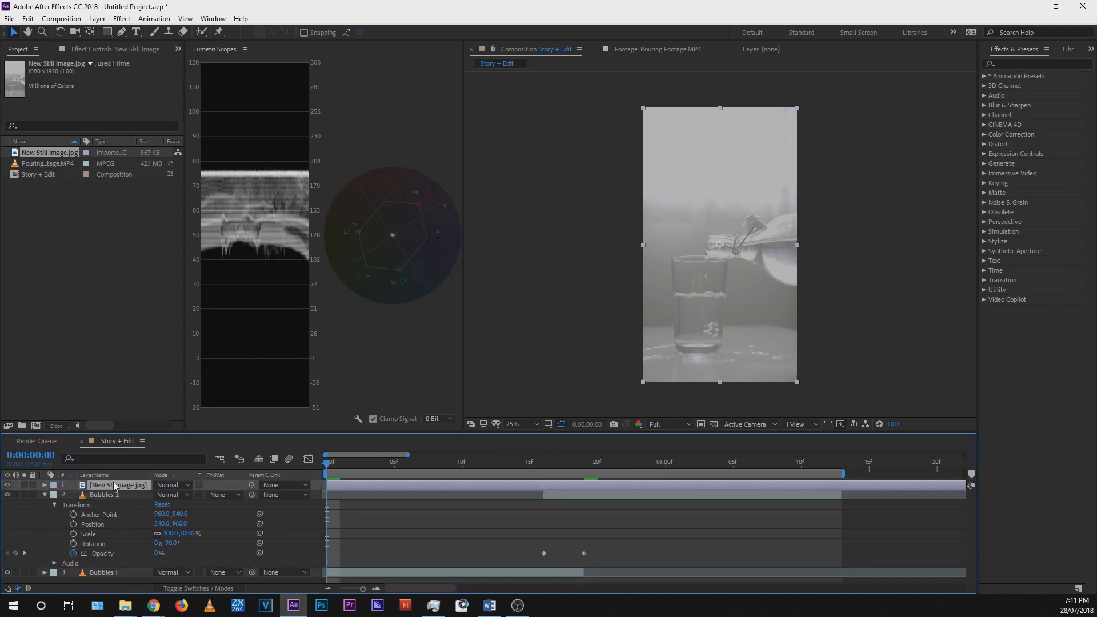
click(44, 494)
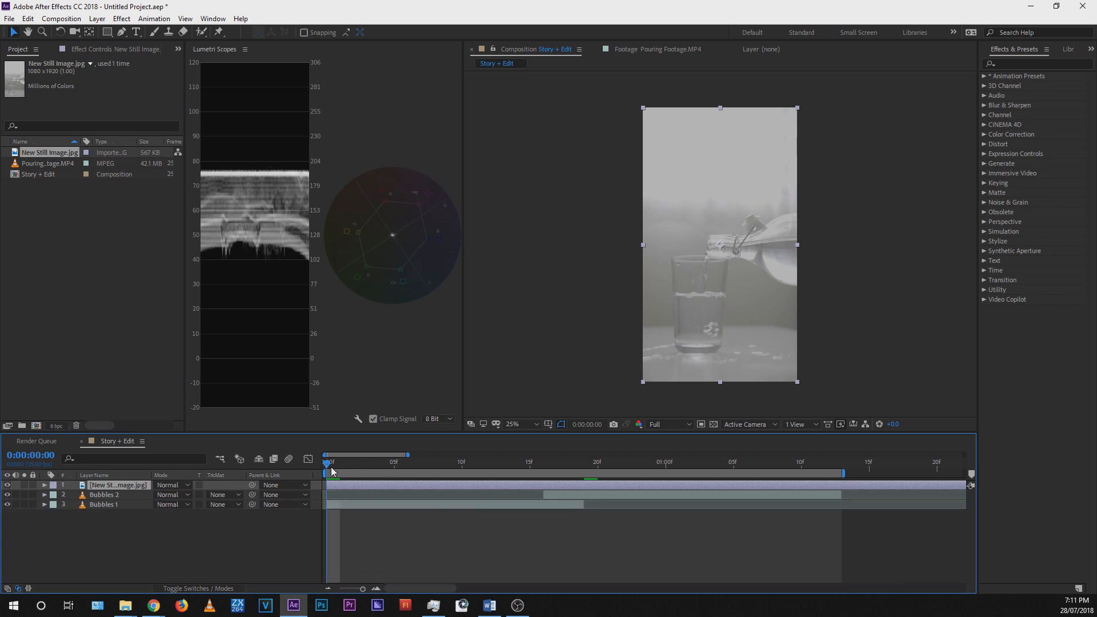
key(space)
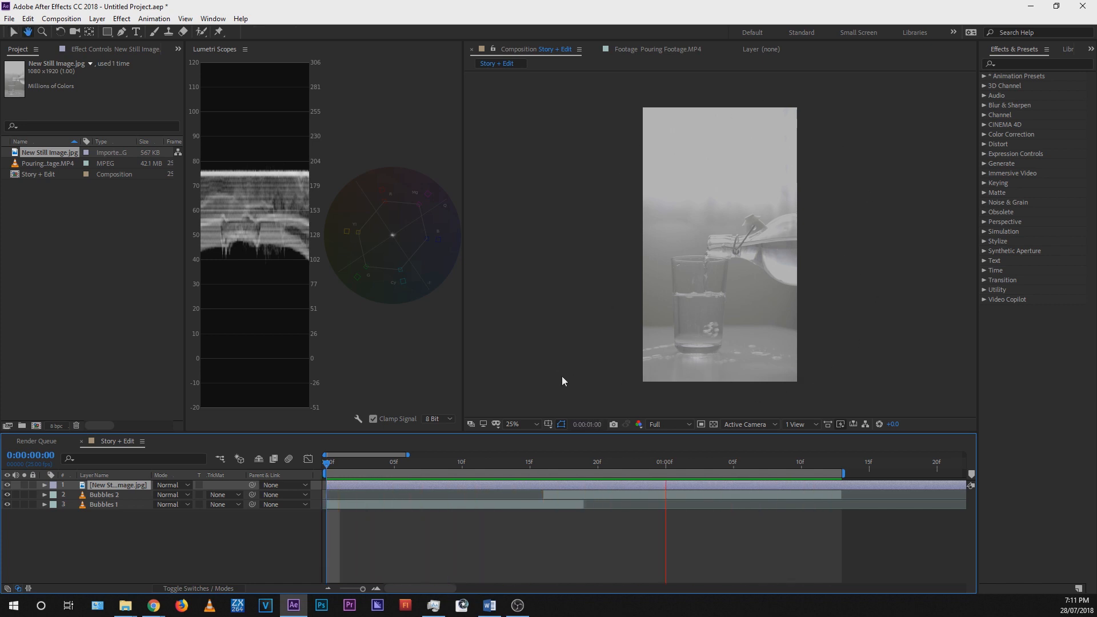
click(679, 462)
drag(682, 461, 330, 485)
Step: With the Pen tool, start a mask on the still image layer by tracing just below the water surface across the glass
click(122, 32)
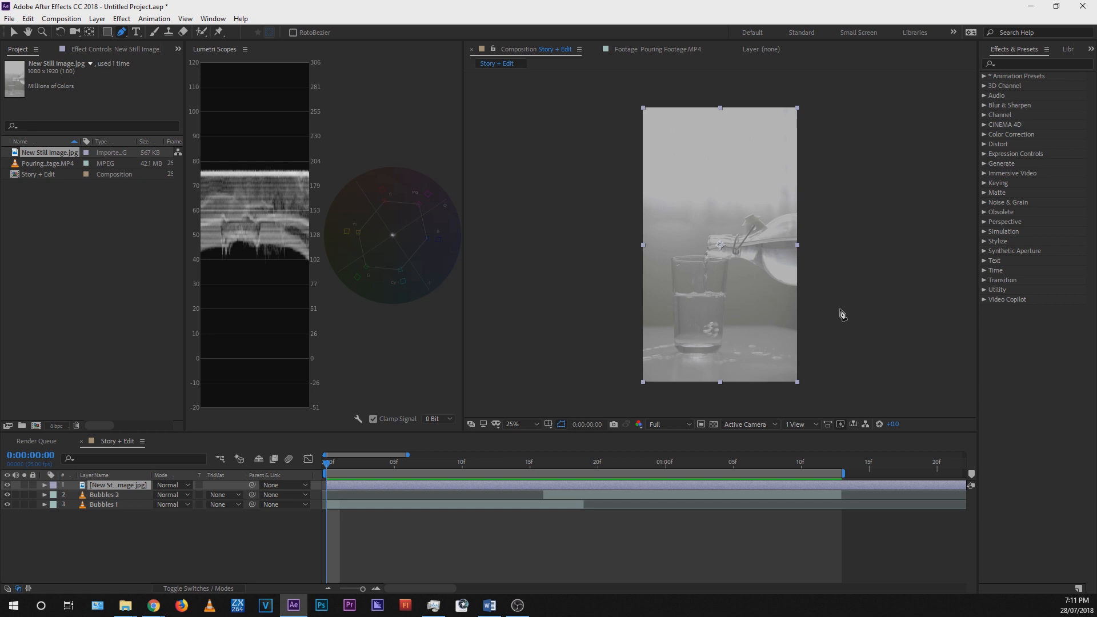
scroll(692, 314, up, 4)
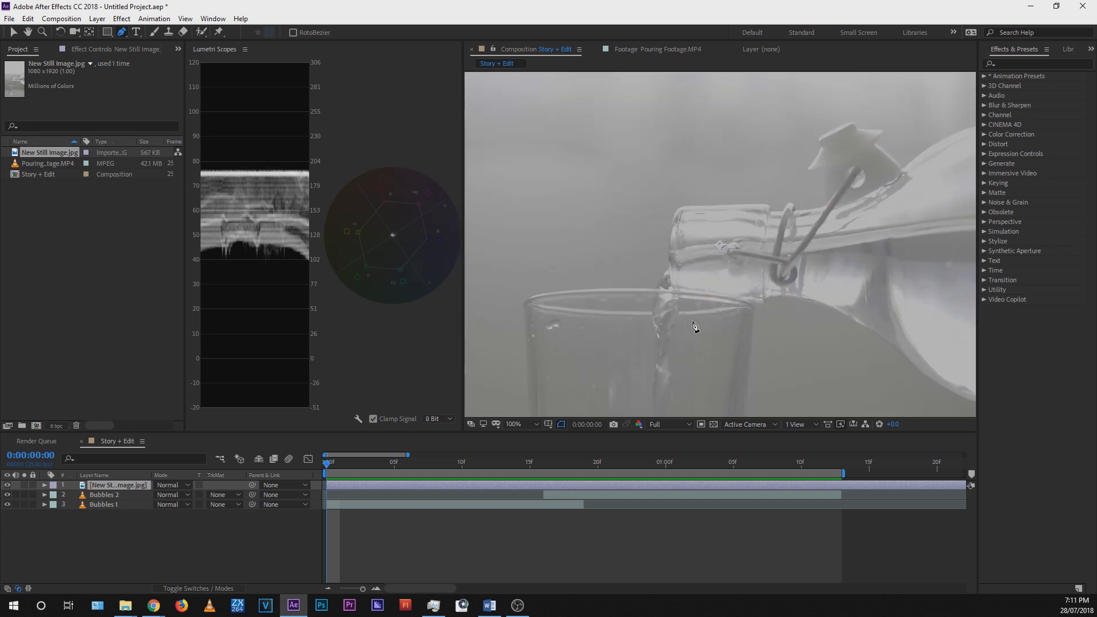
key(h)
drag(667, 336, 792, 115)
key(g)
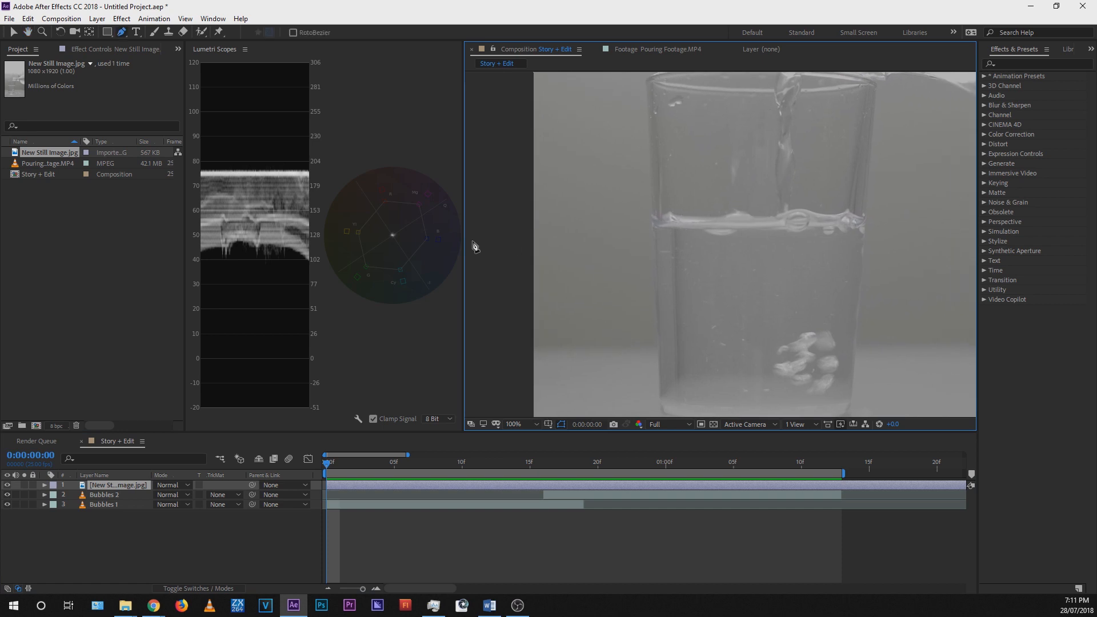
drag(632, 240, 667, 235)
click(729, 242)
click(747, 236)
click(770, 238)
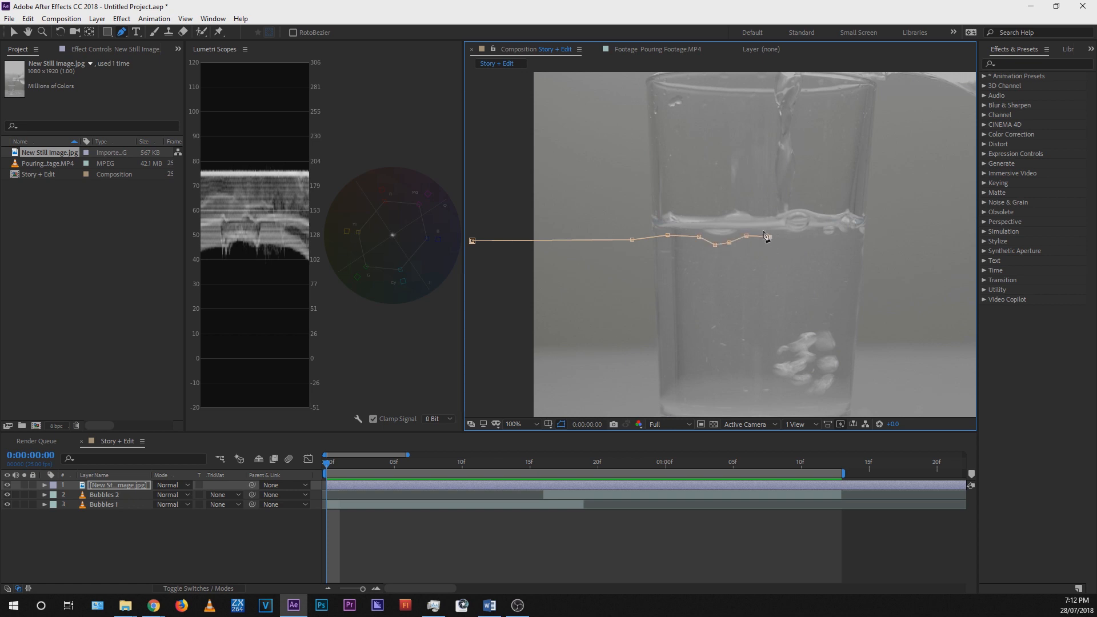
click(806, 241)
click(829, 242)
Step: Extend the mask path beyond the frame's side and close it around the whole image area above the waterline
key(space)
drag(941, 252, 826, 245)
scroll(797, 164, down, 4)
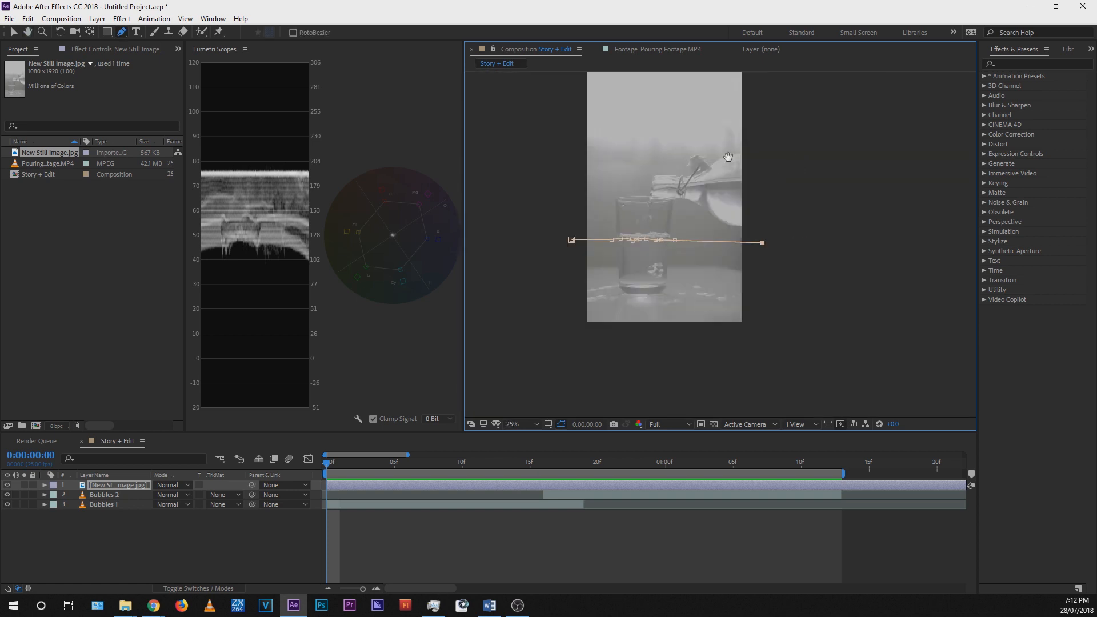
drag(683, 153, 705, 239)
click(790, 108)
click(576, 109)
click(593, 323)
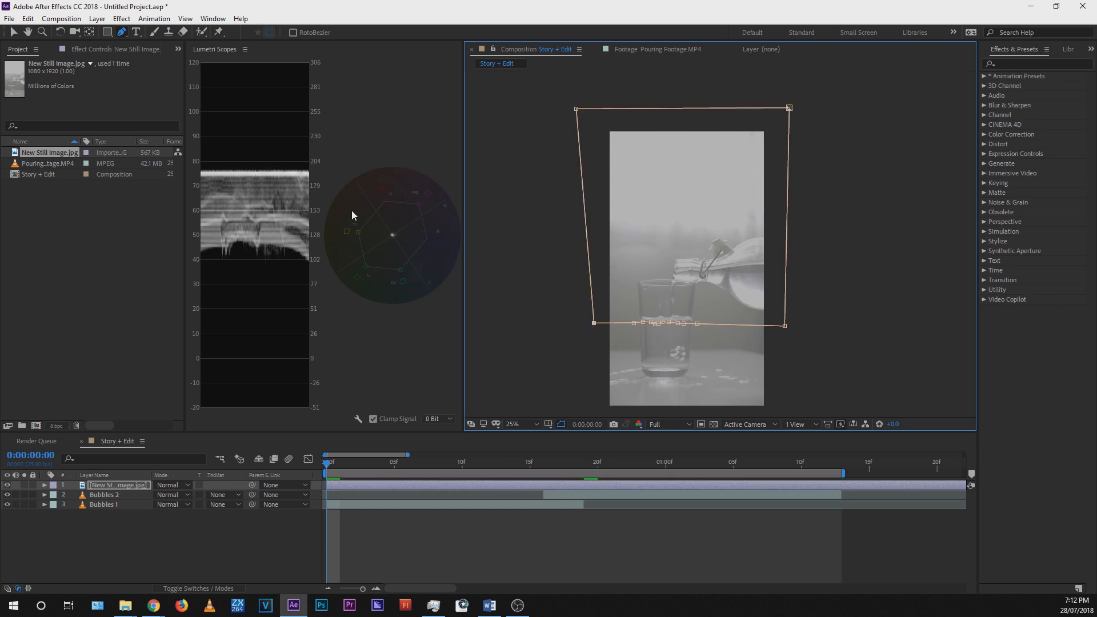
click(14, 33)
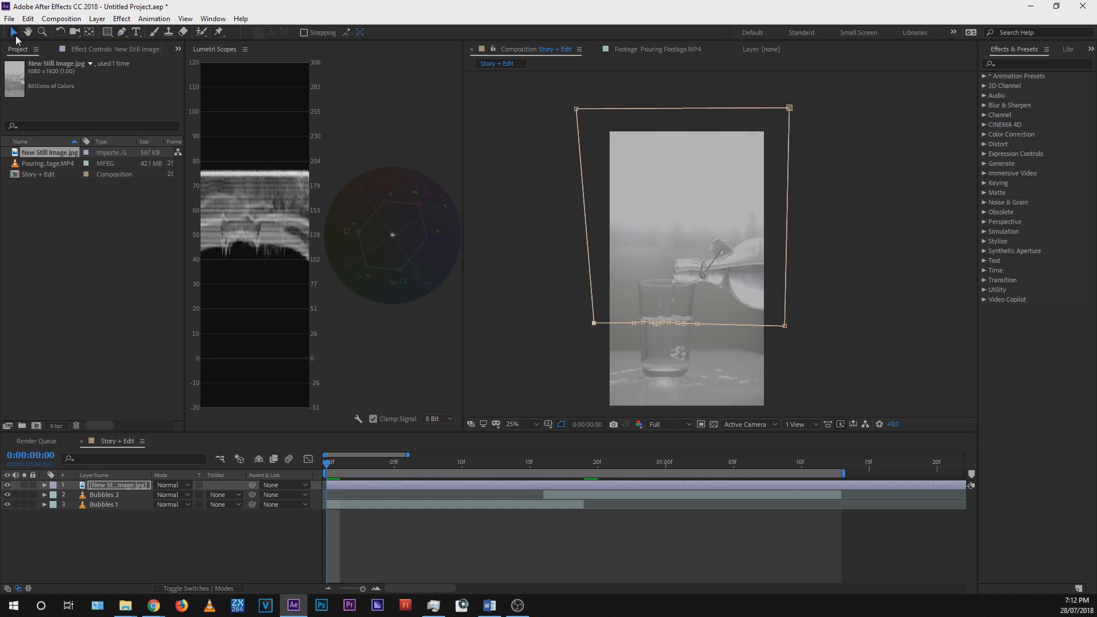
click(519, 269)
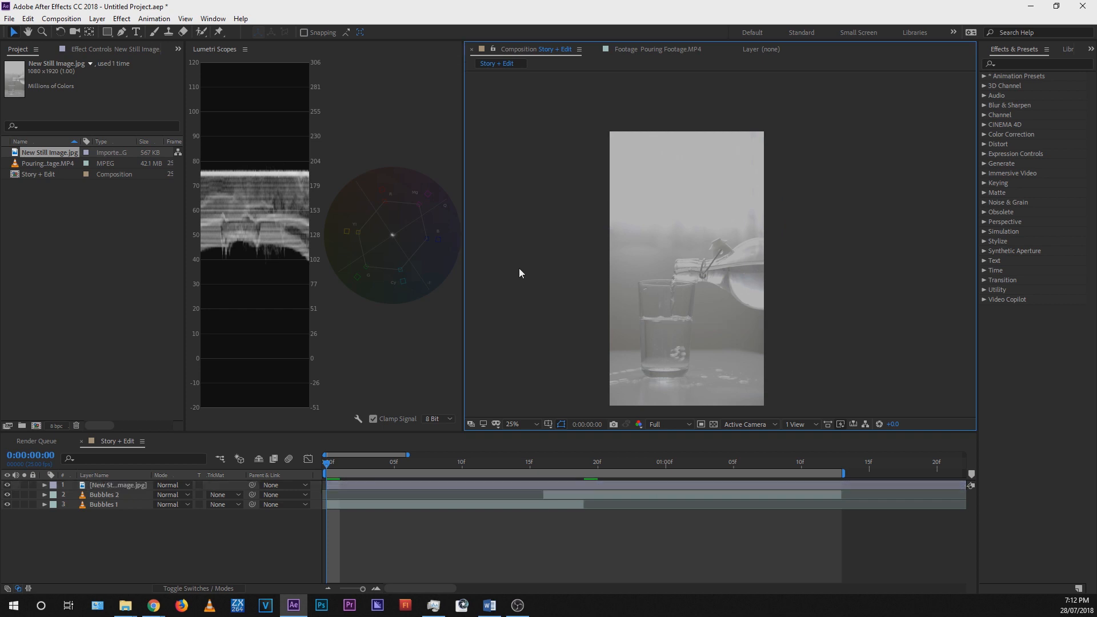
Step: Play the composition from the first frame to preview the bubbles moving beneath the masked still
click(329, 469)
key(space)
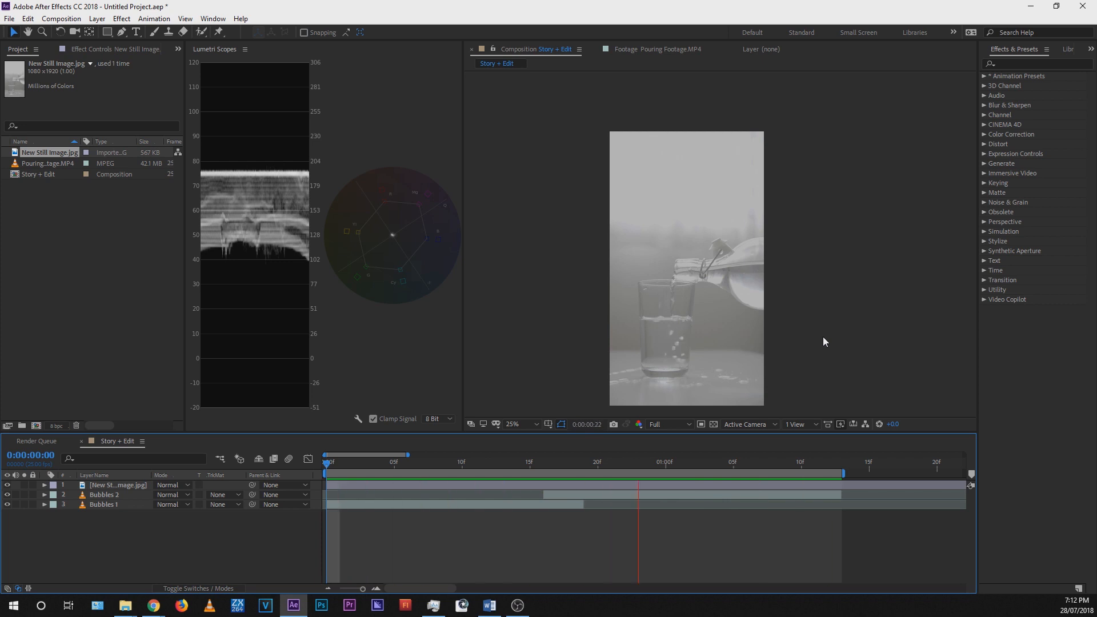
key(space)
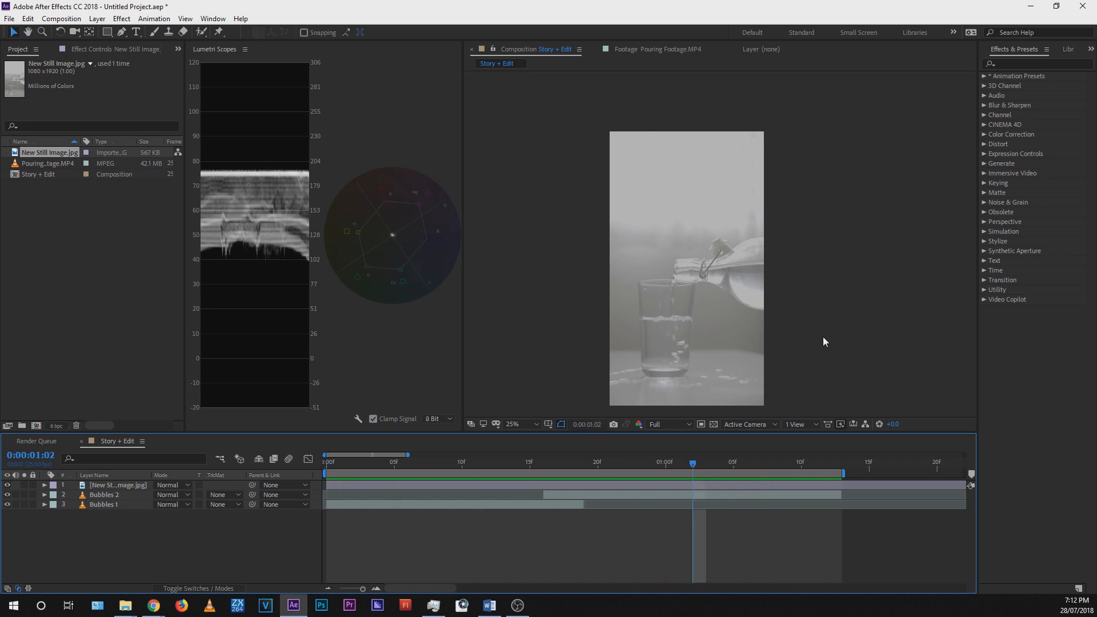
Step: Examine the glass and water surface up close while scrubbing back to 0:00:00:16
scroll(684, 324, up, 4)
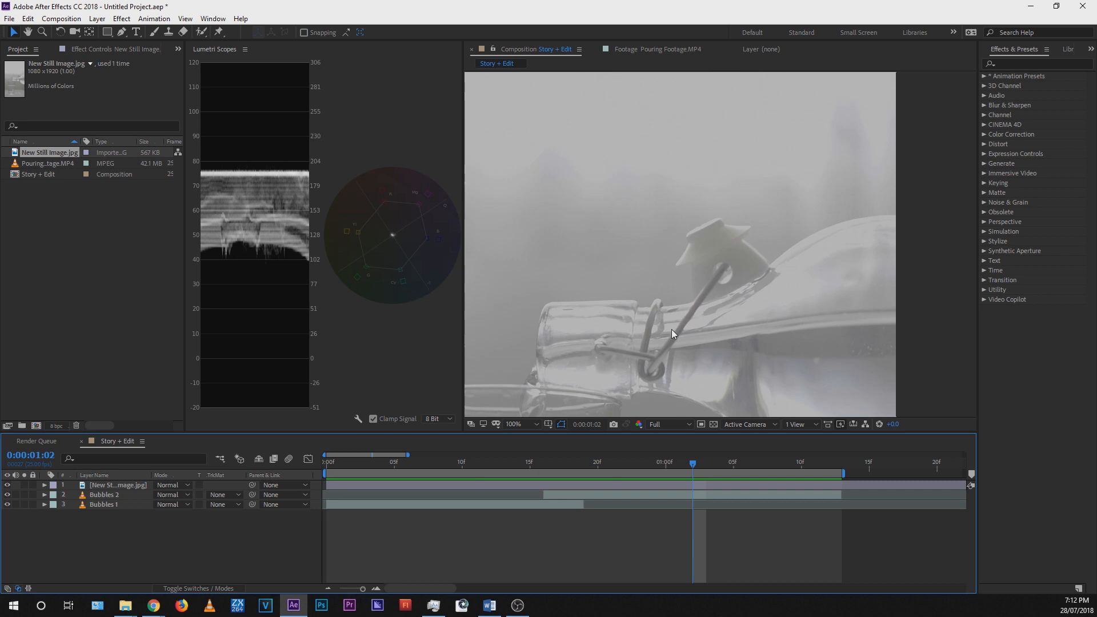
key(h)
drag(787, 94, 825, 78)
key(v)
mouse_move(547, 463)
mouse_down()
mouse_move(557, 467)
mouse_move(524, 467)
mouse_move(540, 470)
mouse_up()
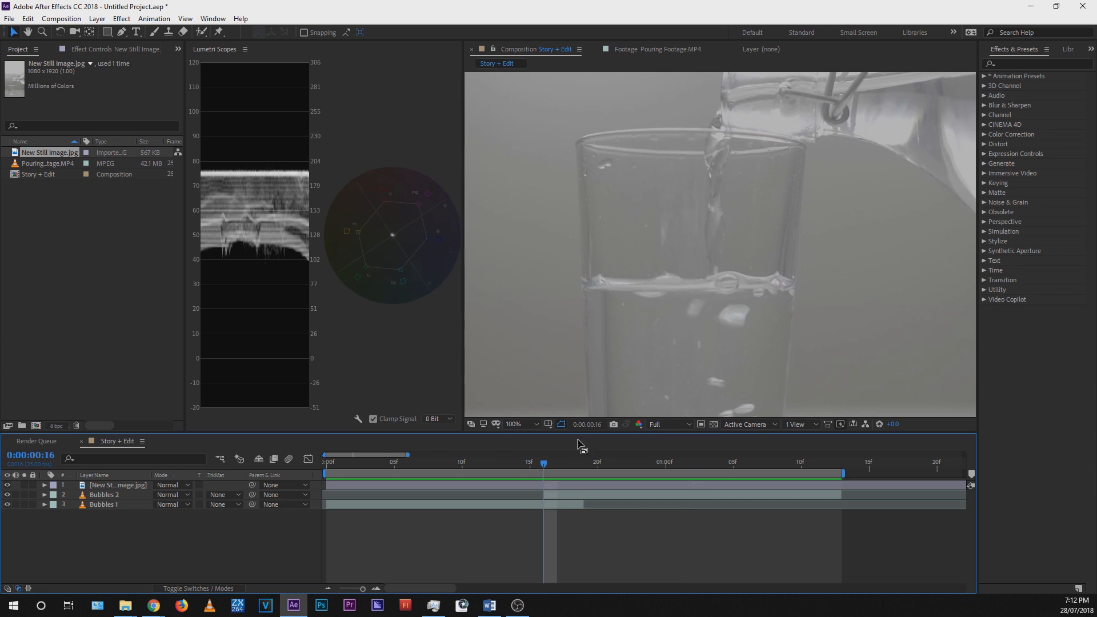
Step: Set the mask feather of the still image layer's Mask 1 to 38 pixels
click(542, 485)
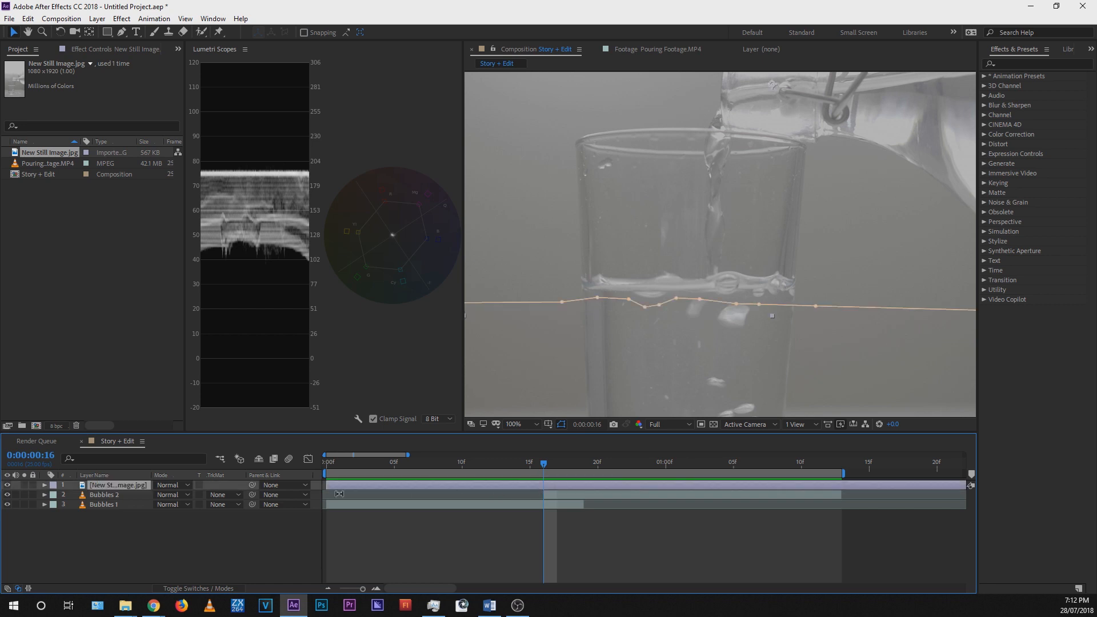
click(44, 485)
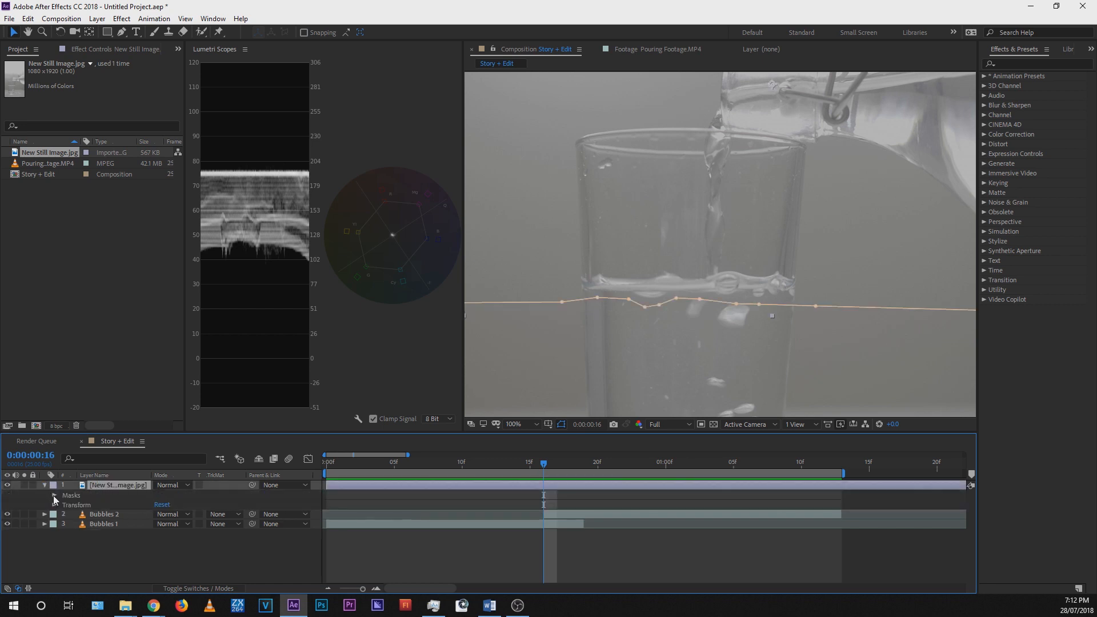
click(55, 495)
click(64, 504)
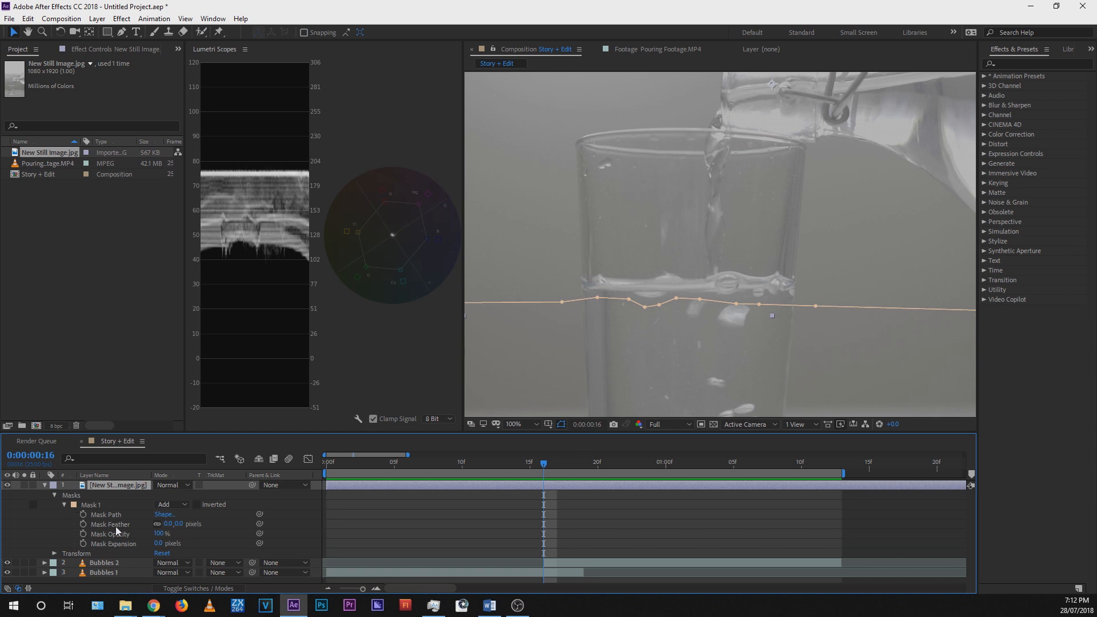
drag(171, 525, 199, 524)
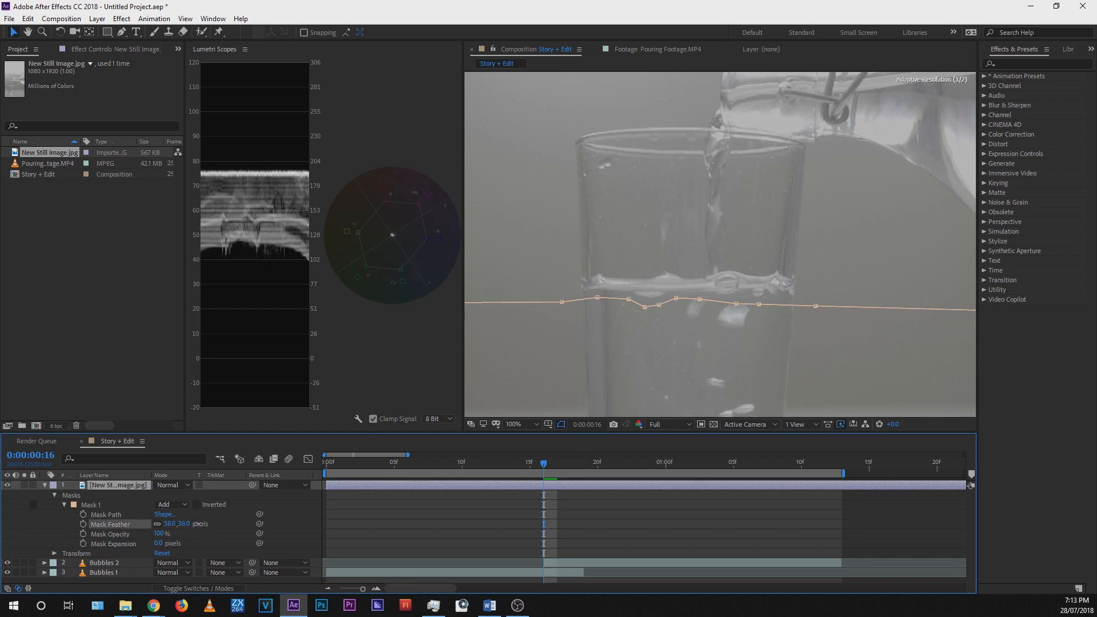
click(45, 486)
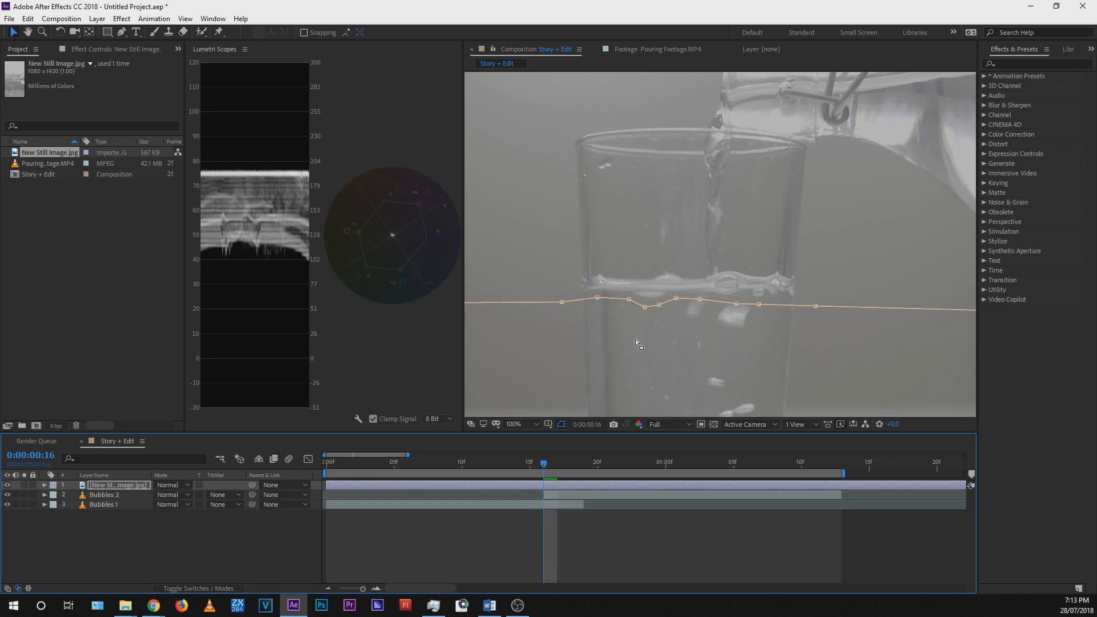
double_click(684, 348)
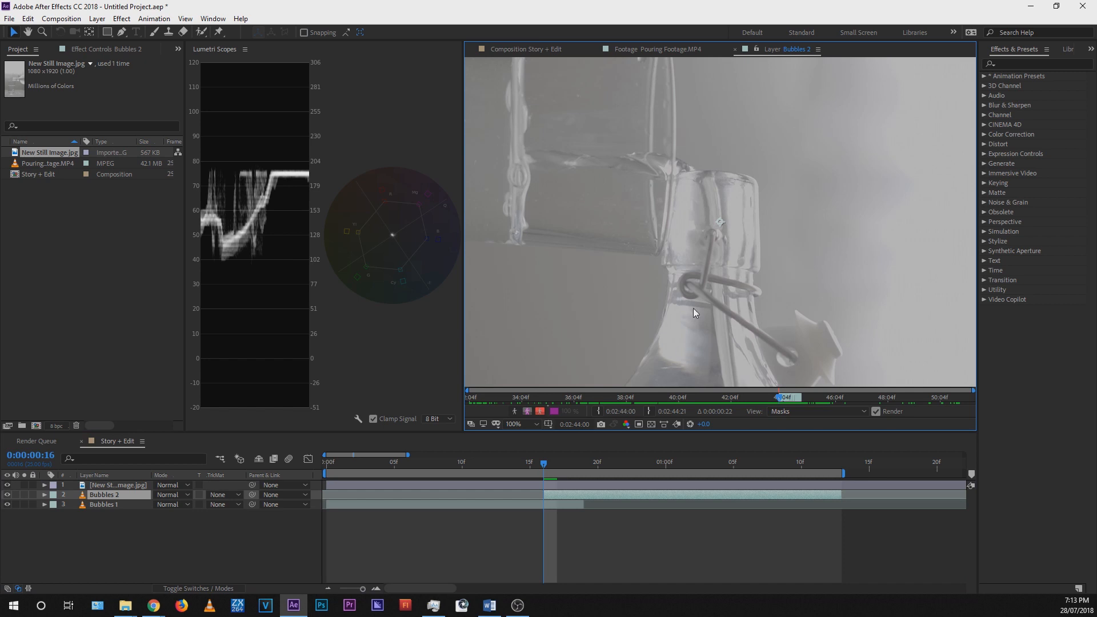
click(734, 50)
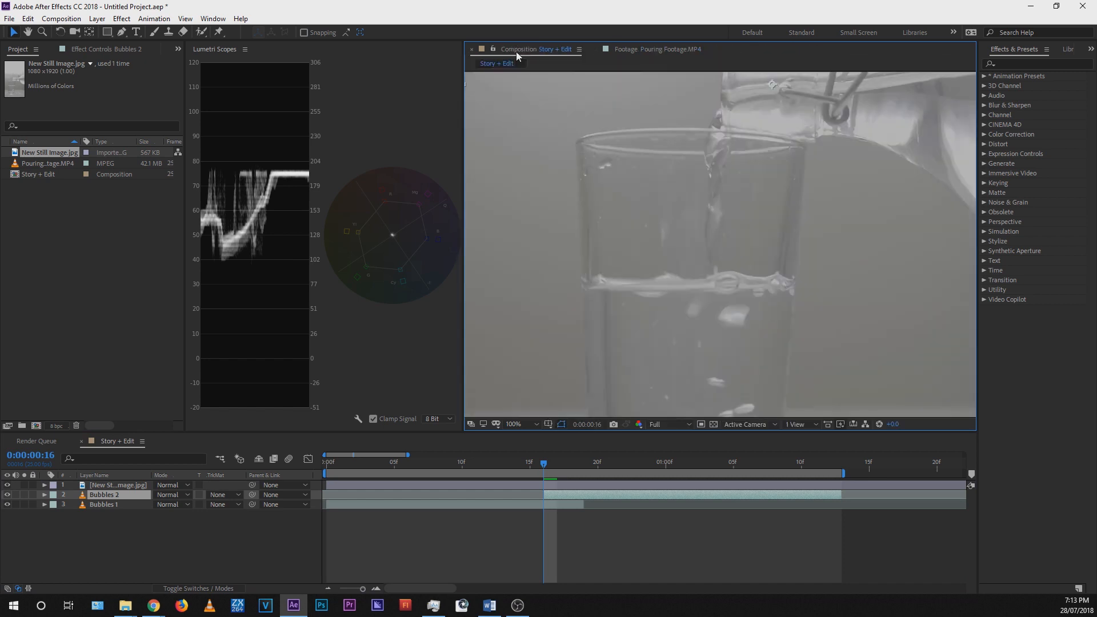
click(547, 486)
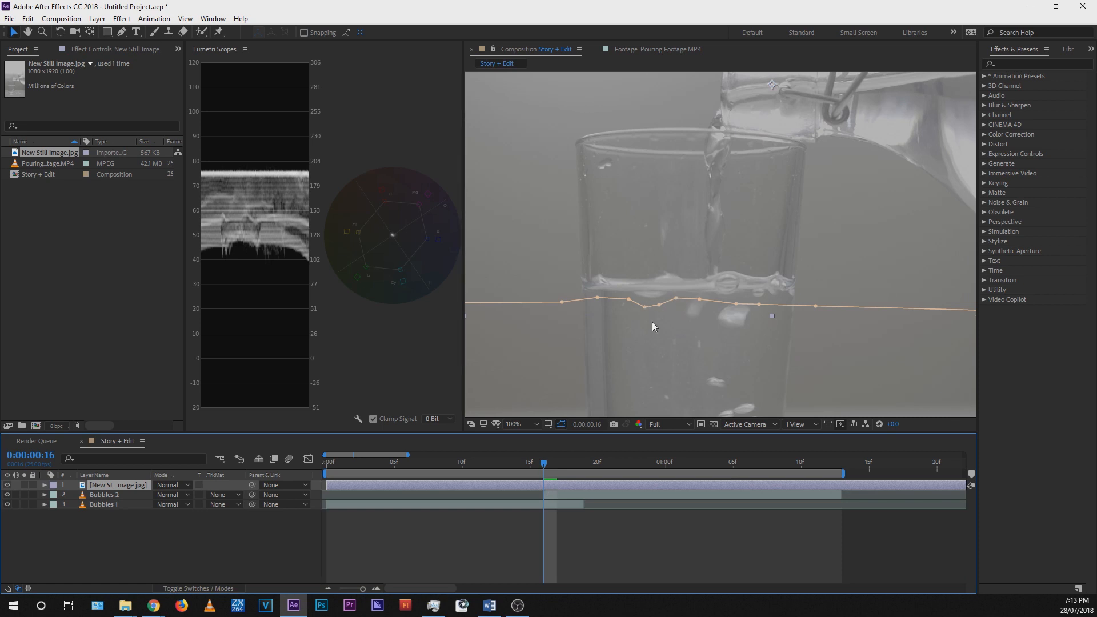
click(688, 325)
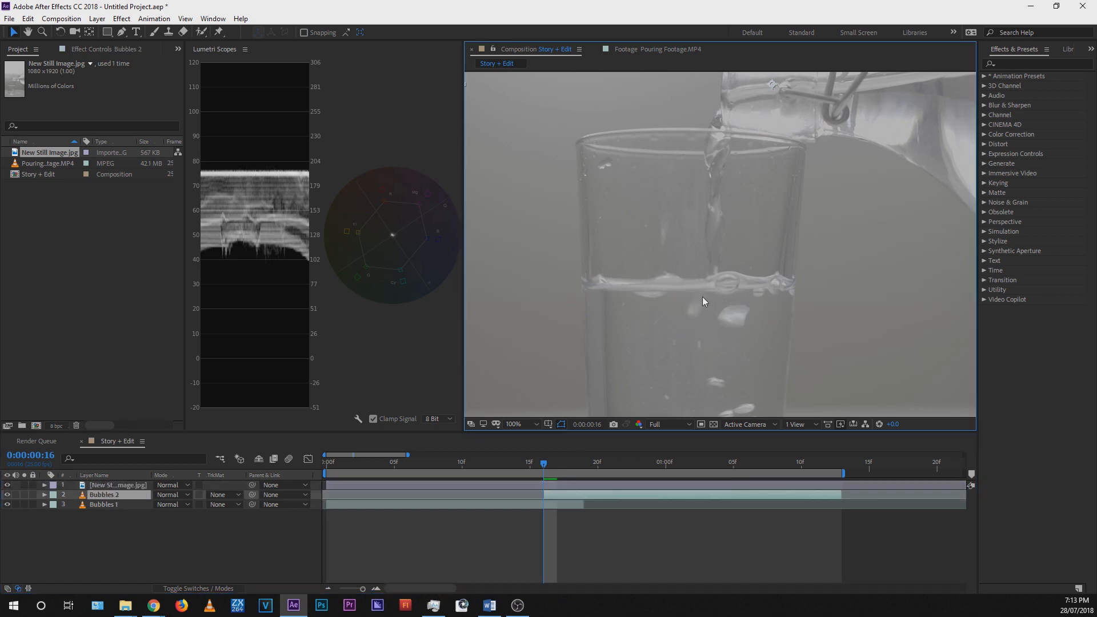
Step: Play the composition from the first frame to preview the bubbles beneath the feathered still image
drag(543, 463, 394, 440)
scroll(772, 272, down, 4)
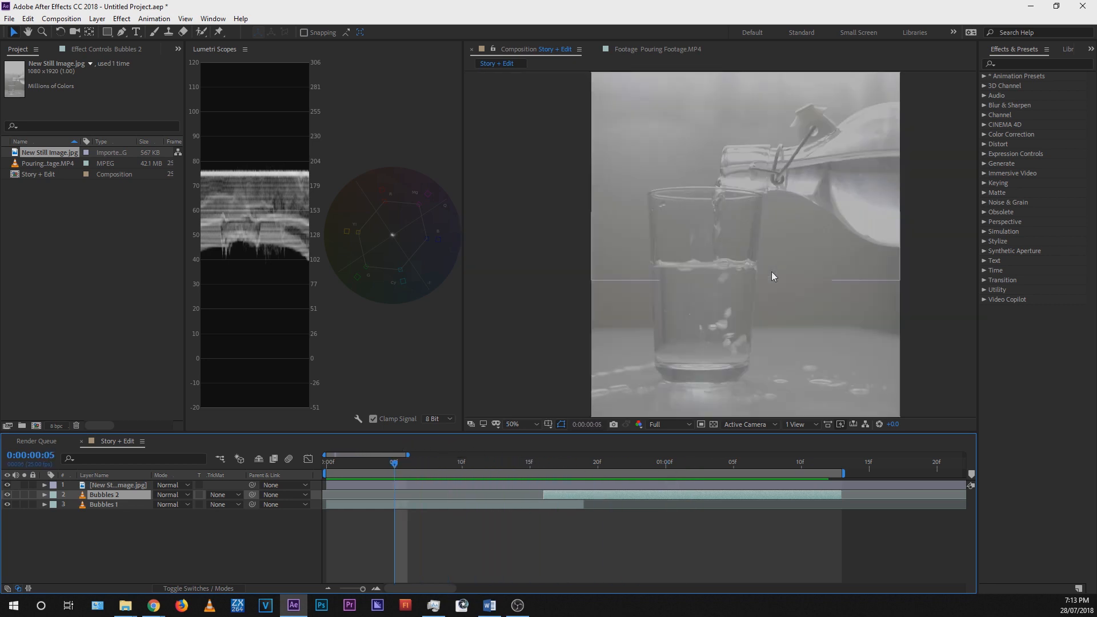
drag(391, 460, 318, 467)
key(space)
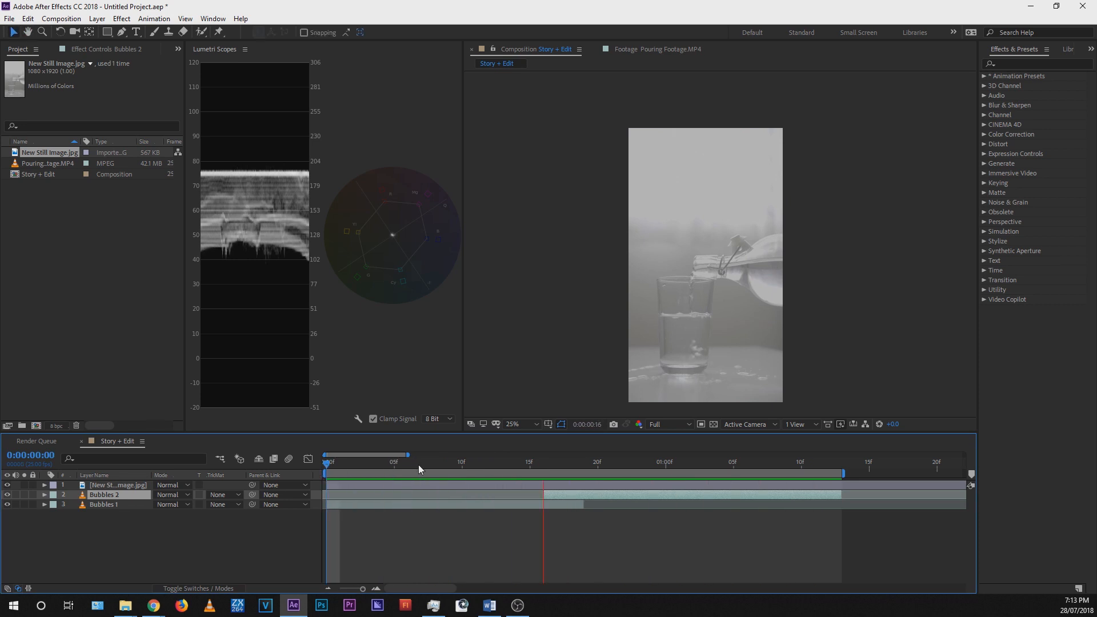
key(space)
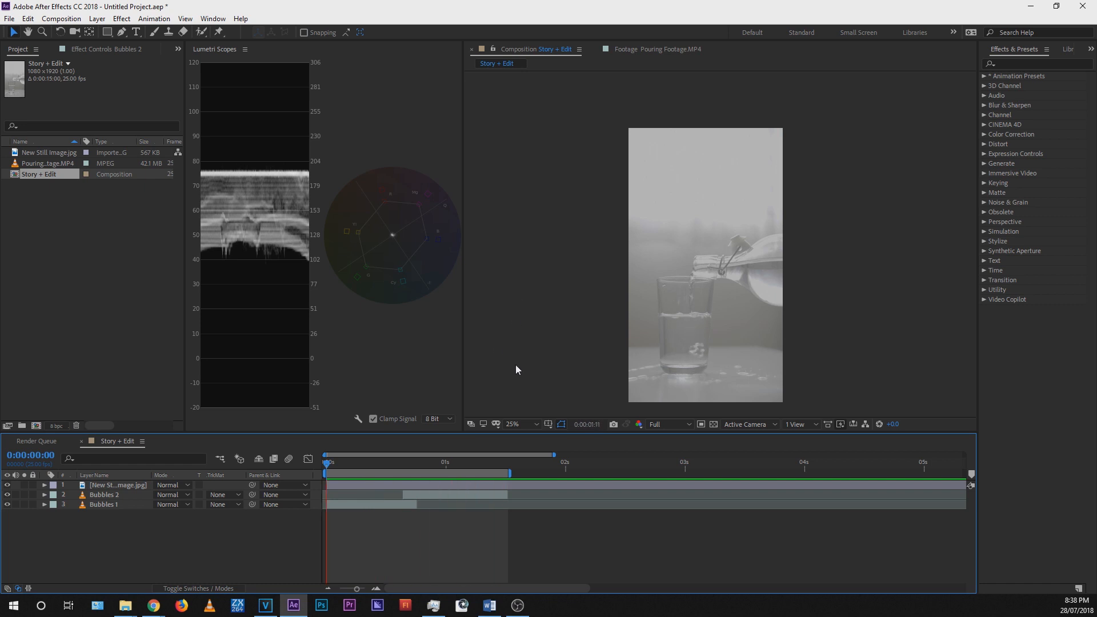
key(space)
Step: Extend the end of the work area to the full 15 seconds of the composition
drag(357, 588, 340, 589)
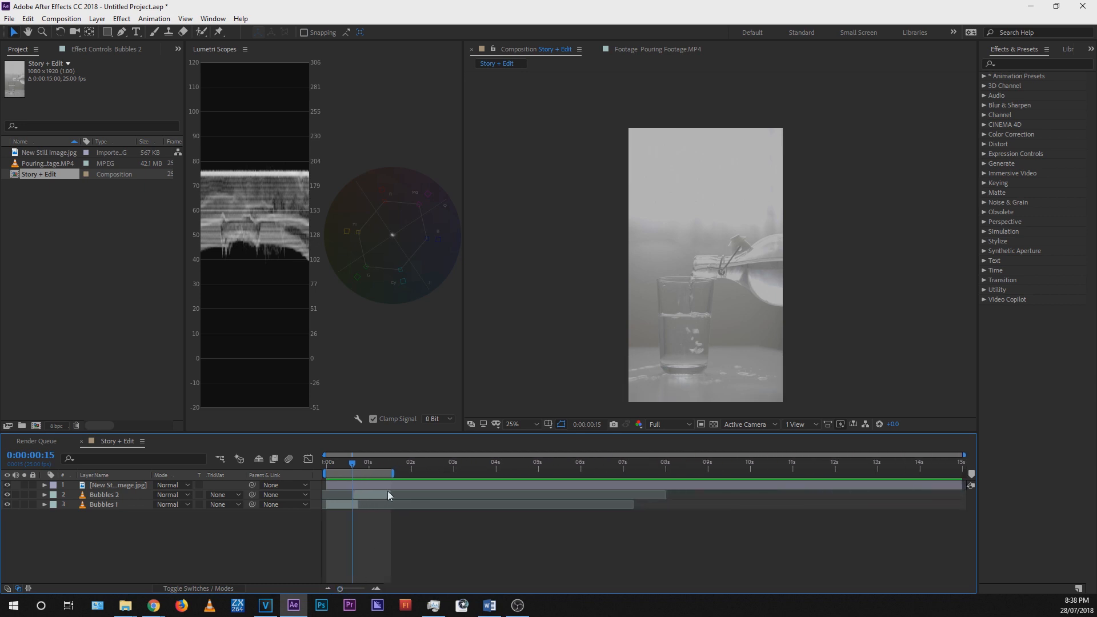
drag(390, 464, 986, 474)
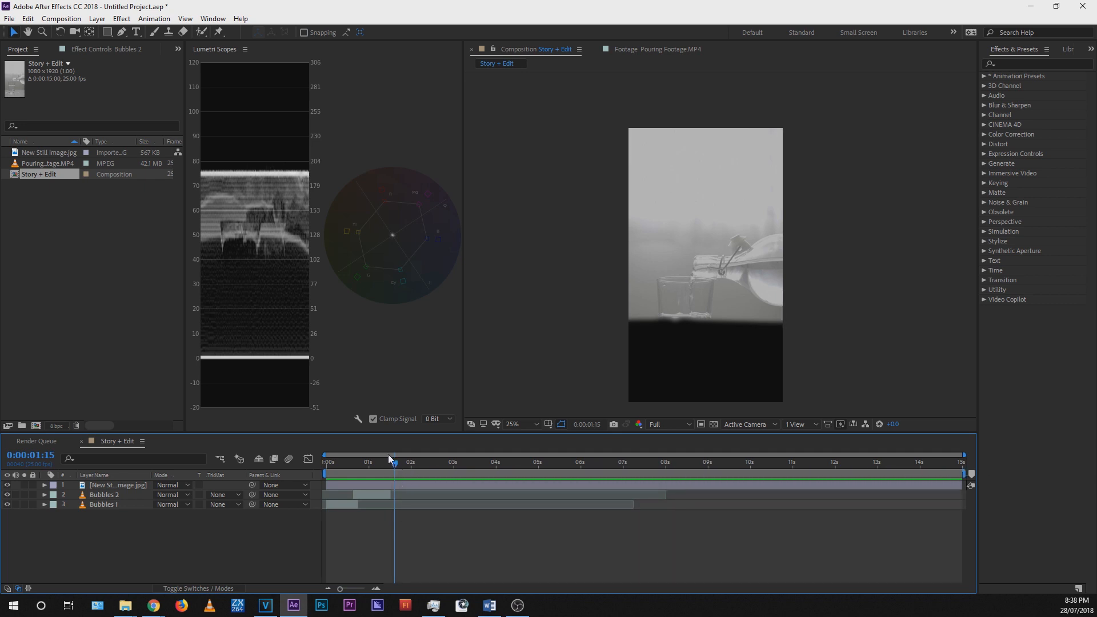
click(375, 464)
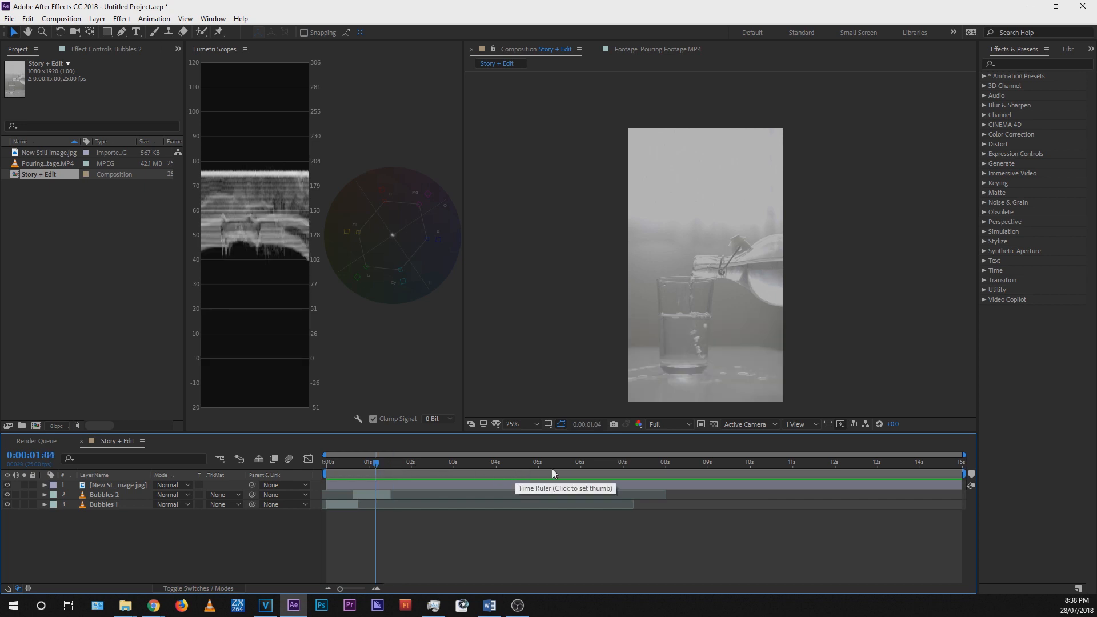
Step: Duplicate the Bubbles 2 layer and shift the copy along the timeline so its fade-in finishes where Bubbles 2 ends
click(365, 495)
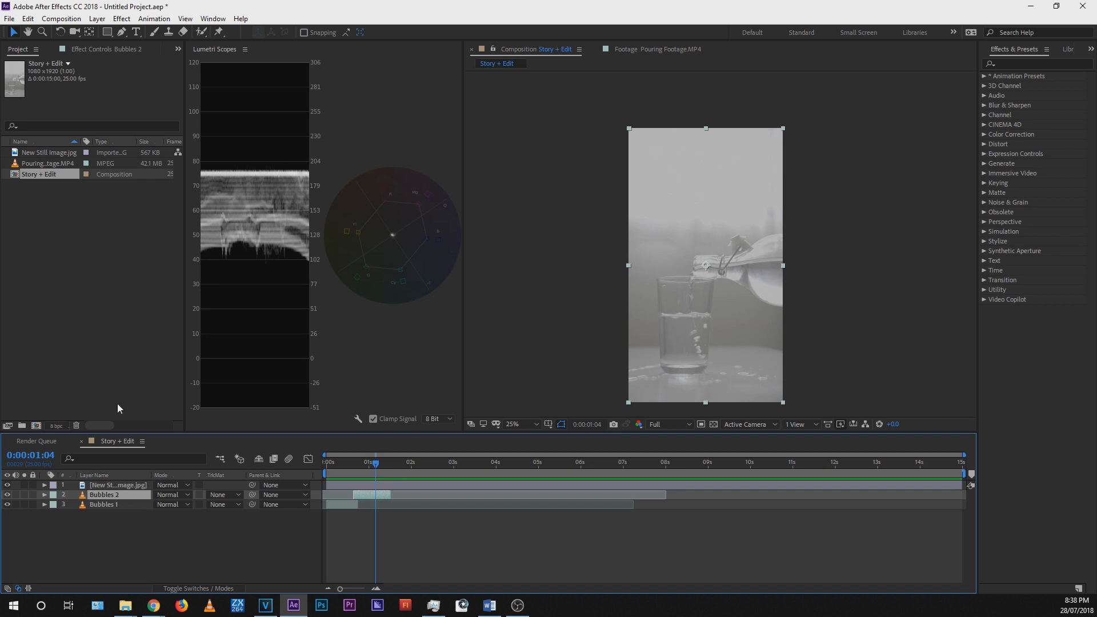
click(28, 19)
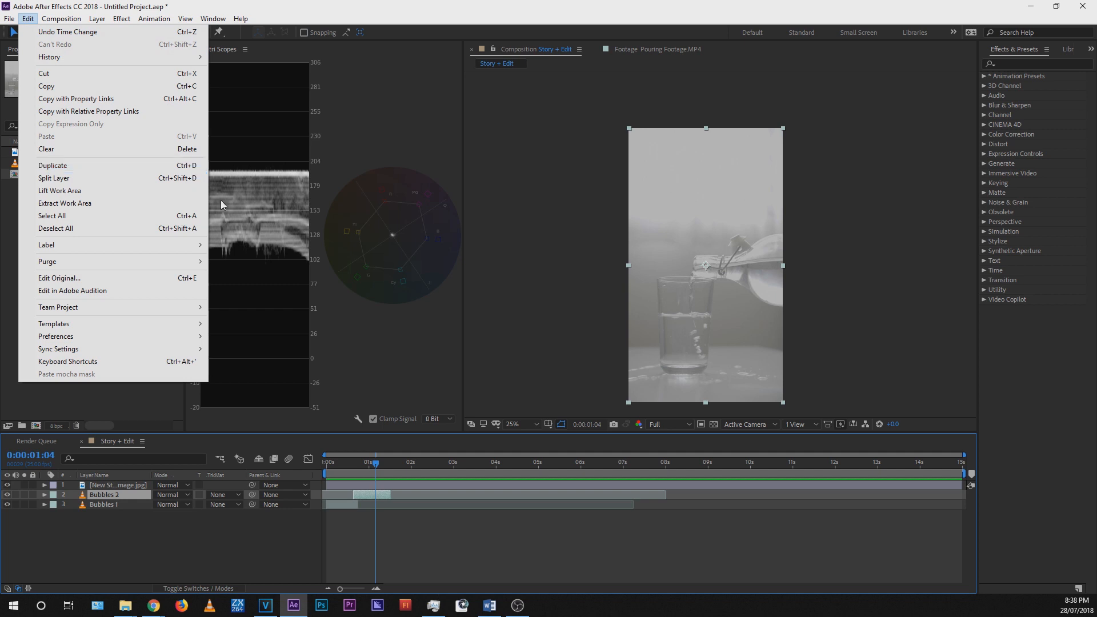
click(379, 498)
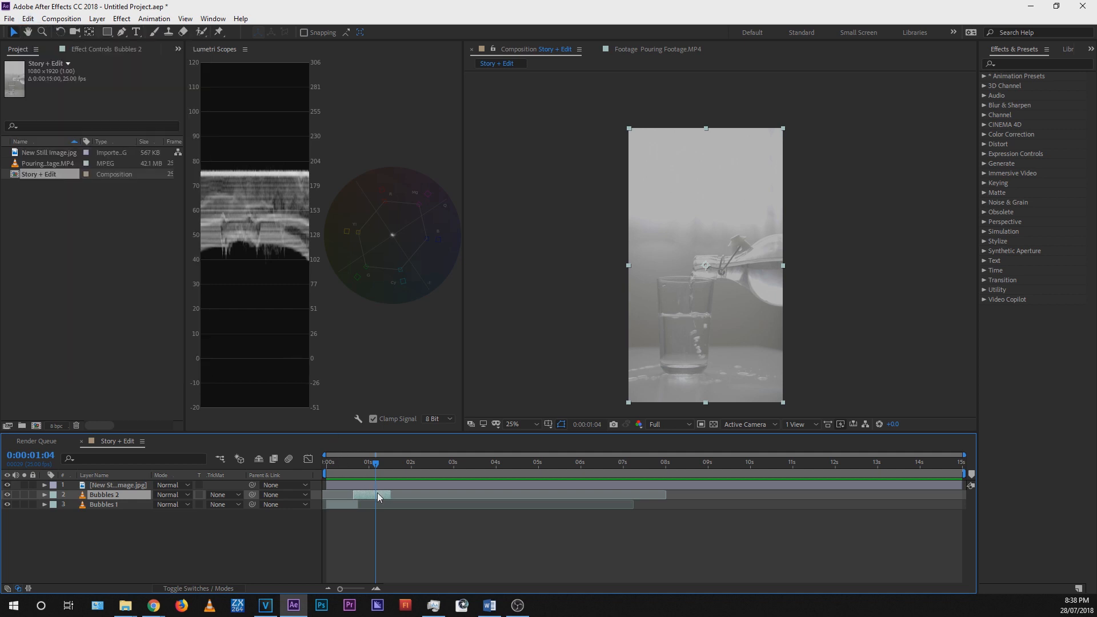
drag(340, 588, 356, 587)
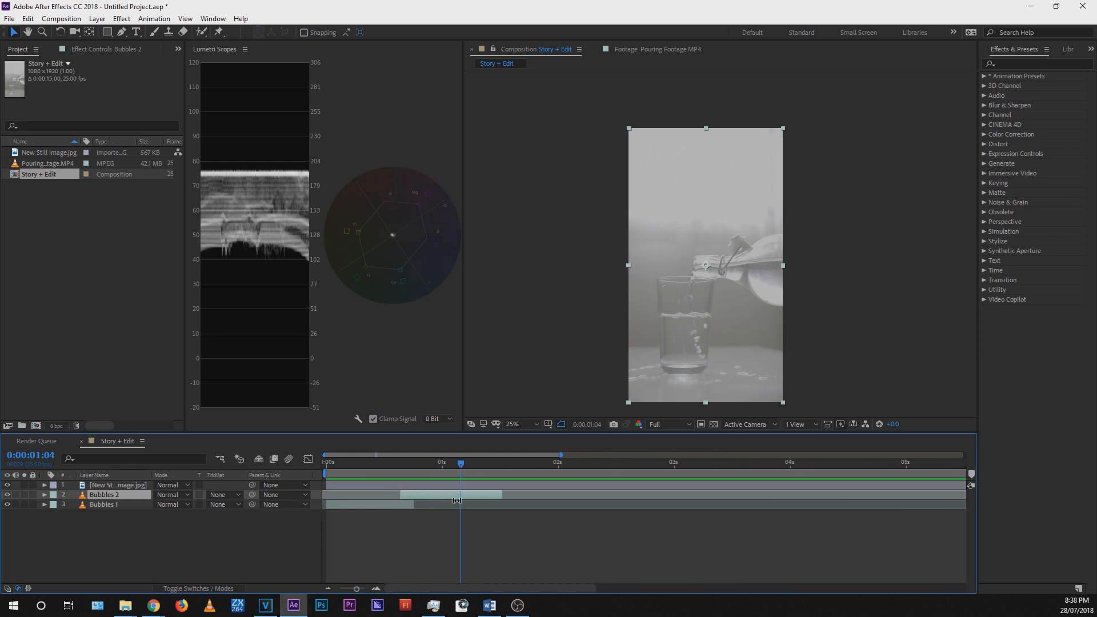
key(ctrl+d)
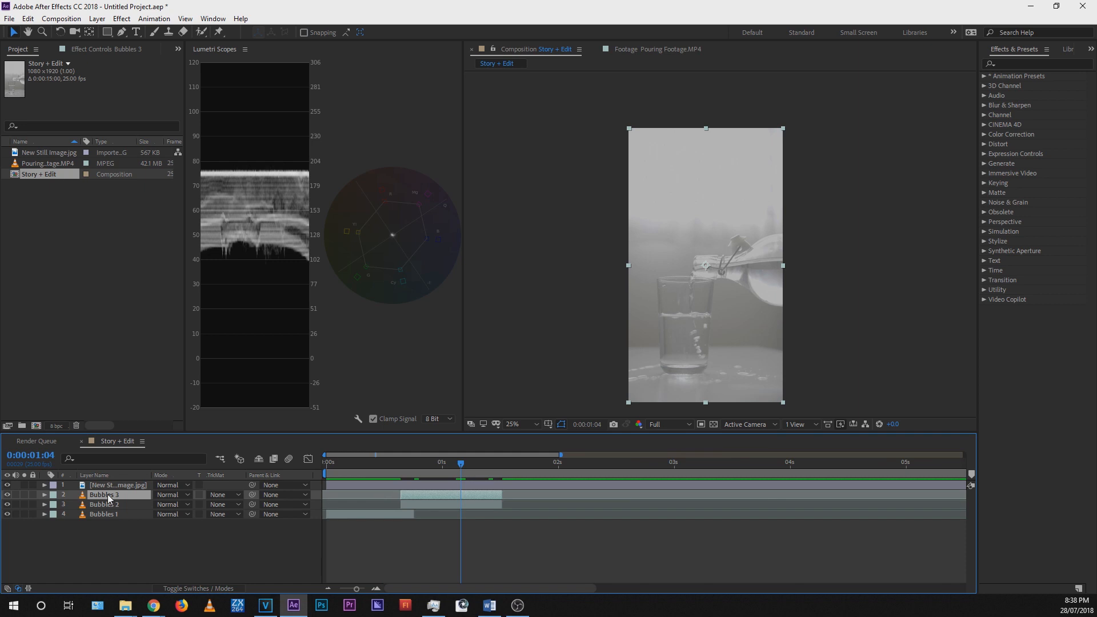
click(44, 495)
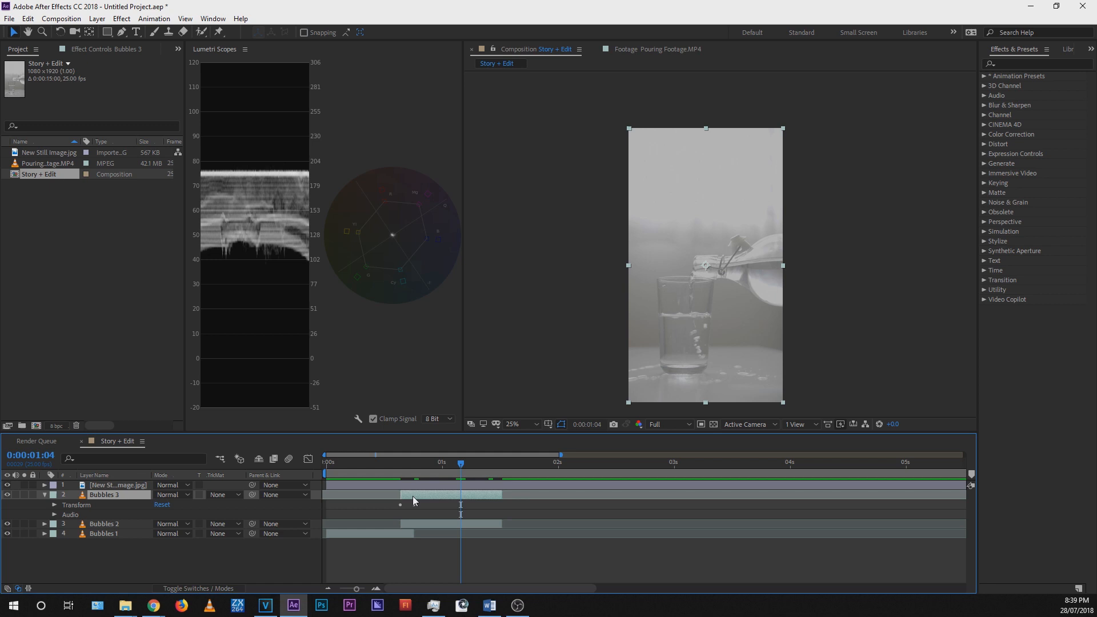
drag(437, 496, 505, 497)
click(503, 500)
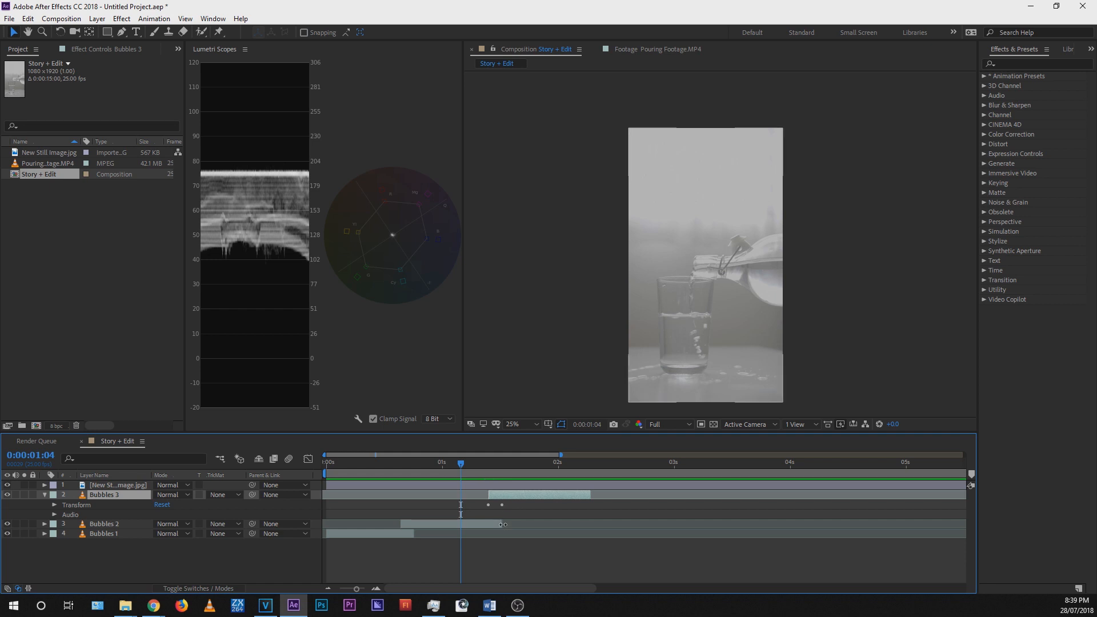
click(503, 524)
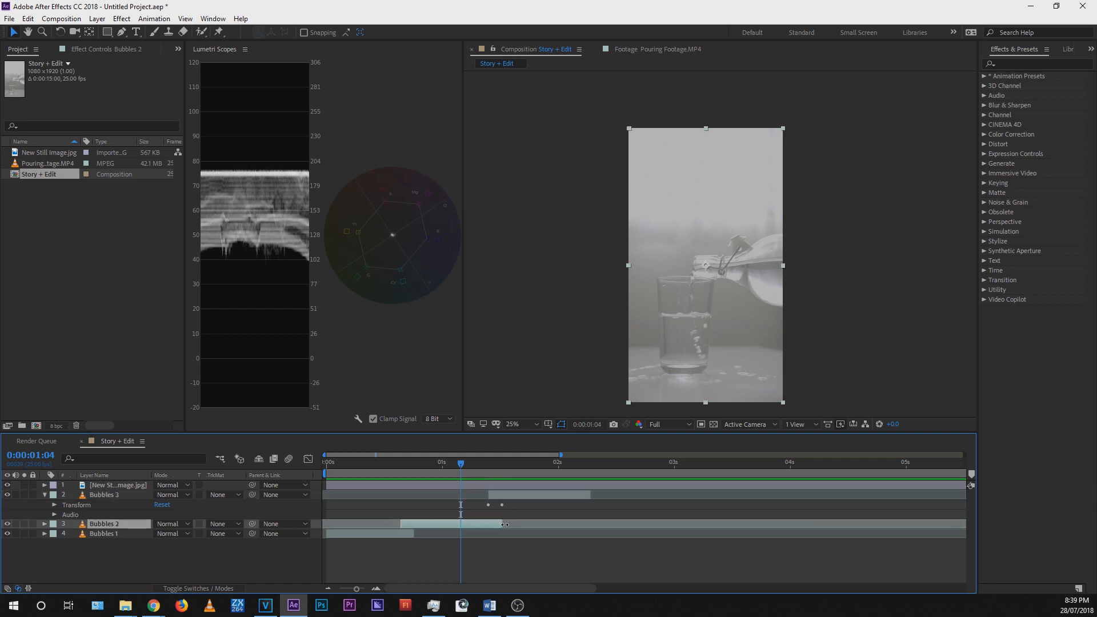
Step: Duplicate the Bubbles 3 layer and shift the copy so its fade-in finishes at the end of Bubbles 3, at 0:00:02:07
click(538, 494)
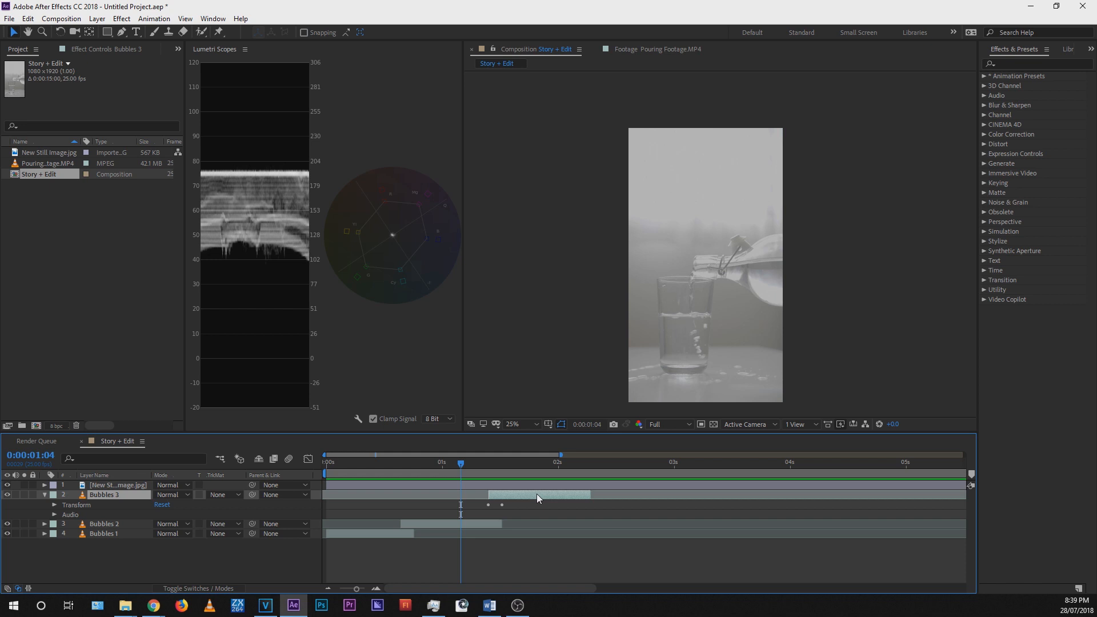
key(ctrl+d)
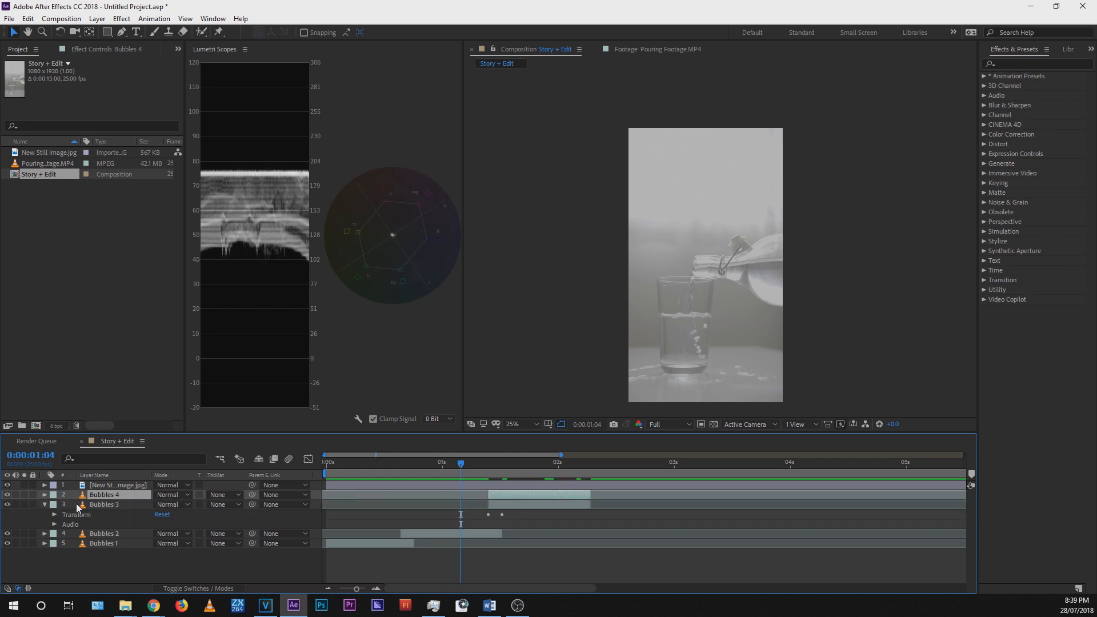
click(45, 495)
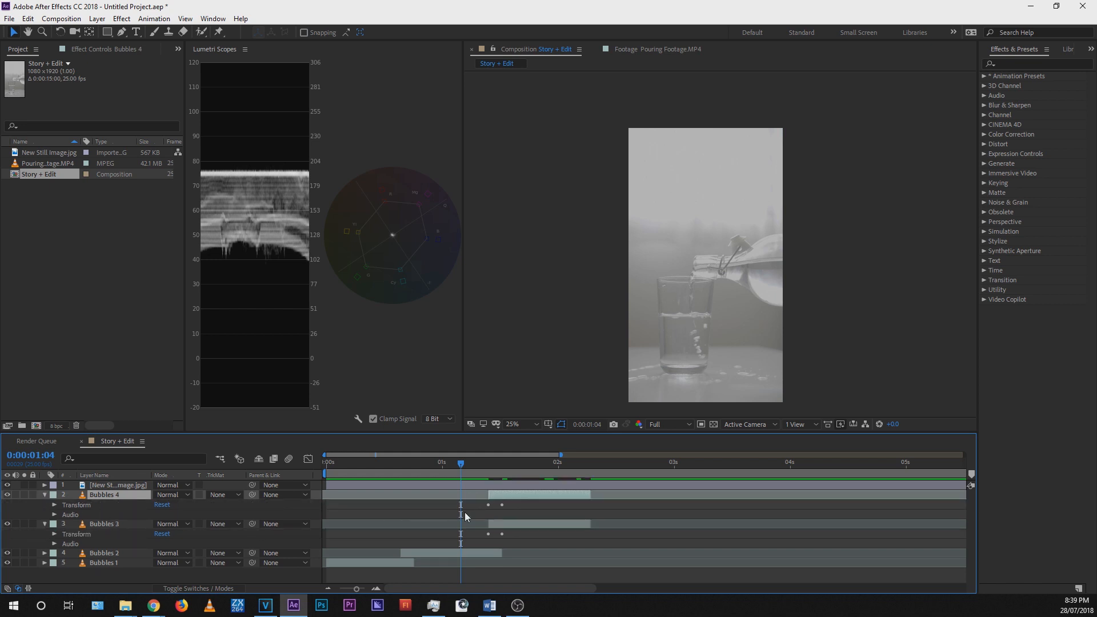
drag(505, 496, 595, 502)
click(593, 474)
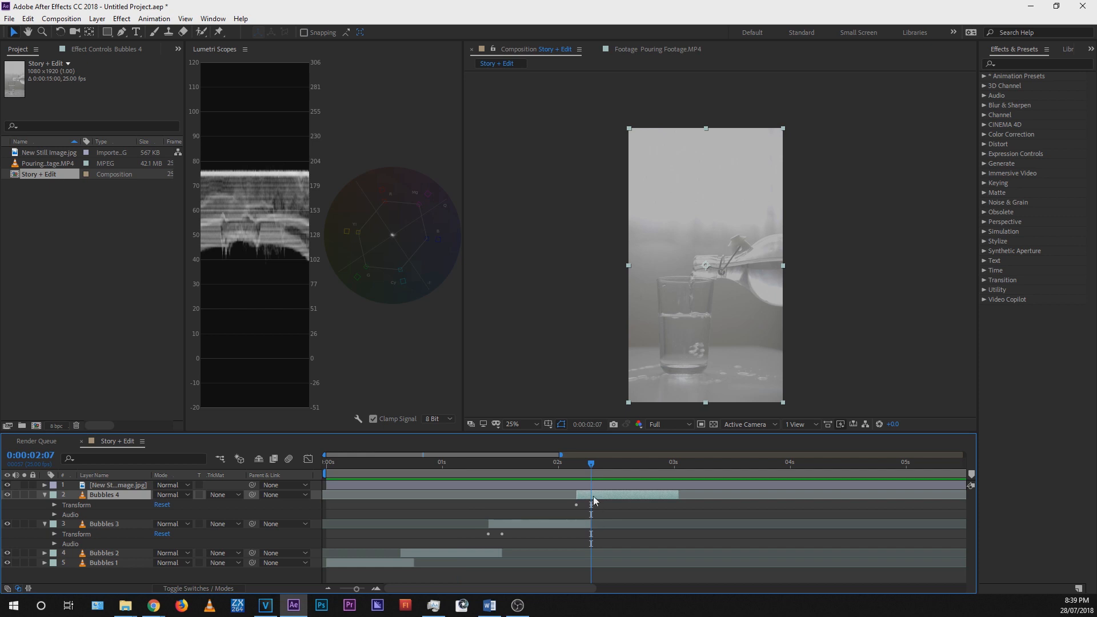
Step: Duplicate the Bubbles 4 layer and shift the copy so its fade-in finishes at the end of Bubbles 4, at 0:00:03:01
key(ctrl+d)
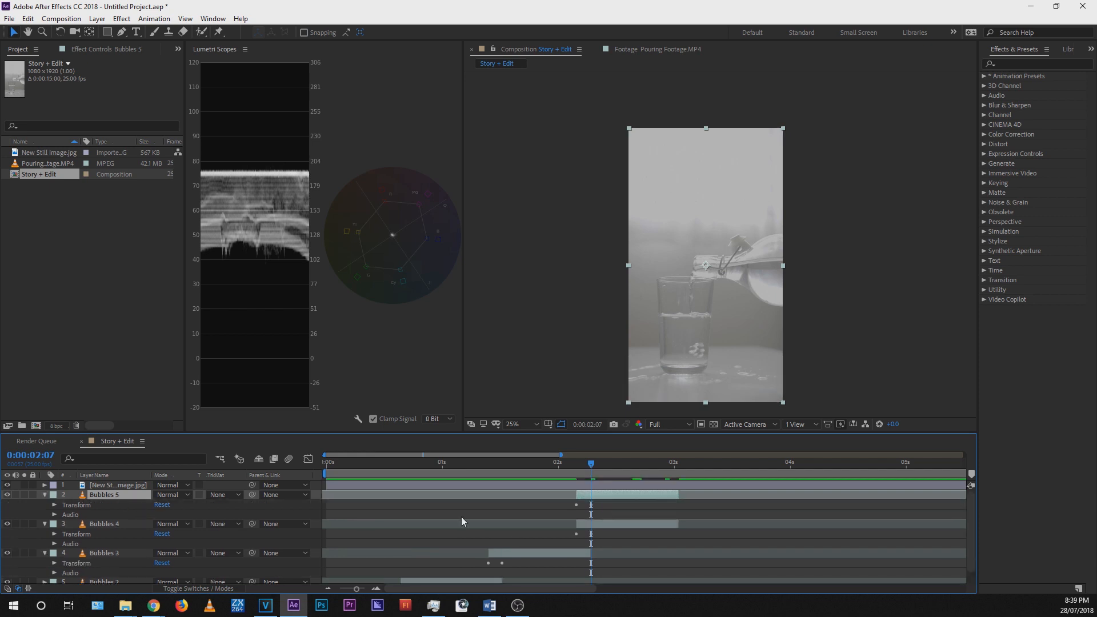
drag(593, 495, 681, 491)
click(683, 463)
click(679, 463)
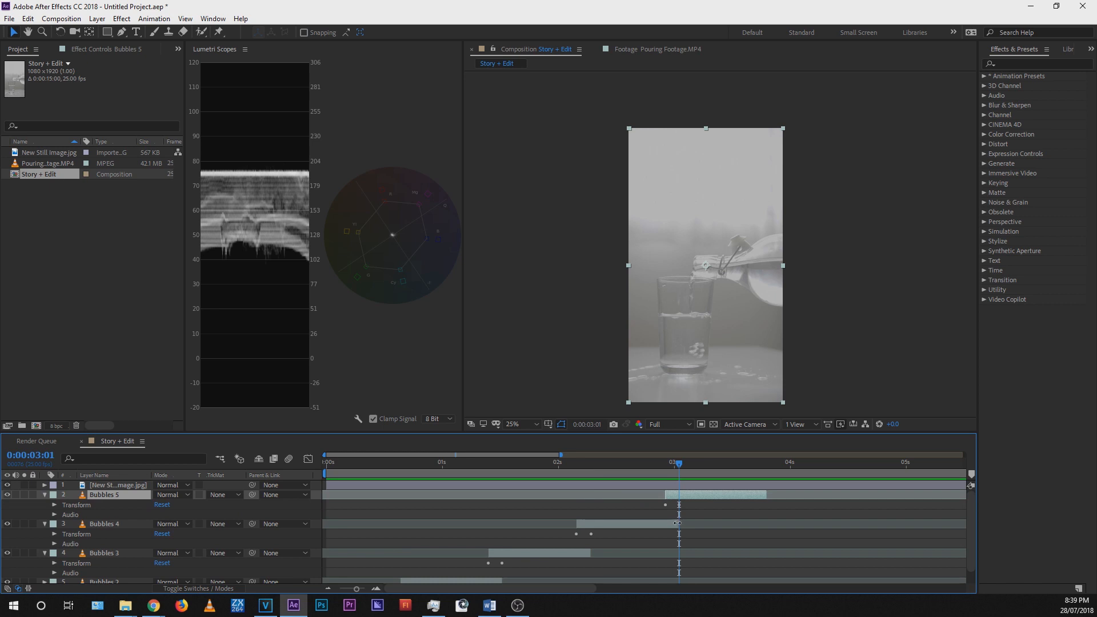
Step: Duplicate the Bubbles 5 layer and shift the copy so its fade-in finishes at the end of Bubbles 5, at 0:00:03:20
key(ctrl+d)
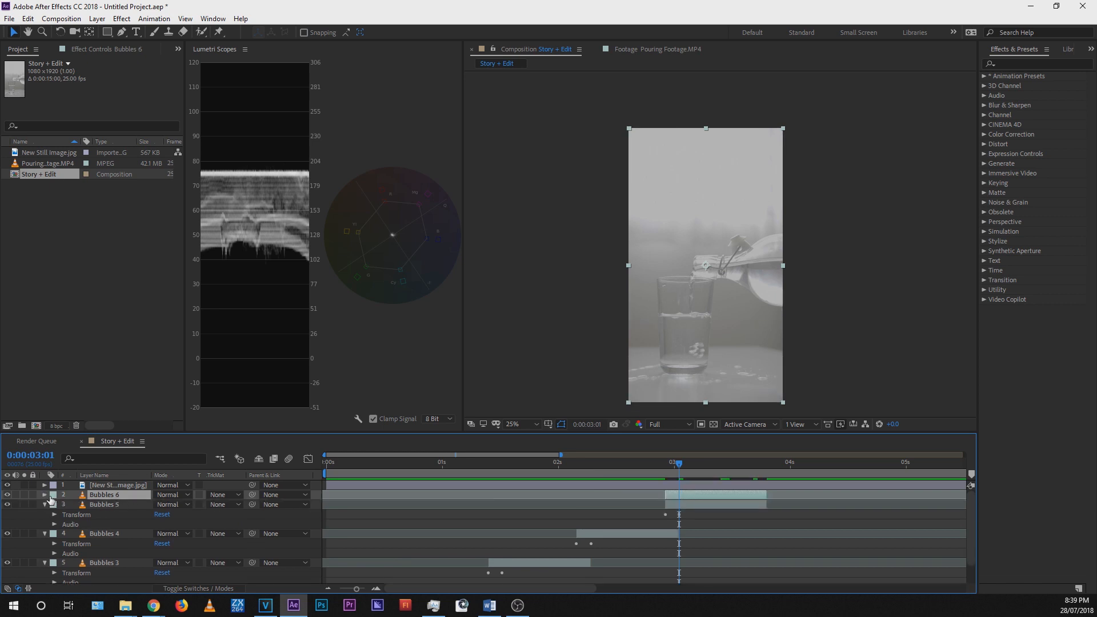
click(44, 495)
drag(682, 495, 770, 495)
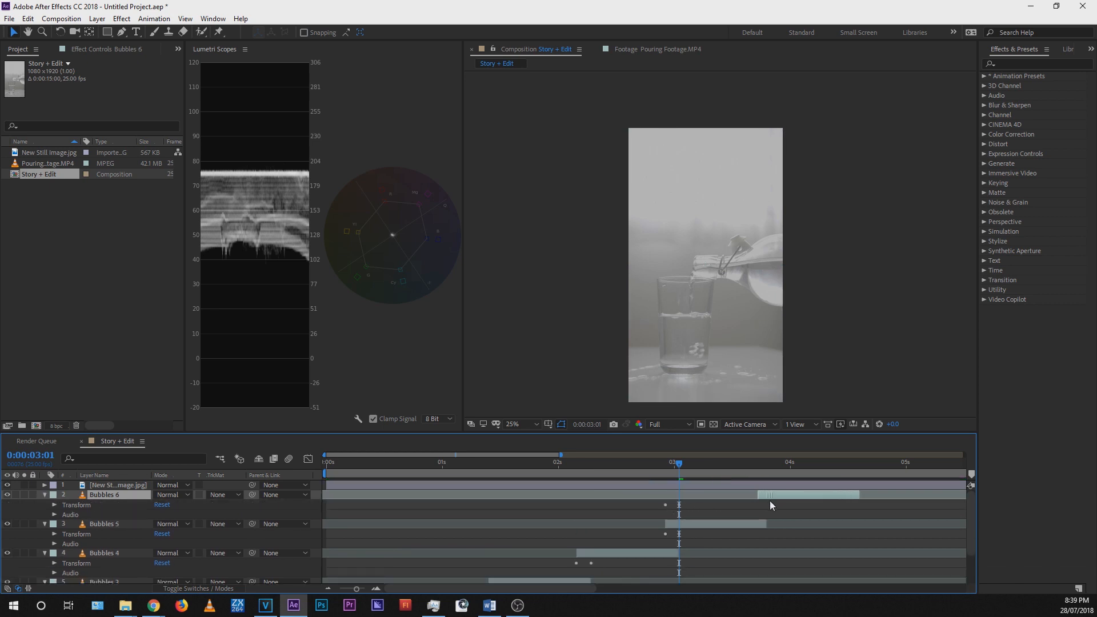
click(766, 468)
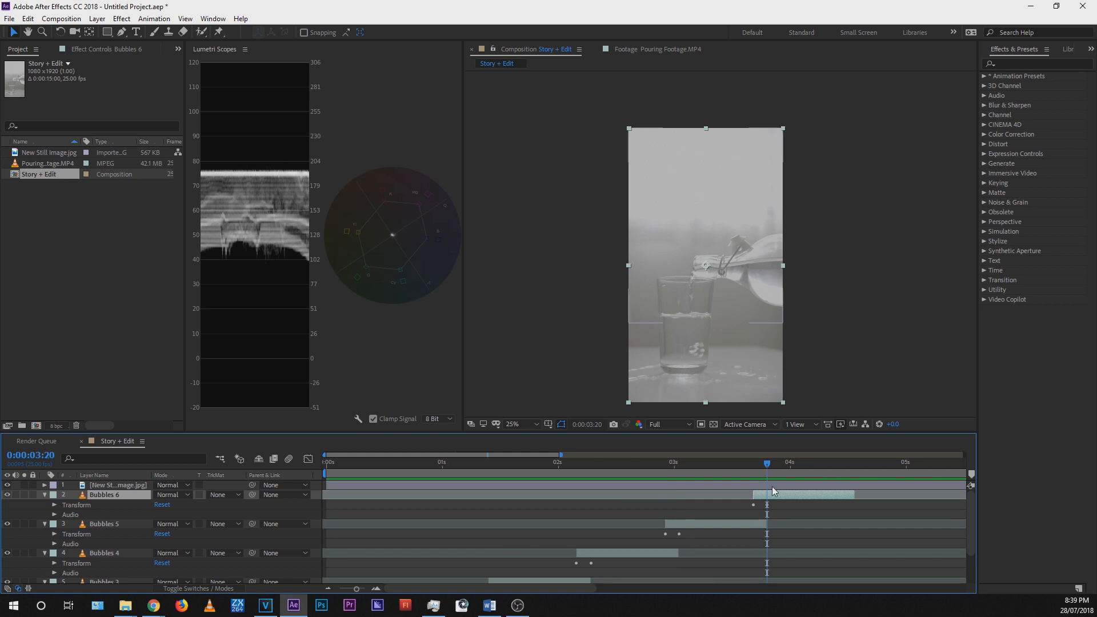
Step: Duplicate the Bubbles 6 layer and shift the copy so its fade-in finishes at the end of Bubbles 6, at 0:00:04:14
key(ctrl+d)
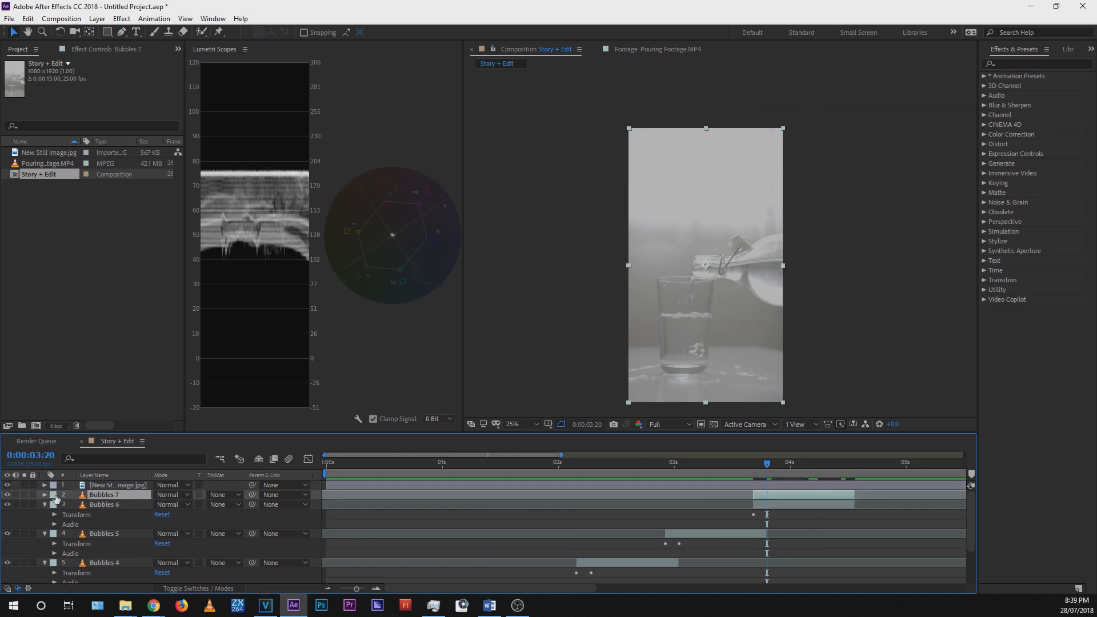
click(45, 495)
drag(788, 495, 874, 500)
click(855, 467)
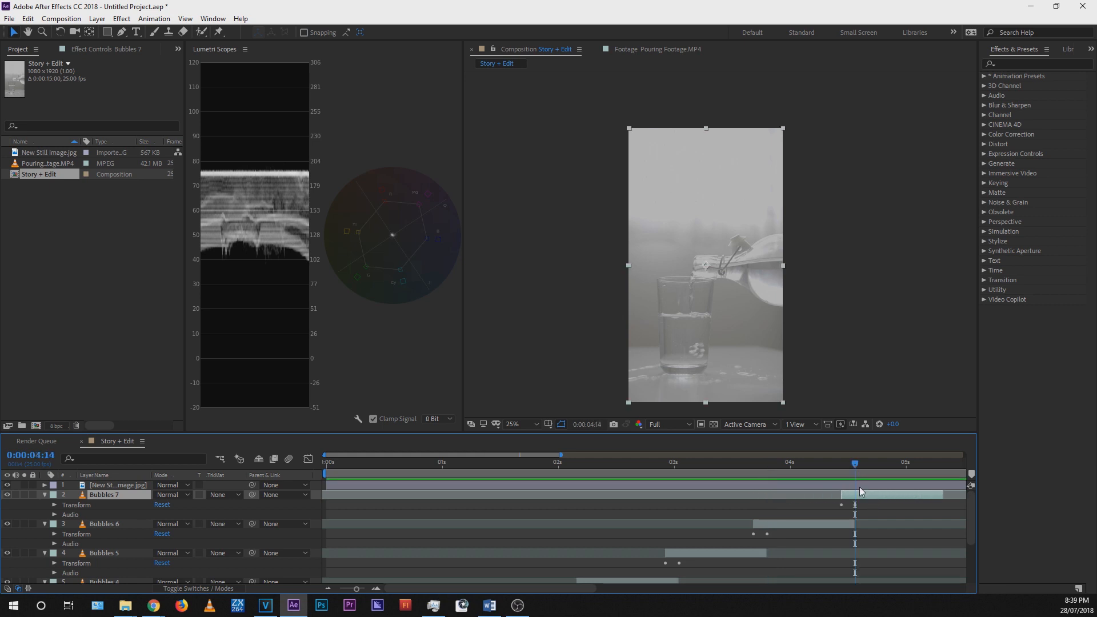
Step: Collapse the expanded properties of Bubbles 7, 6, 5, 4 and 3 in the timeline
click(44, 494)
click(46, 505)
click(46, 515)
click(45, 524)
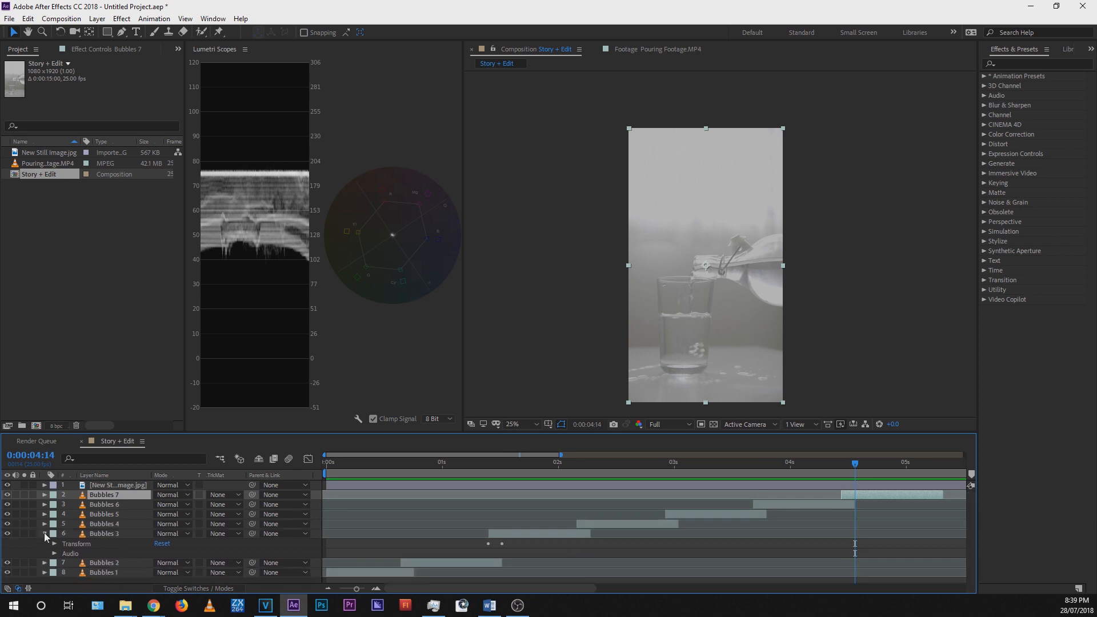
click(46, 534)
Step: Move the playhead to the first empty frame after Bubbles 7, at 0:00:05:08, to find where the sequence ends
drag(356, 589, 340, 591)
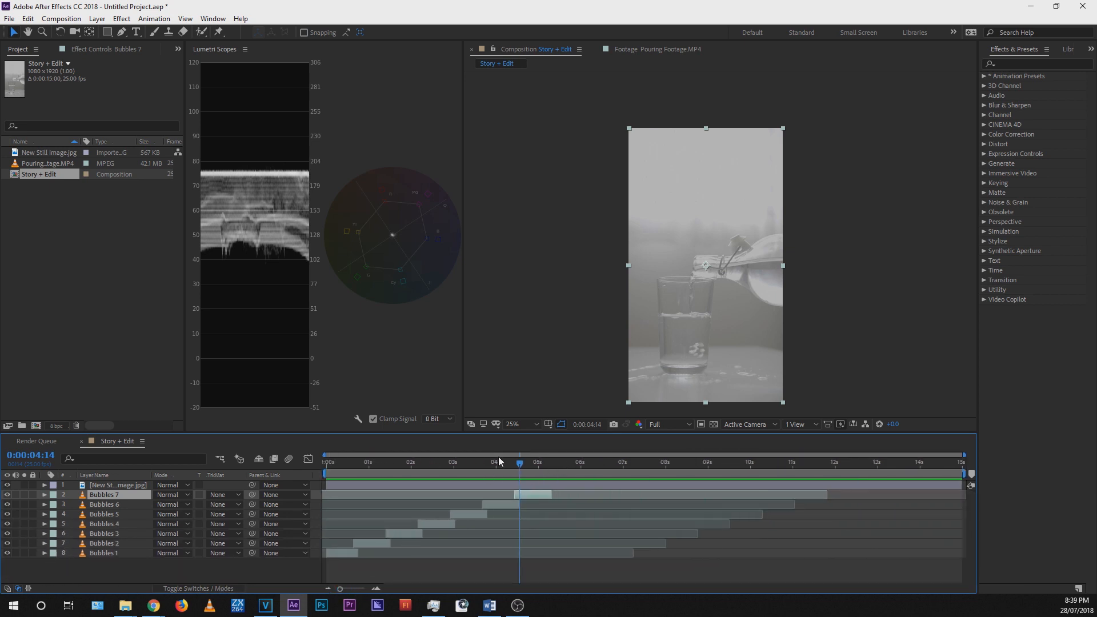
click(548, 462)
mouse_move(550, 464)
mouse_down()
mouse_move(958, 464)
mouse_move(550, 463)
mouse_up()
click(575, 484)
drag(342, 589, 358, 589)
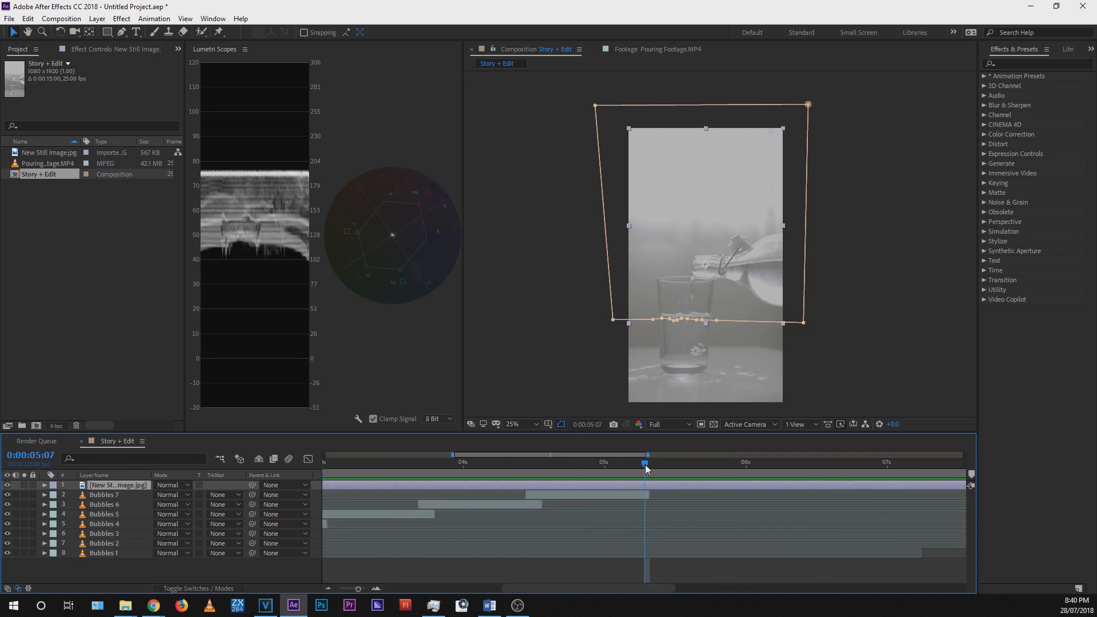
drag(645, 467, 651, 467)
click(648, 497)
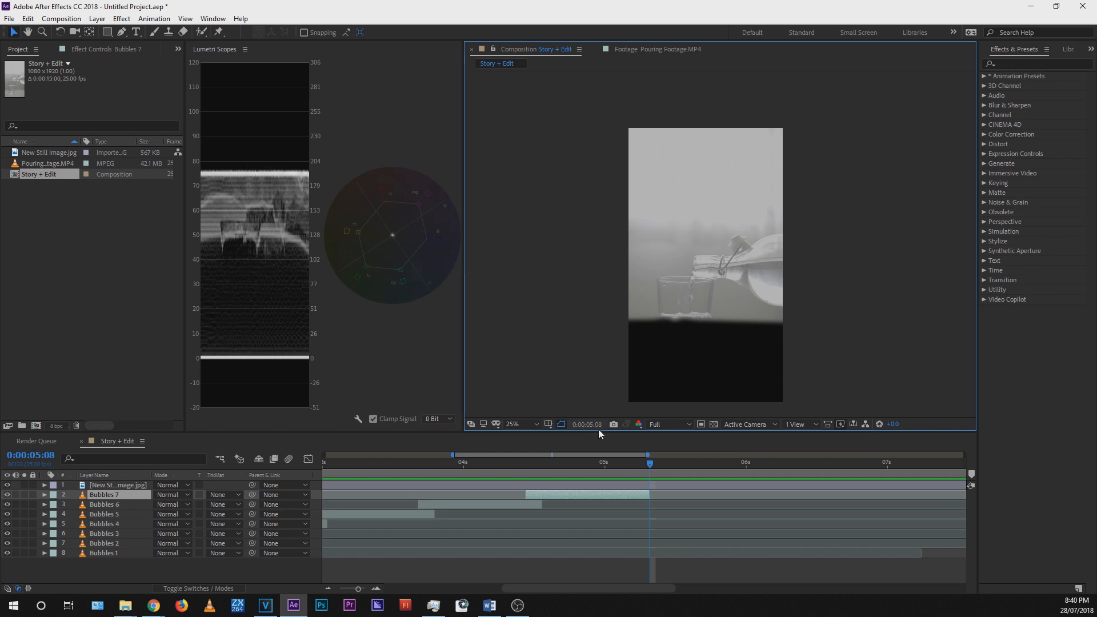
Step: Shorten the Story + Edit composition by setting its duration to 0:00:05:08
right_click(42, 176)
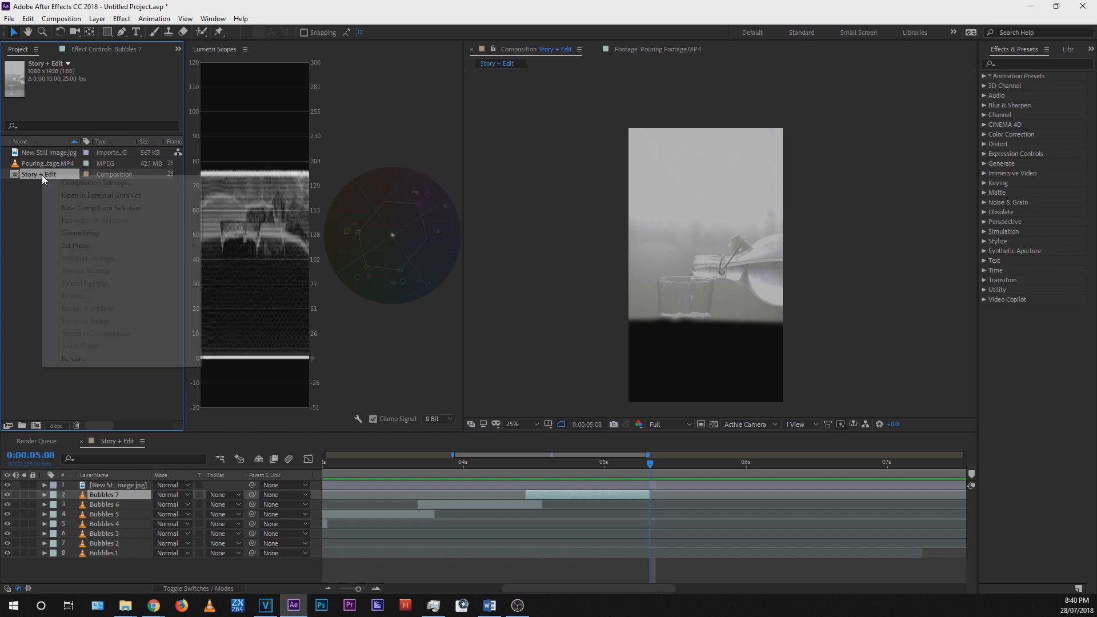
click(122, 184)
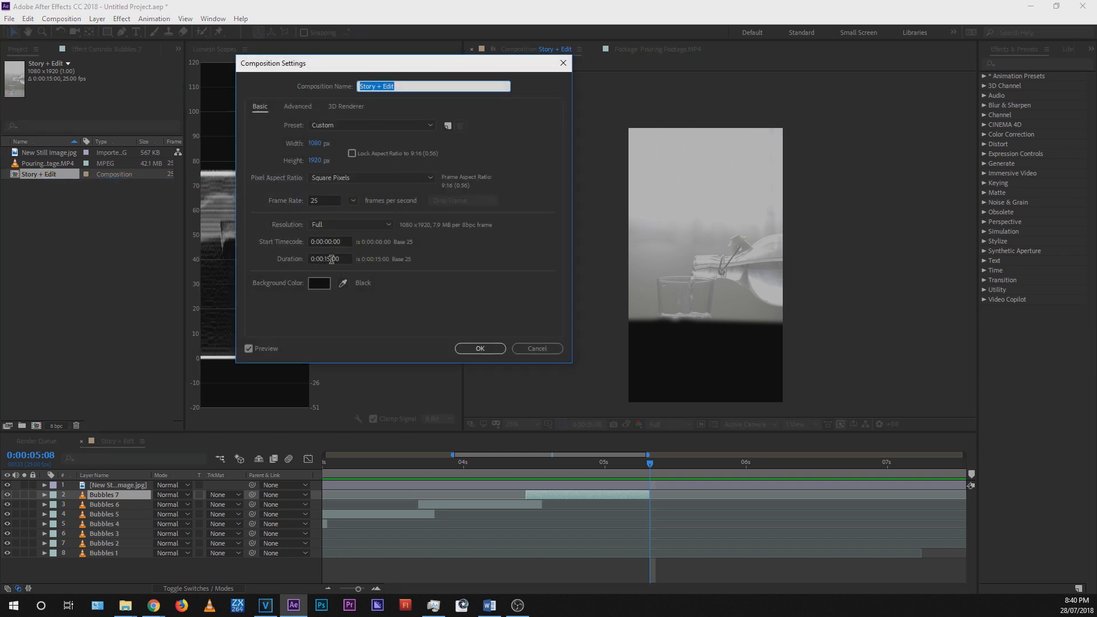
click(330, 258)
drag(332, 258, 322, 260)
double_click(332, 260)
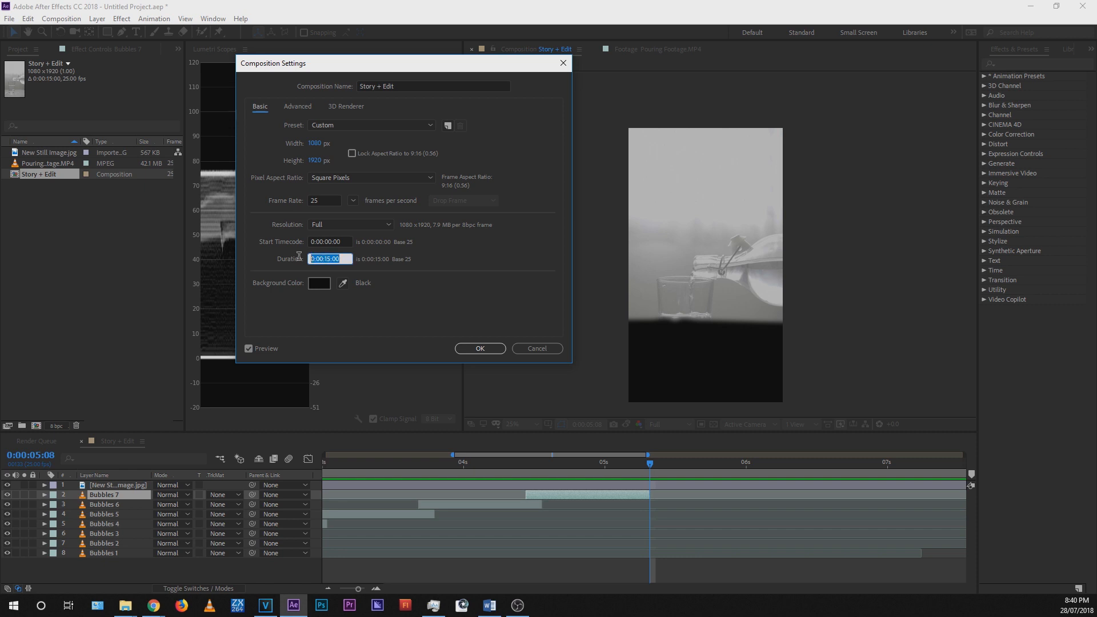
click(320, 259)
drag(328, 259, 325, 261)
text(05)
click(479, 348)
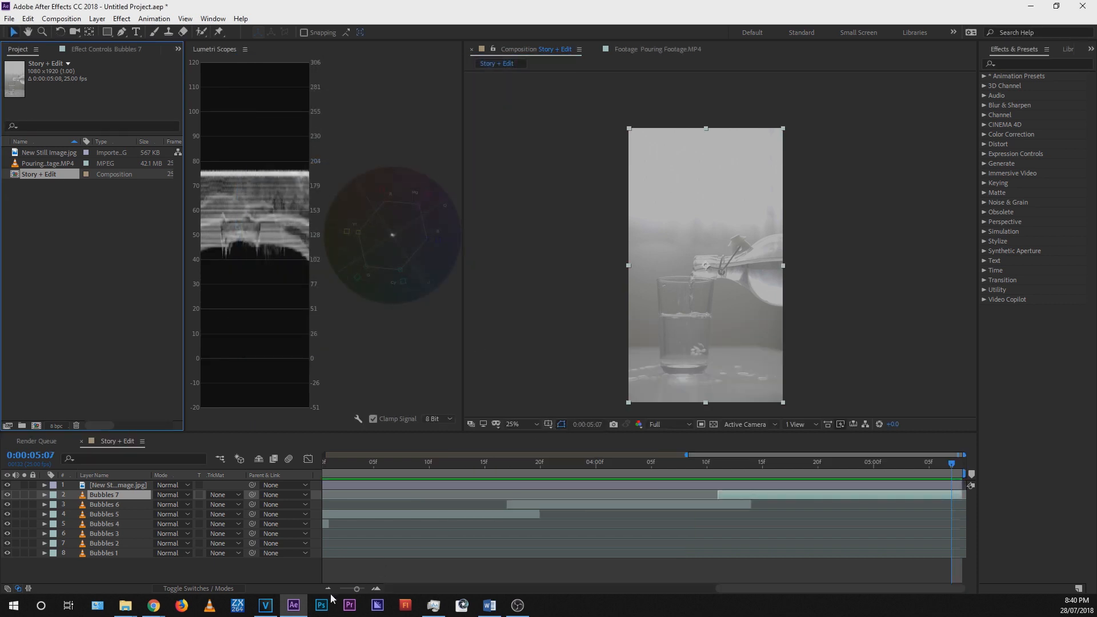
Step: Play back the whole shortened composition to check the crossfaded loop
drag(355, 589, 340, 589)
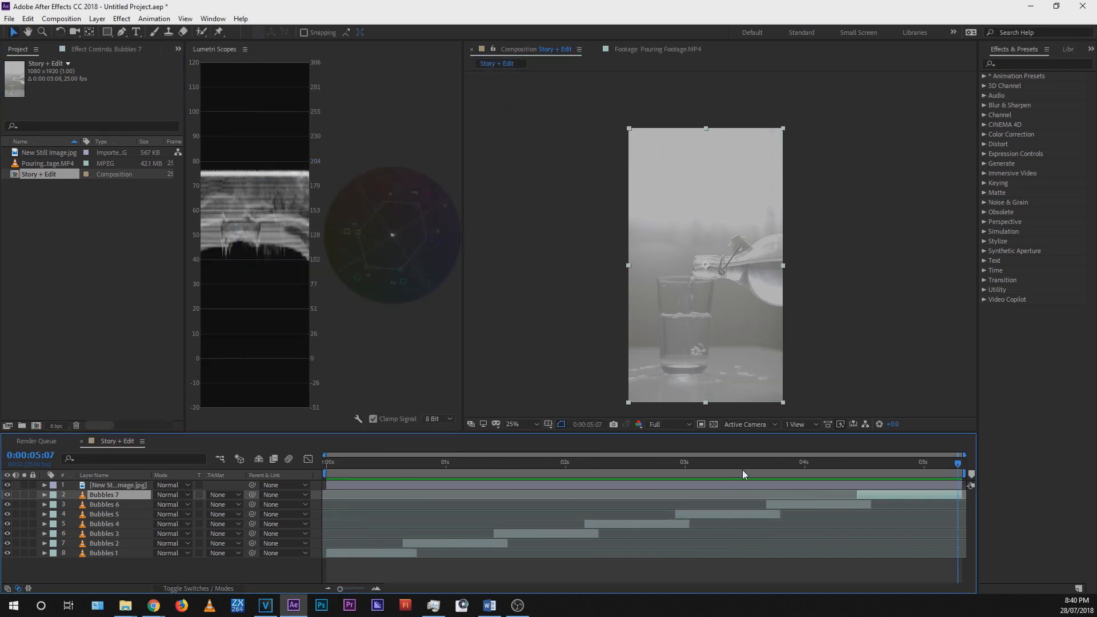
key(space)
key(space)
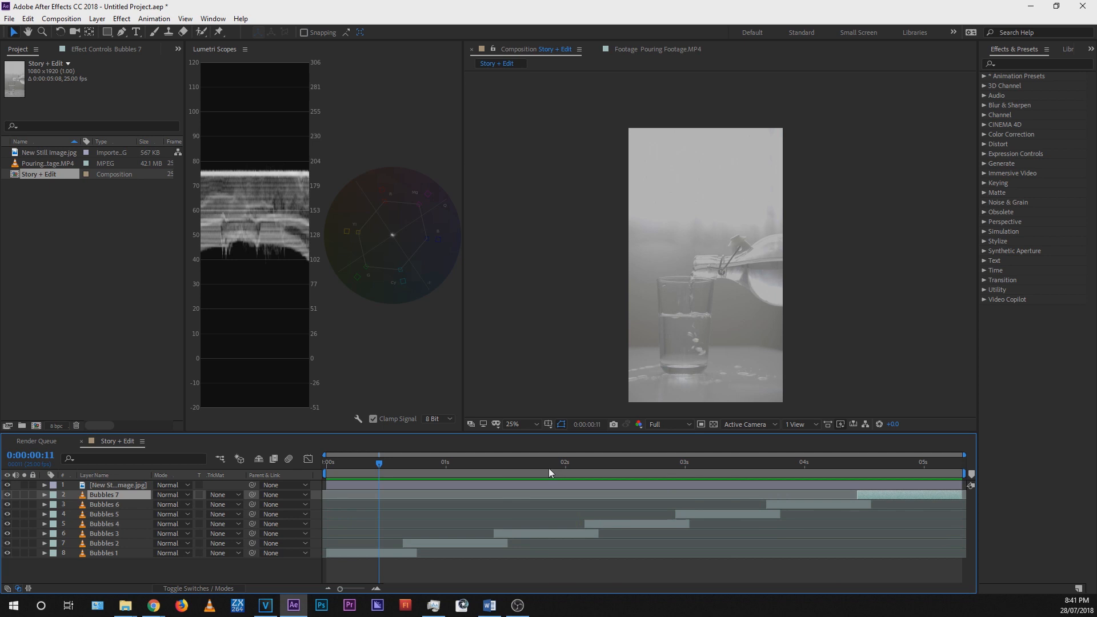
Step: Add an adjustment layer from the start of the composition and place it above the still image layer
click(325, 465)
click(97, 18)
mouse_move(146, 33)
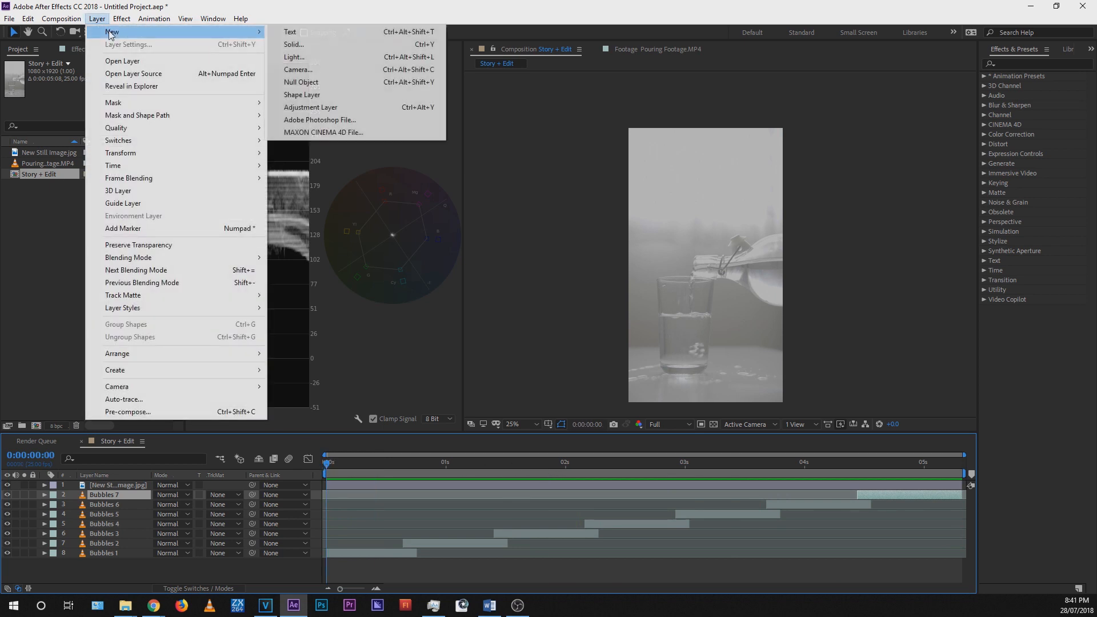
click(348, 107)
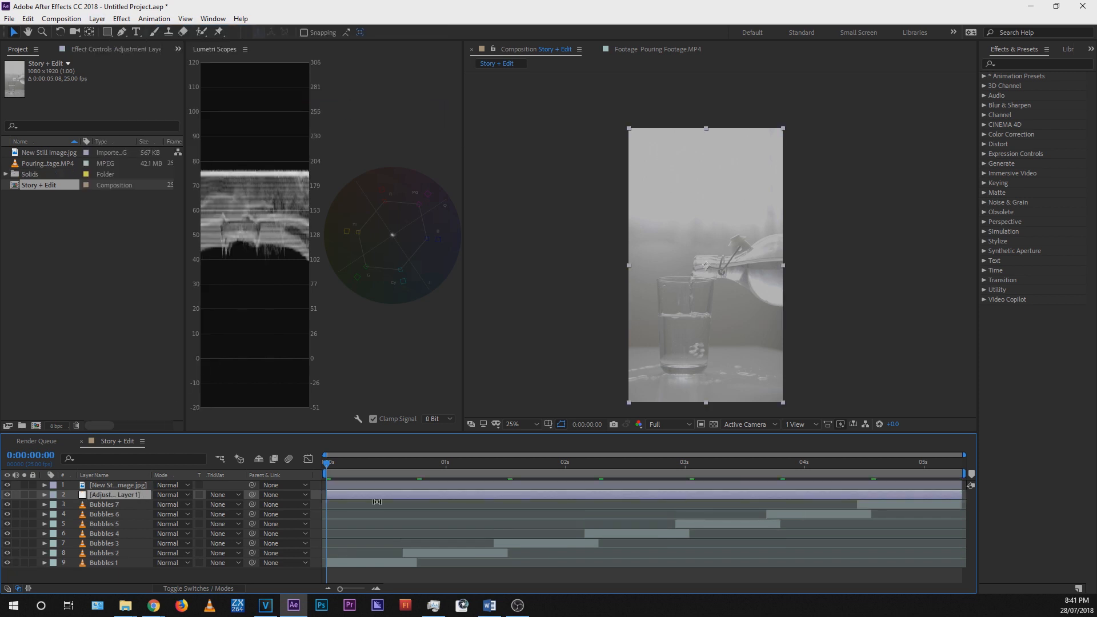
drag(117, 496, 120, 485)
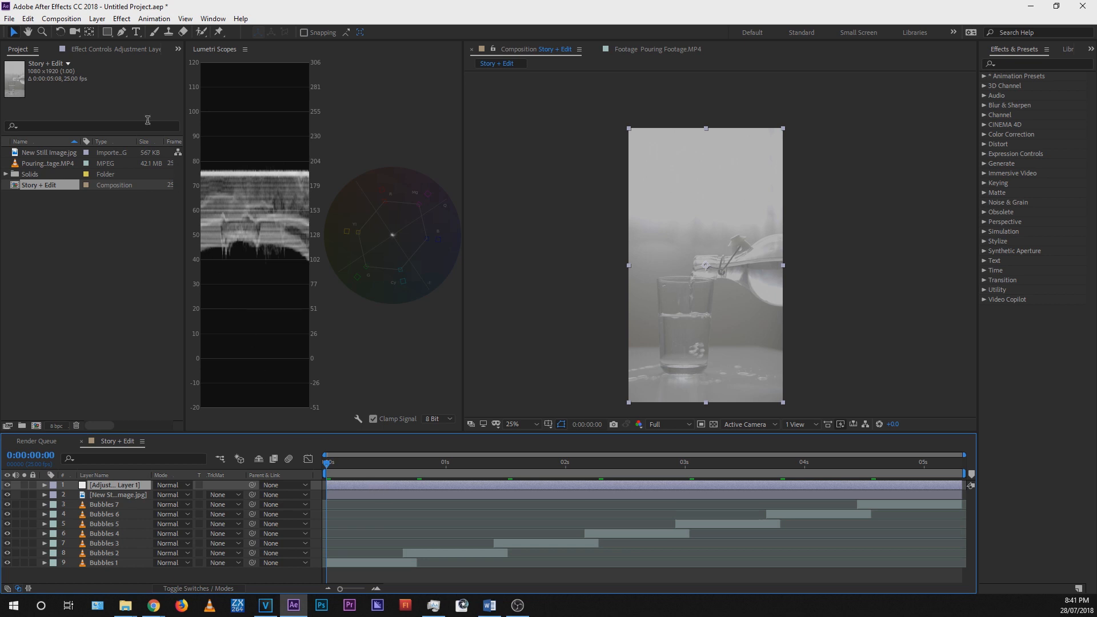
Step: Apply Brightness & Contrast to the adjustment layer and raise the contrast until the pale background turns white
click(121, 19)
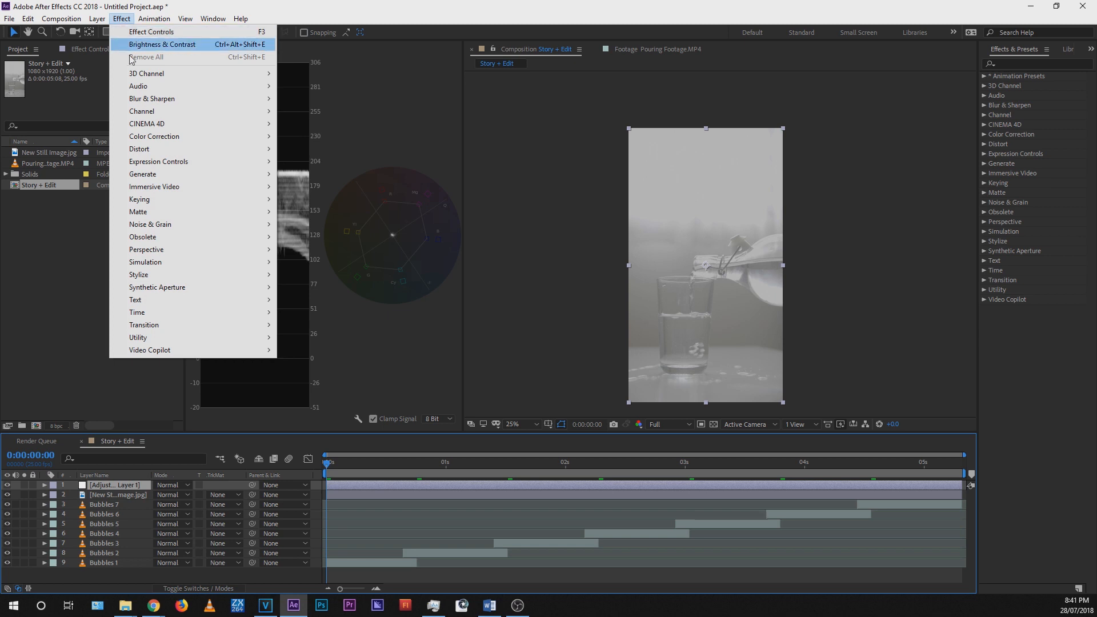
mouse_move(174, 139)
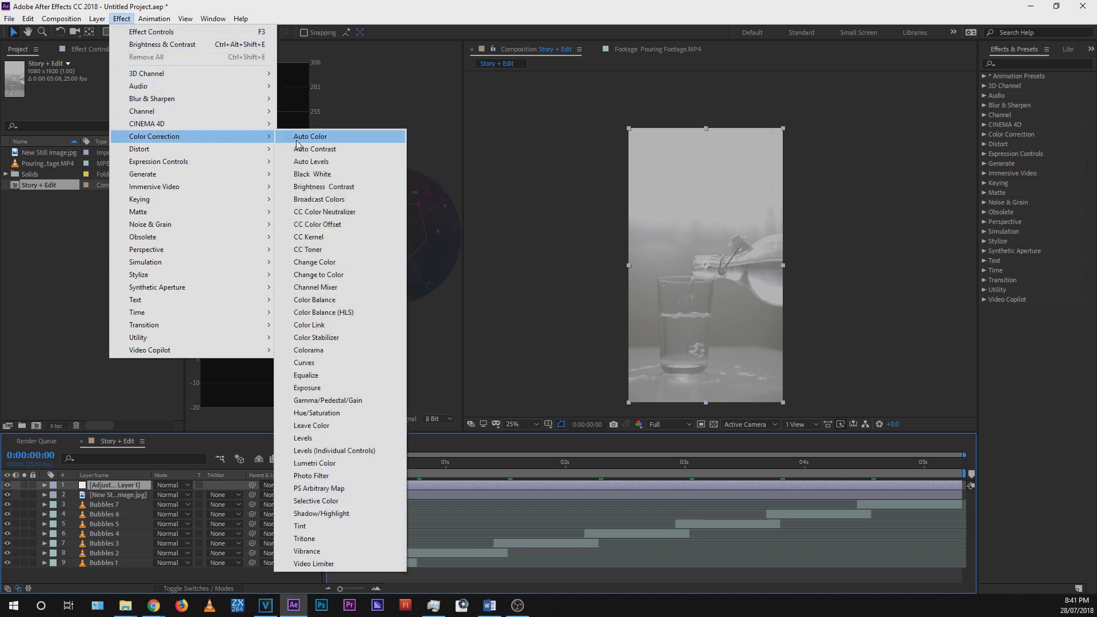
click(333, 187)
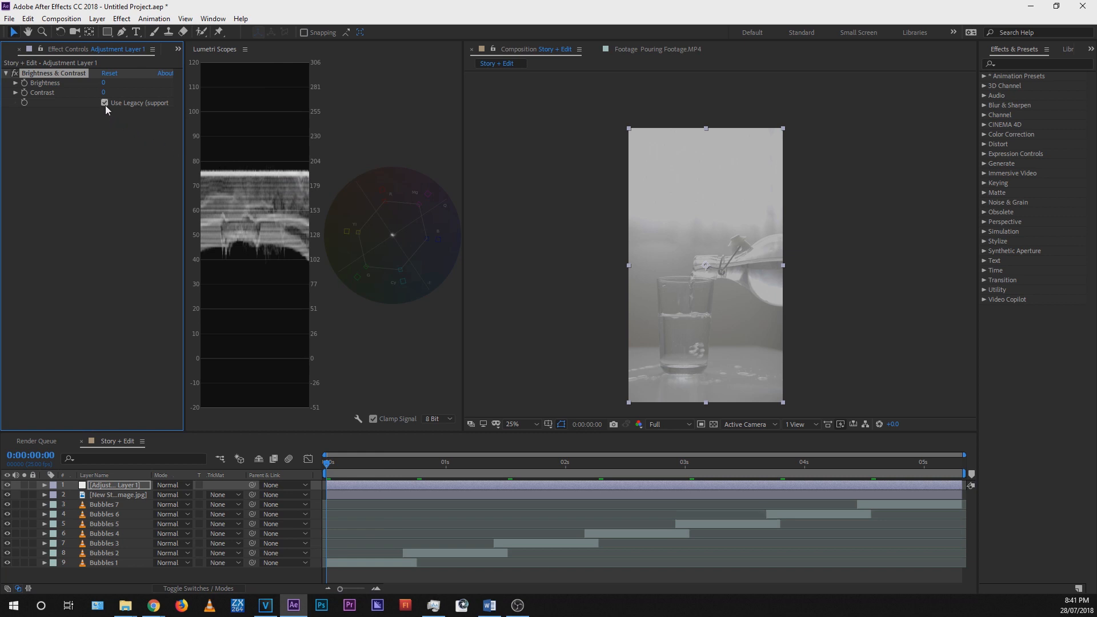
drag(104, 93, 140, 93)
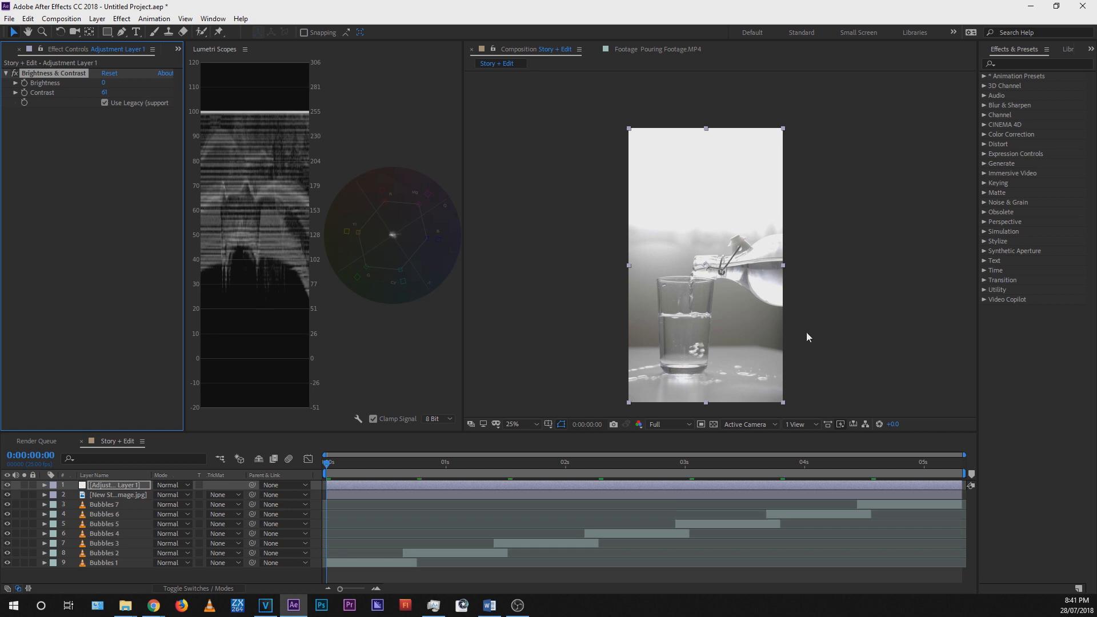
click(801, 406)
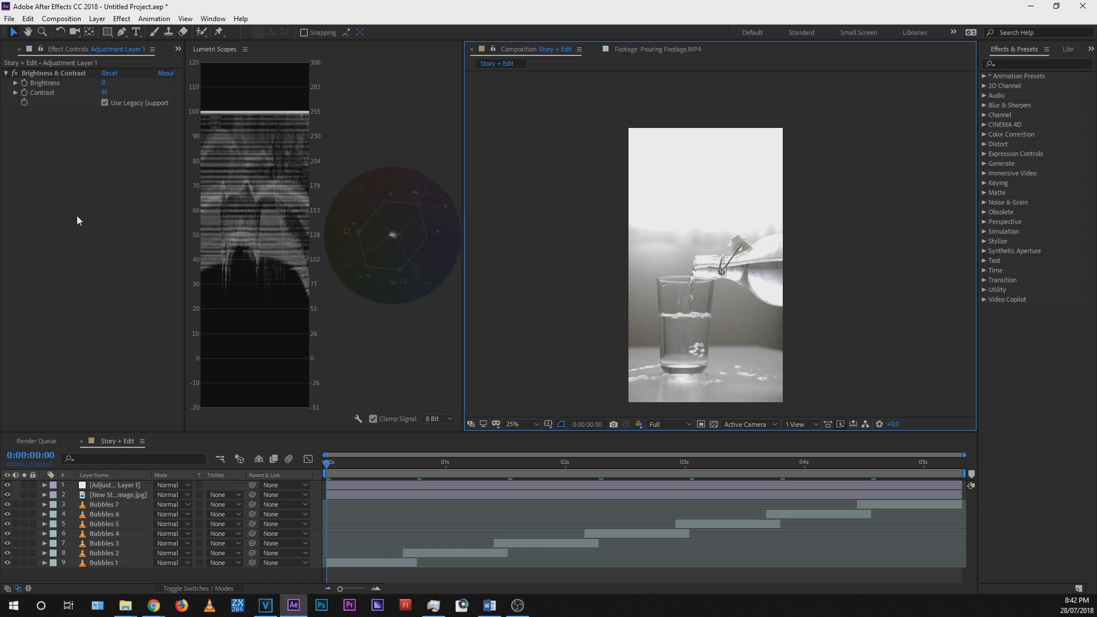
Step: Create a new composition named Upload with a height of 1350 px
click(60, 19)
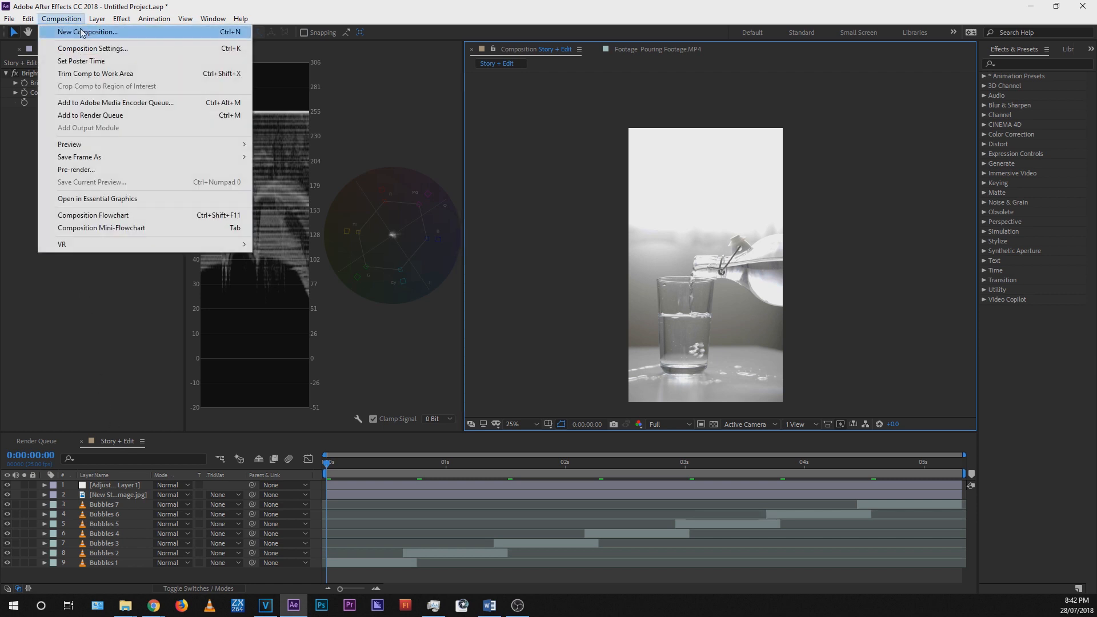
click(84, 32)
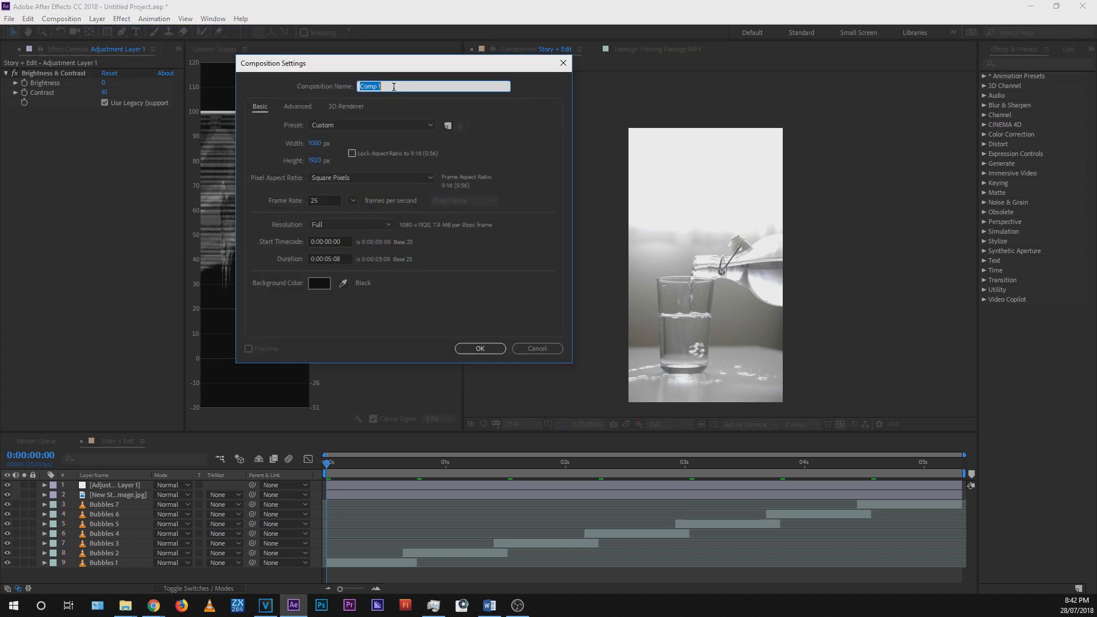
text(Upload)
click(324, 158)
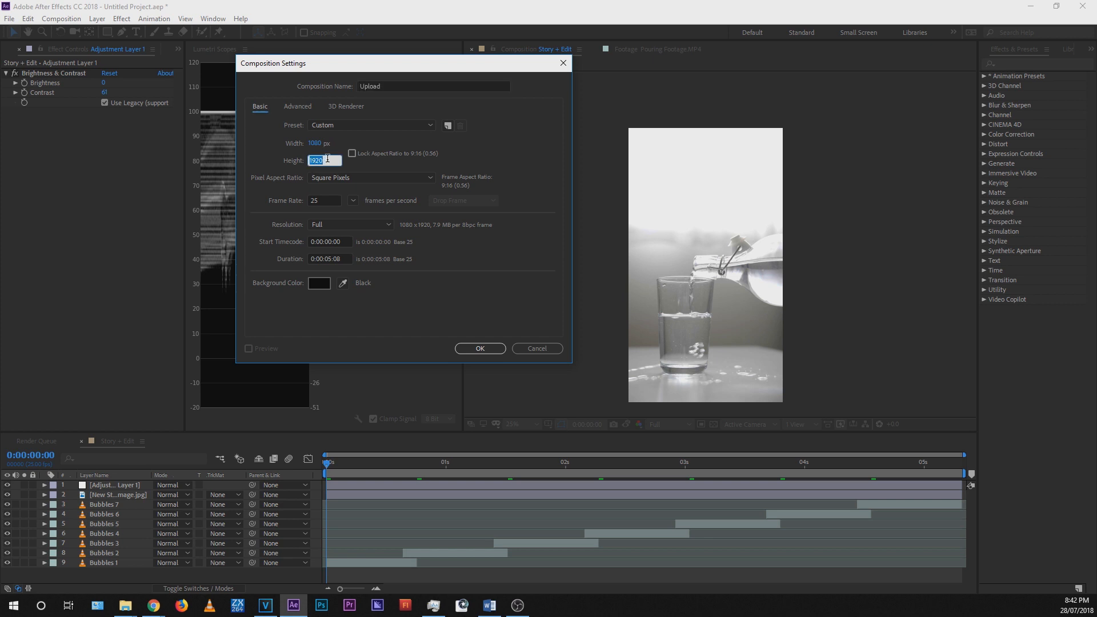
text(1350)
key(Return)
click(480, 348)
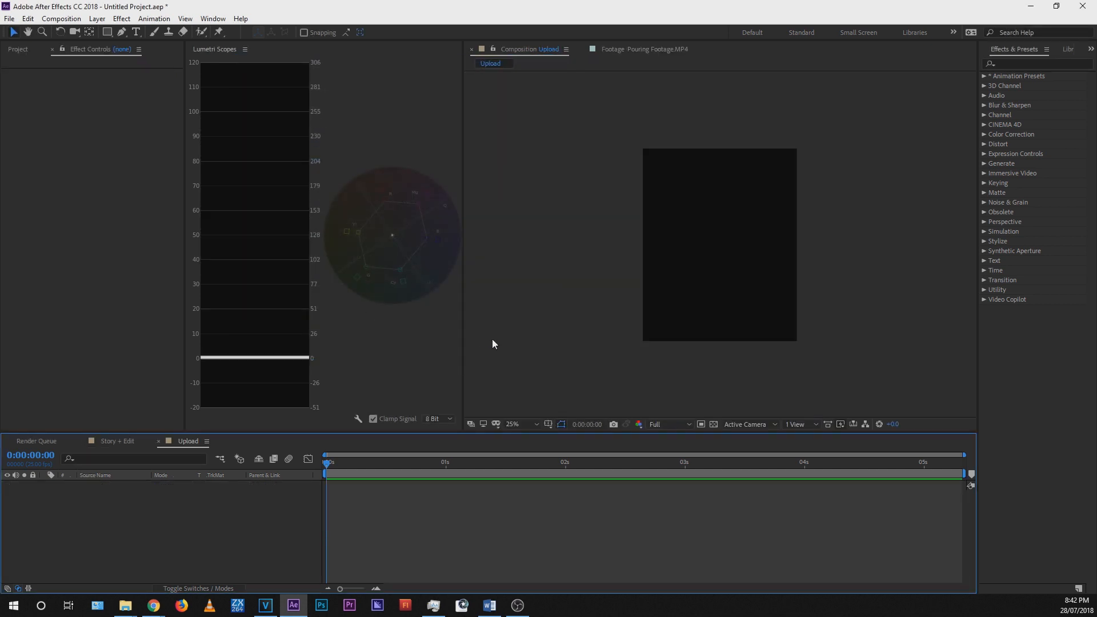
Step: Add the Story + Edit composition as a layer in the Upload composition
click(19, 49)
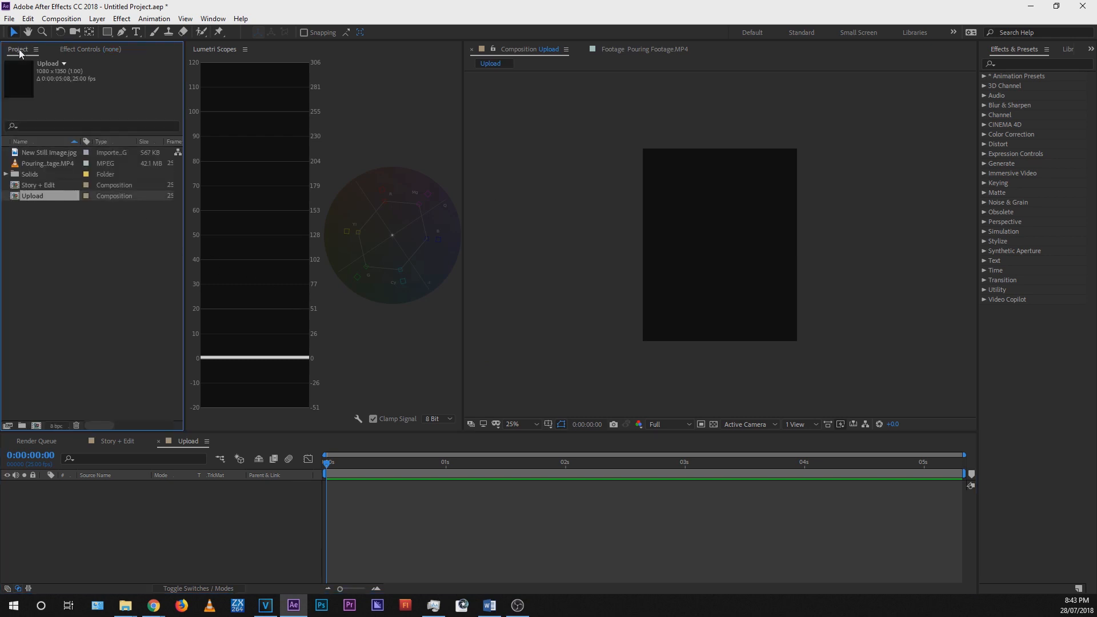
click(40, 186)
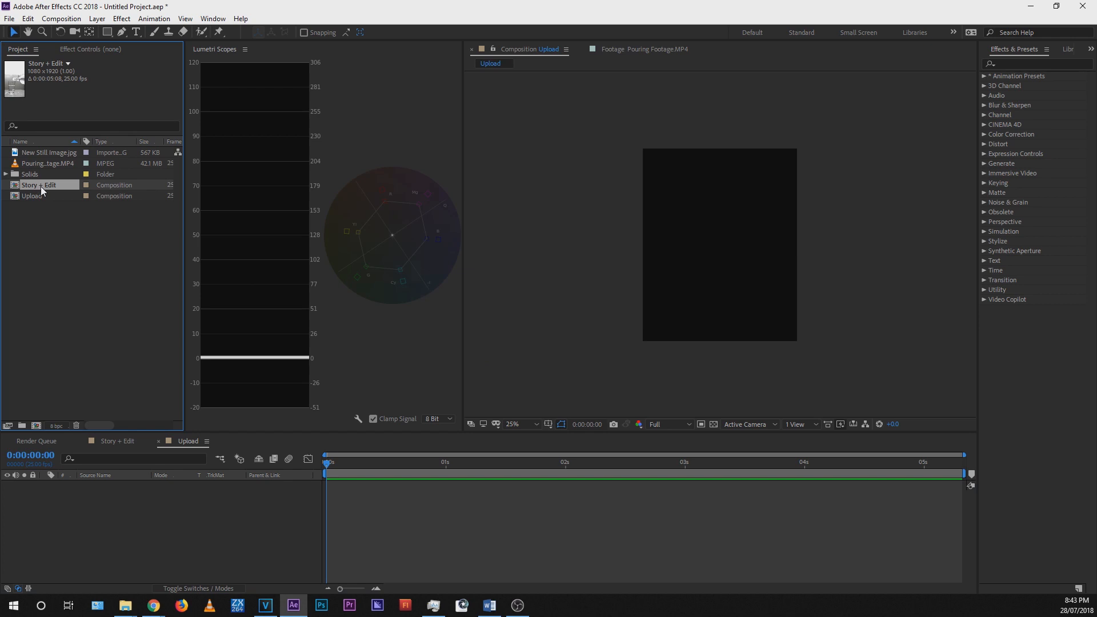
drag(73, 334, 141, 502)
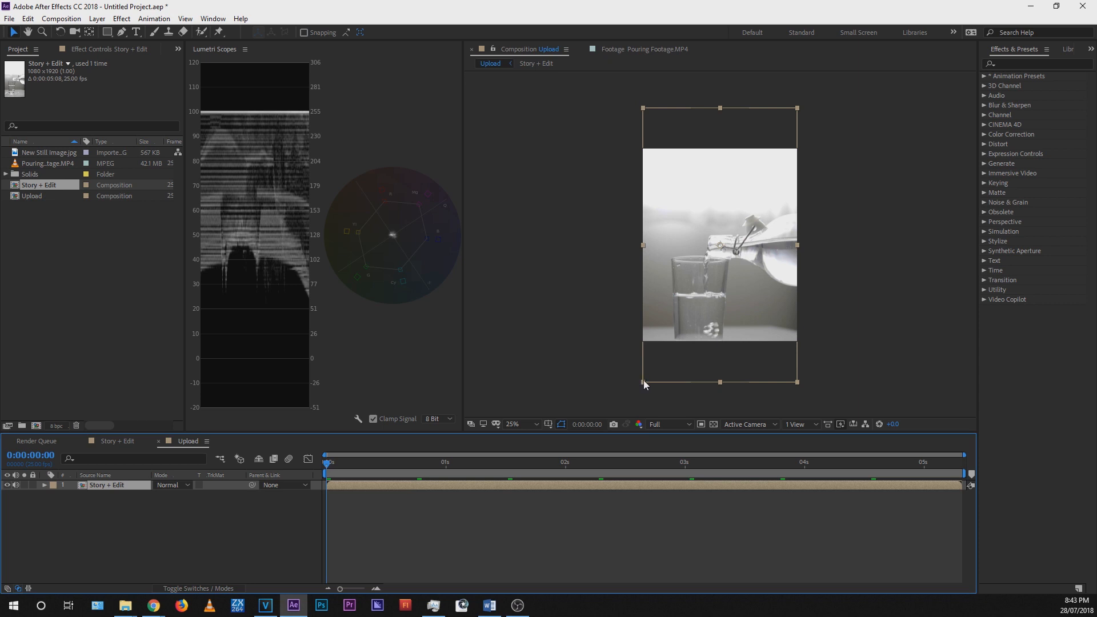
Step: Nudge the Story + Edit layer upward until the whole glass and the table beneath it fit in the frame, then deselect it
click(718, 354)
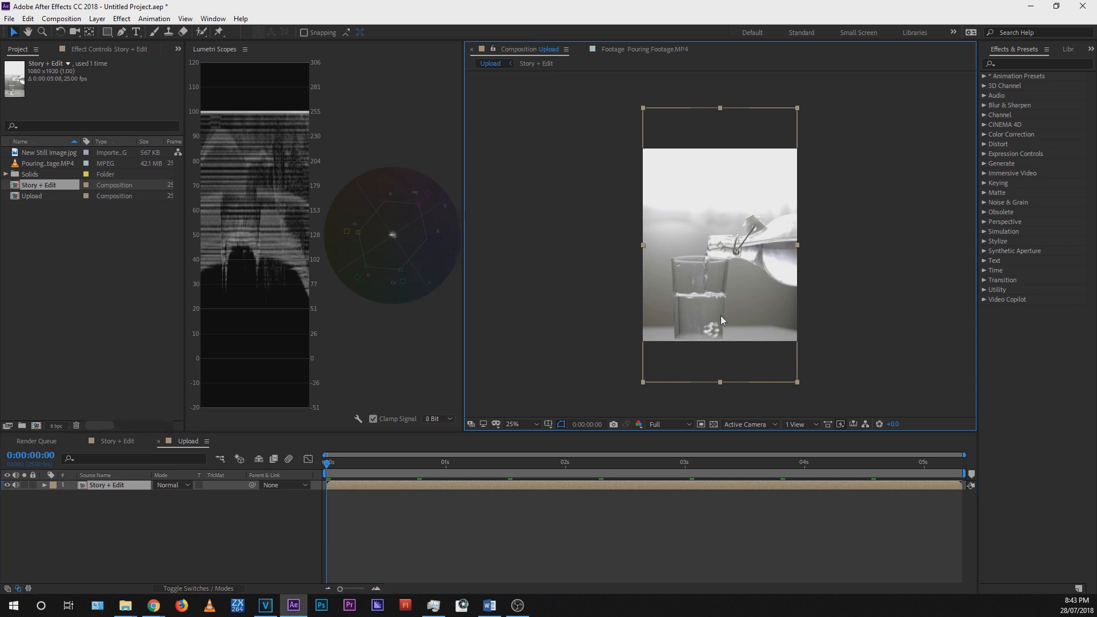
key(shift+Up)
key(shift+Up)
key(shift+Up)
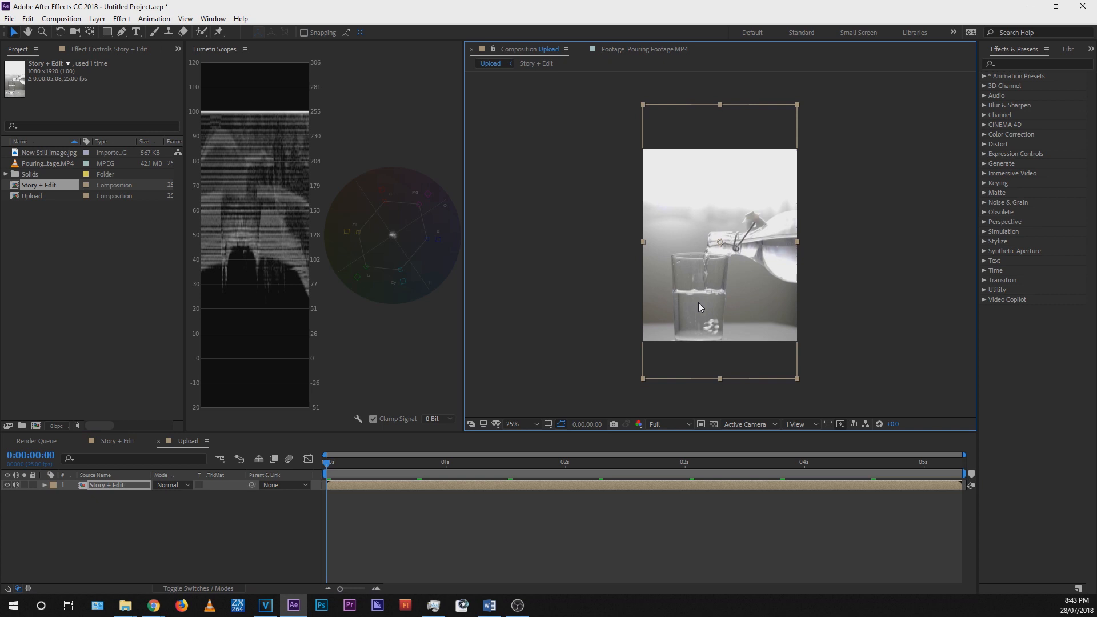
key(shift+Up)
key(shift+Up)
key(shift+Up)
key(shift+Up)
key(shift+Up)
key(shift+Up)
key(shift+Up)
key(shift+Up)
key(shift+Up)
key(shift+Up)
key(shift+Up)
key(shift+Up)
key(shift+Up)
key(shift+Up)
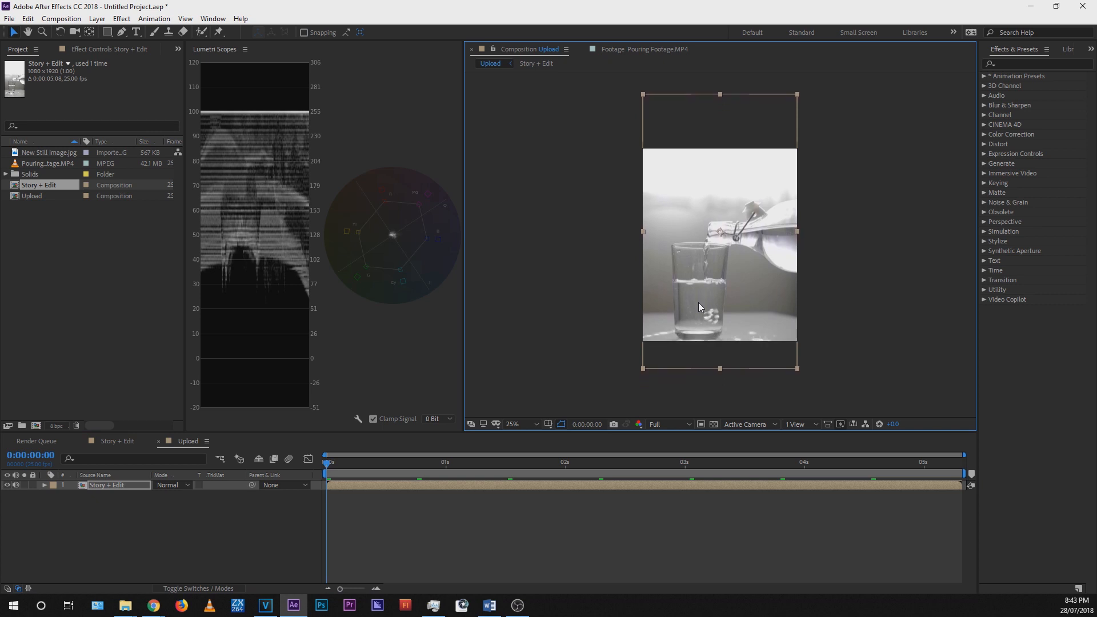
key(shift+Up)
key(shift+Up)
key(shift+Up)
key(shift+Up)
key(shift+Up)
key(shift+Up)
key(shift+Up)
key(shift+Up)
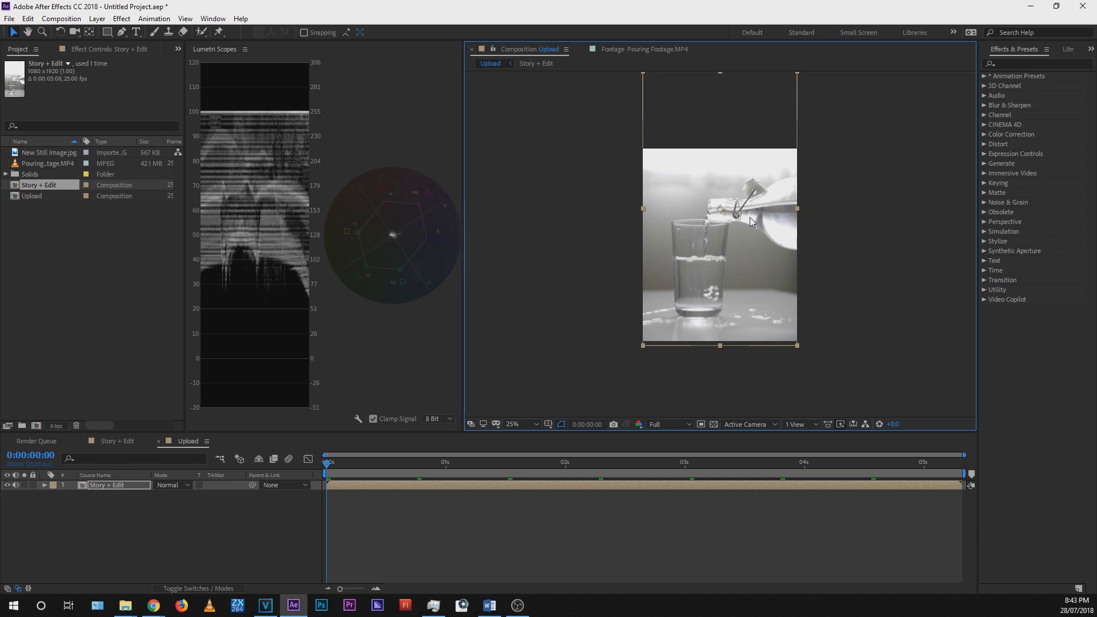
drag(821, 135, 612, 177)
drag(598, 367, 828, 317)
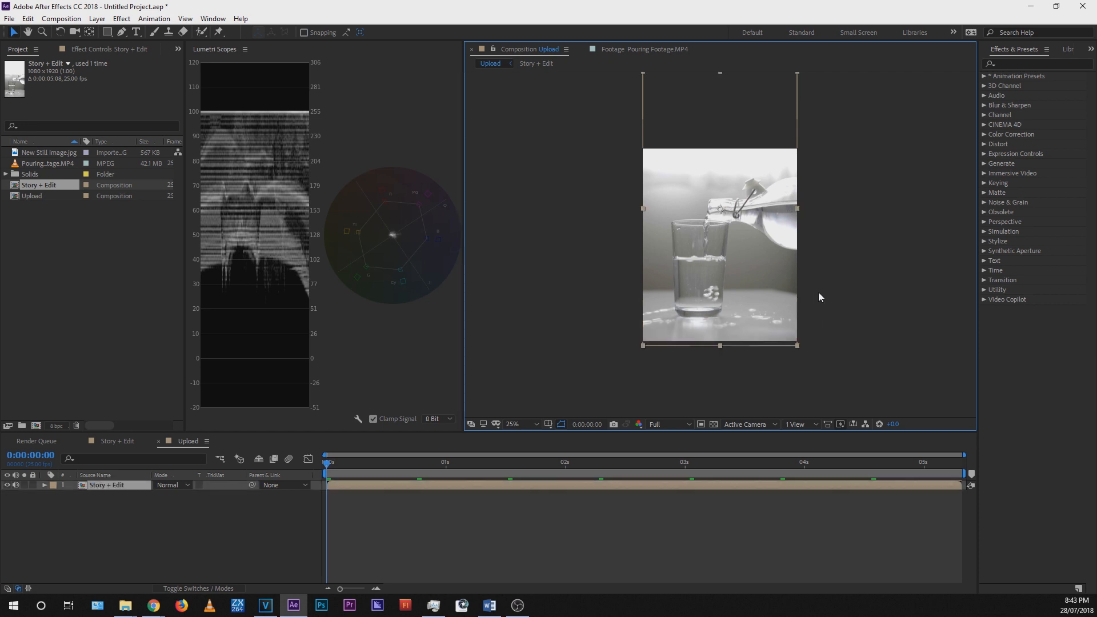
click(804, 259)
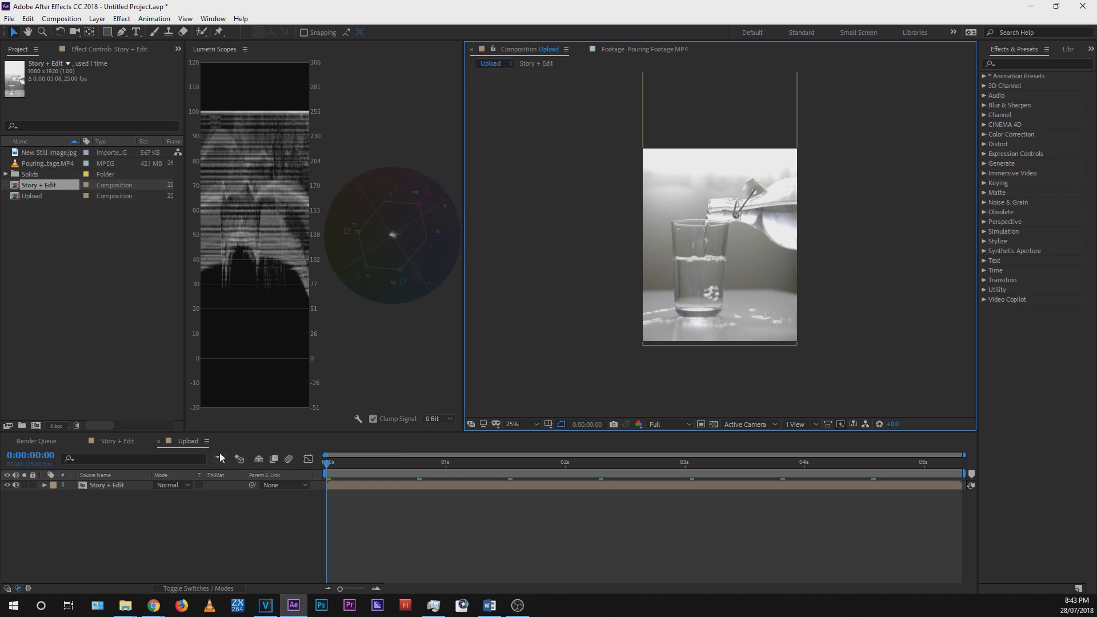
Step: Compare the Story + Edit and Upload compositions, and send Upload to the Adobe Media Encoder queue
click(120, 441)
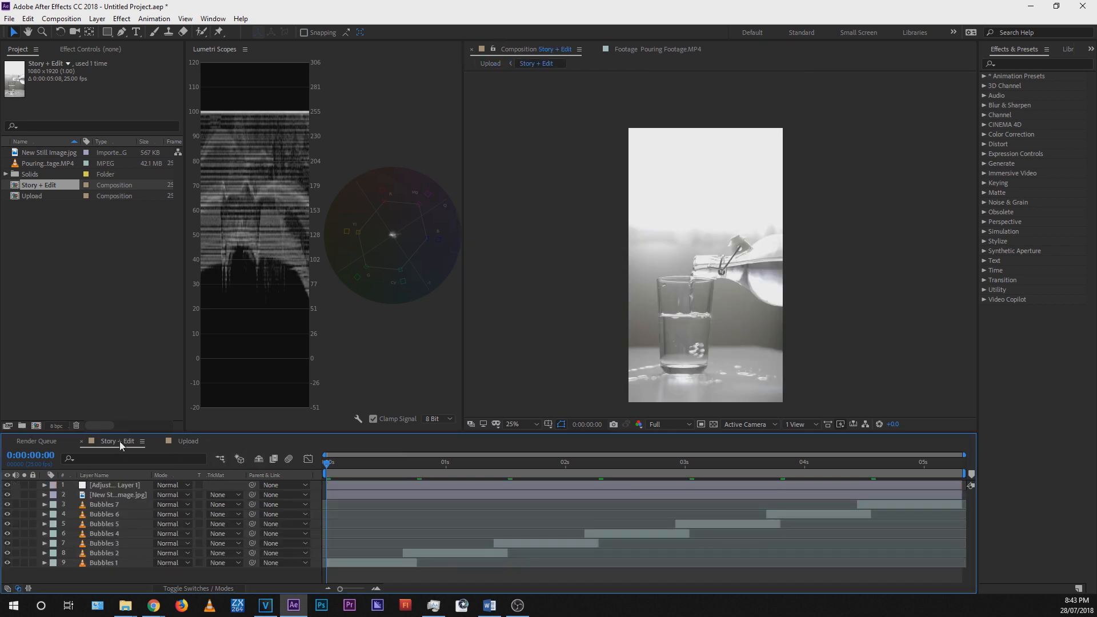
click(176, 443)
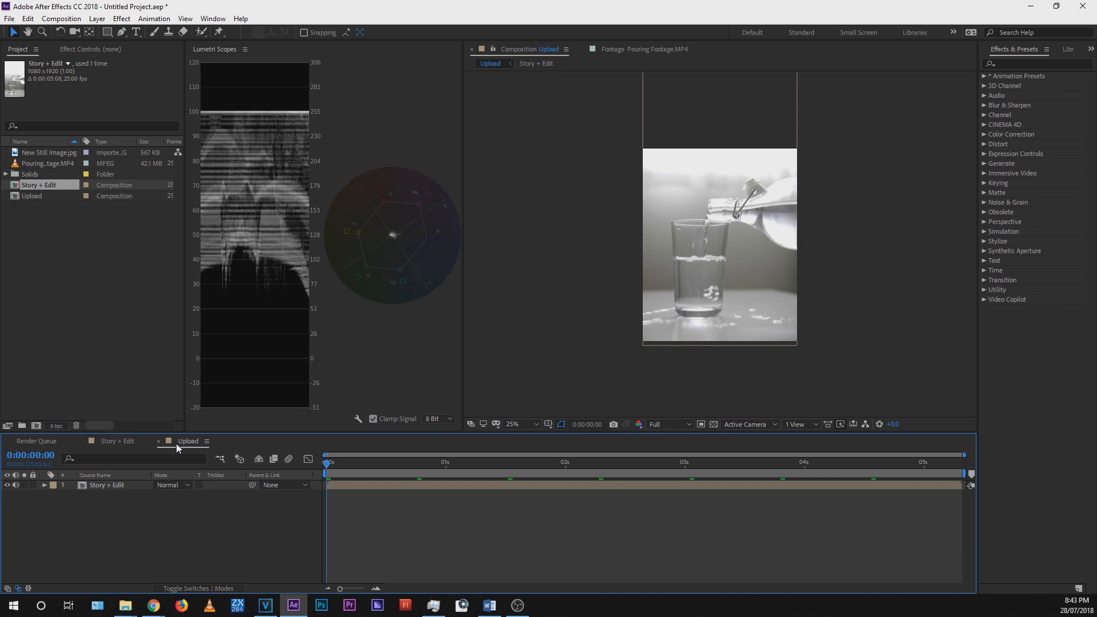
click(62, 19)
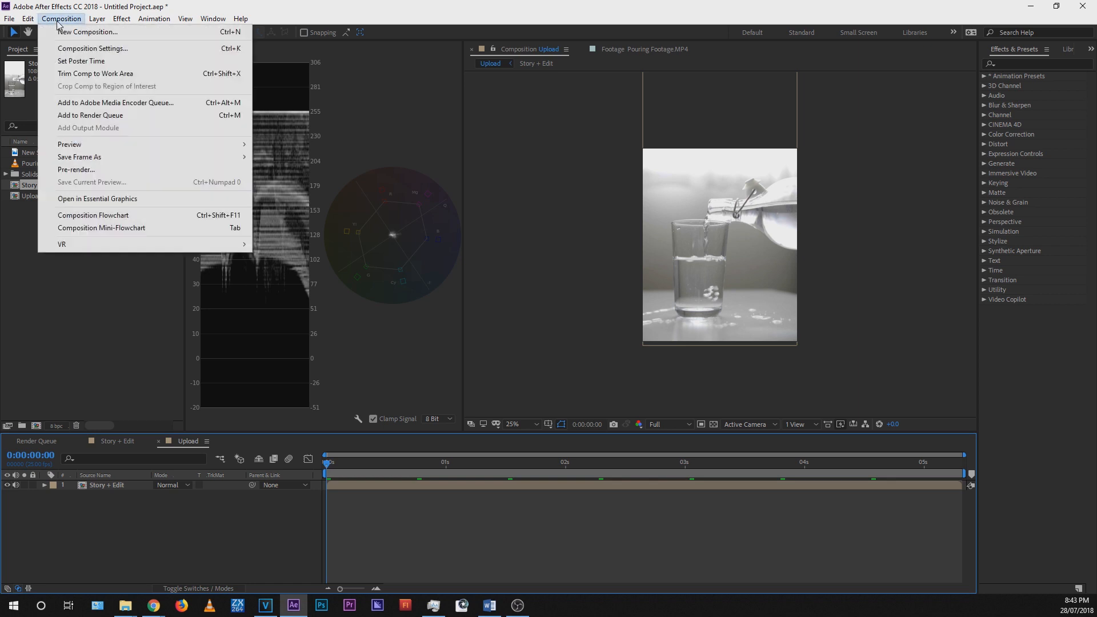
click(187, 104)
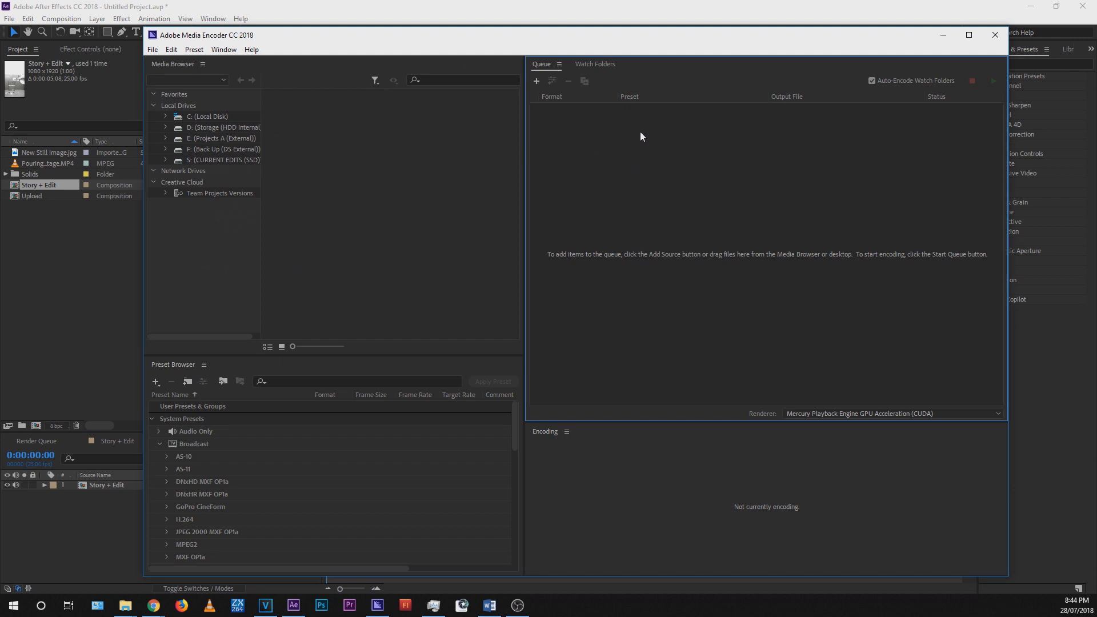
Step: Switch back to After Effects and add the Story + Edit composition to the Adobe Media Encoder queue
key(alt+Tab)
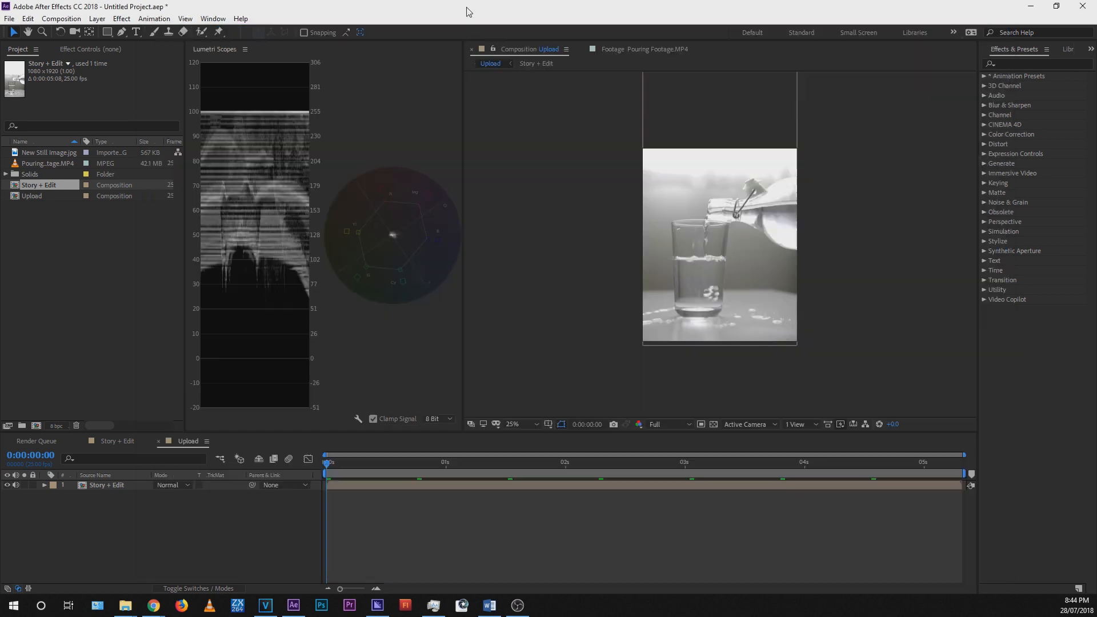
click(111, 445)
click(61, 19)
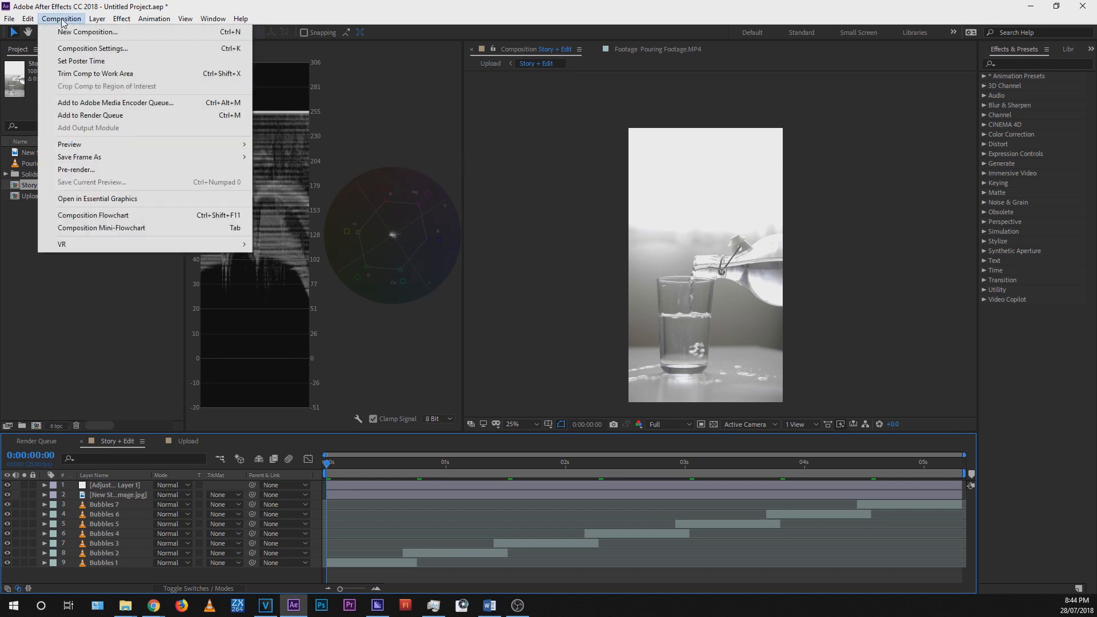
click(113, 103)
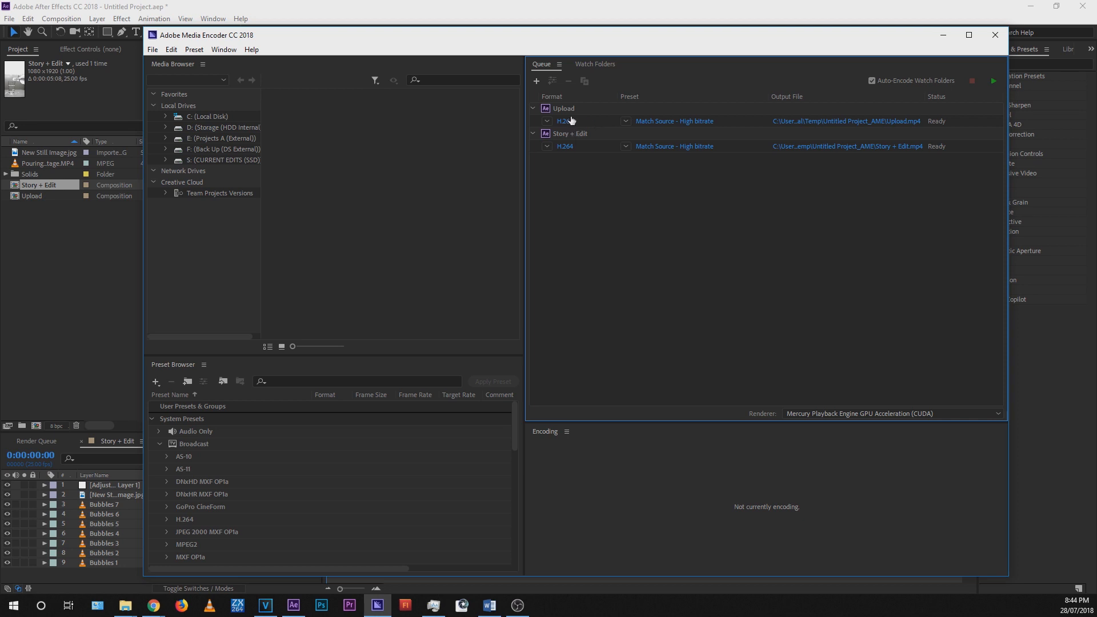
Step: In the Upload item's export settings, turn off audio export, set the target bitrate to 12 Mbps and enable Use Maximum Render Quality
click(679, 124)
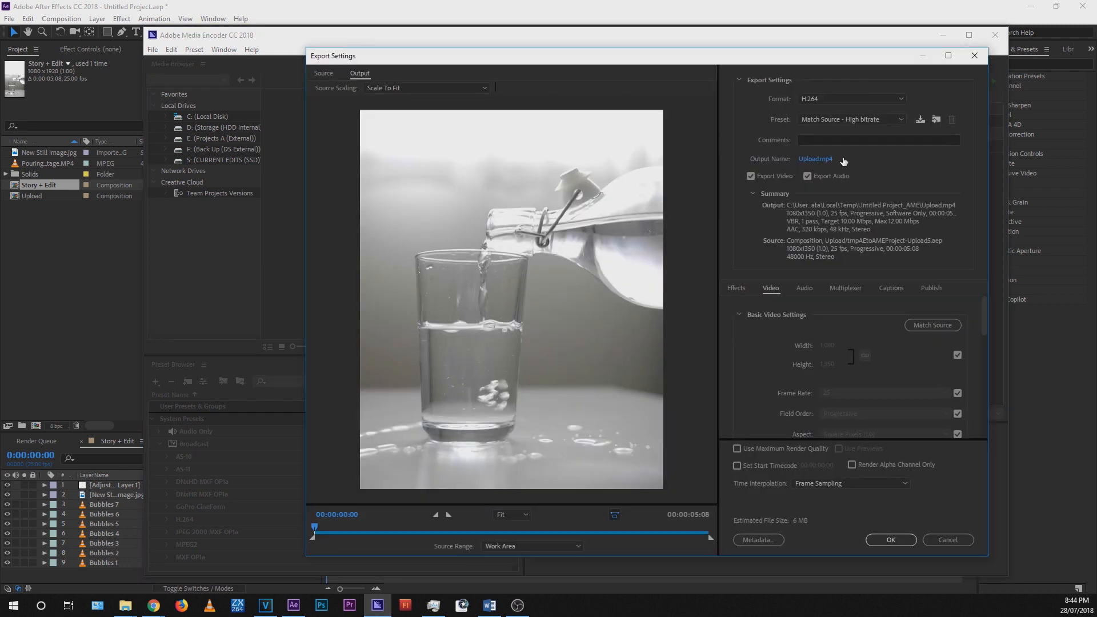
click(808, 176)
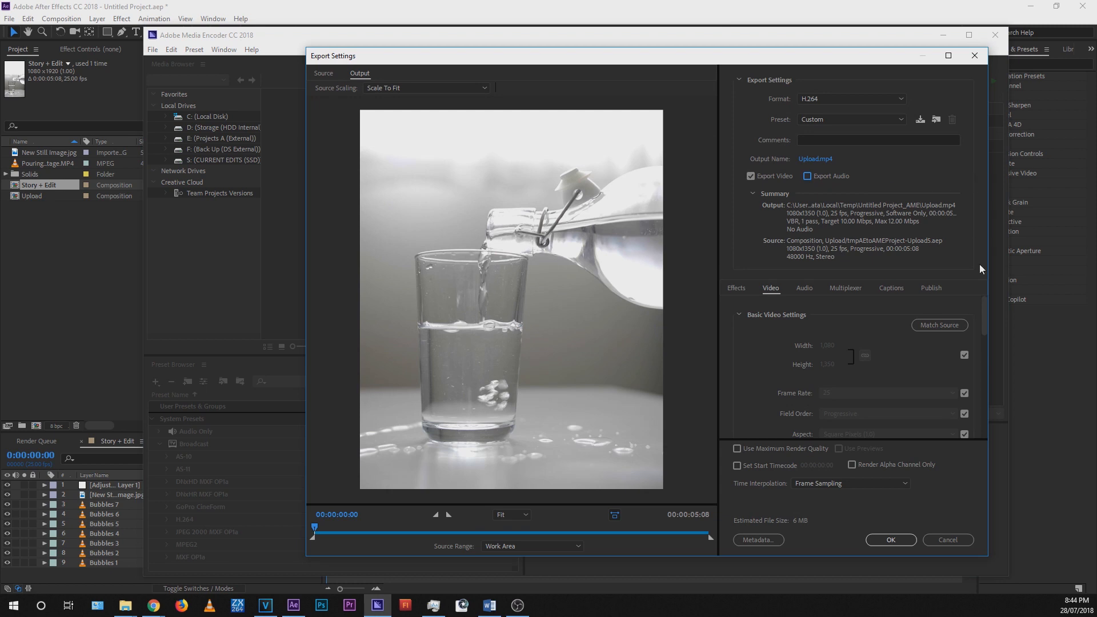
scroll(973, 315, down, 1)
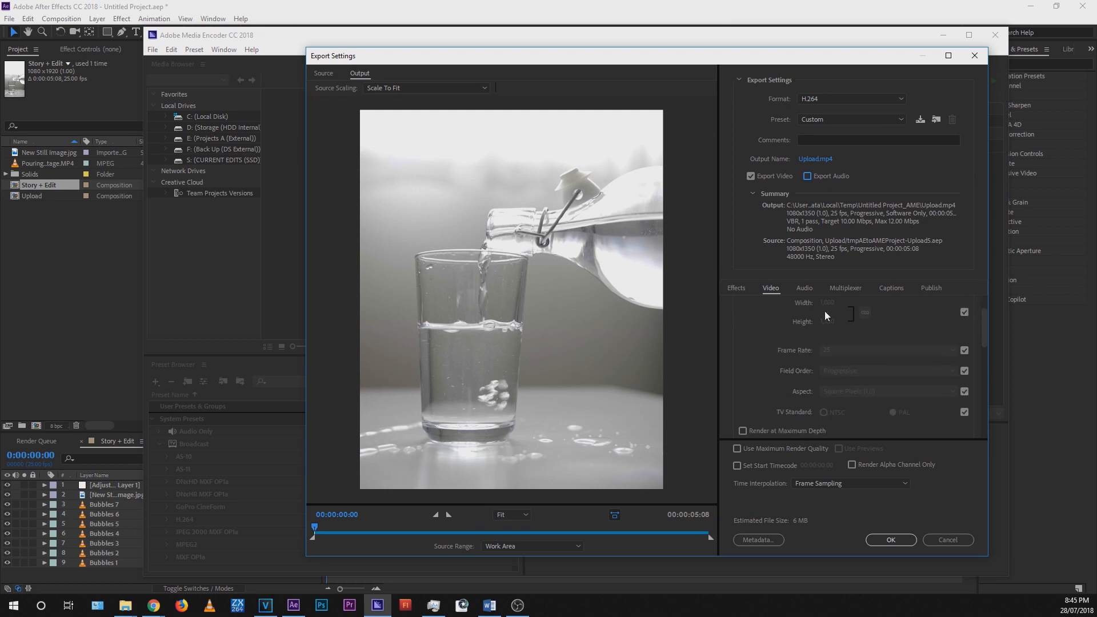
scroll(975, 360, down, 4)
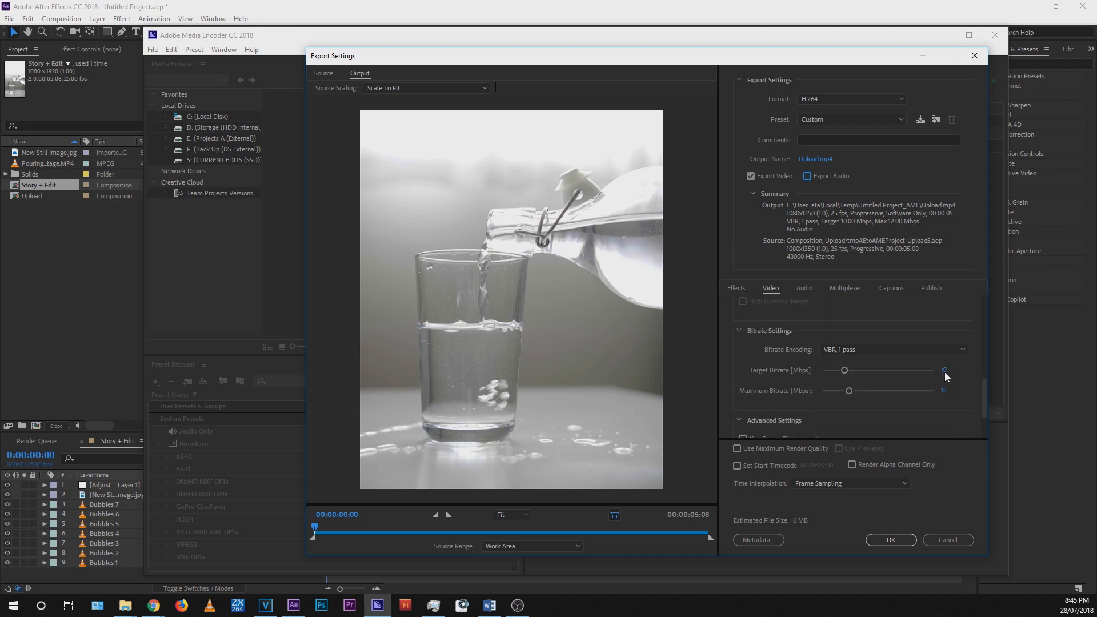
text(2)
key(Return)
scroll(974, 377, down, 1)
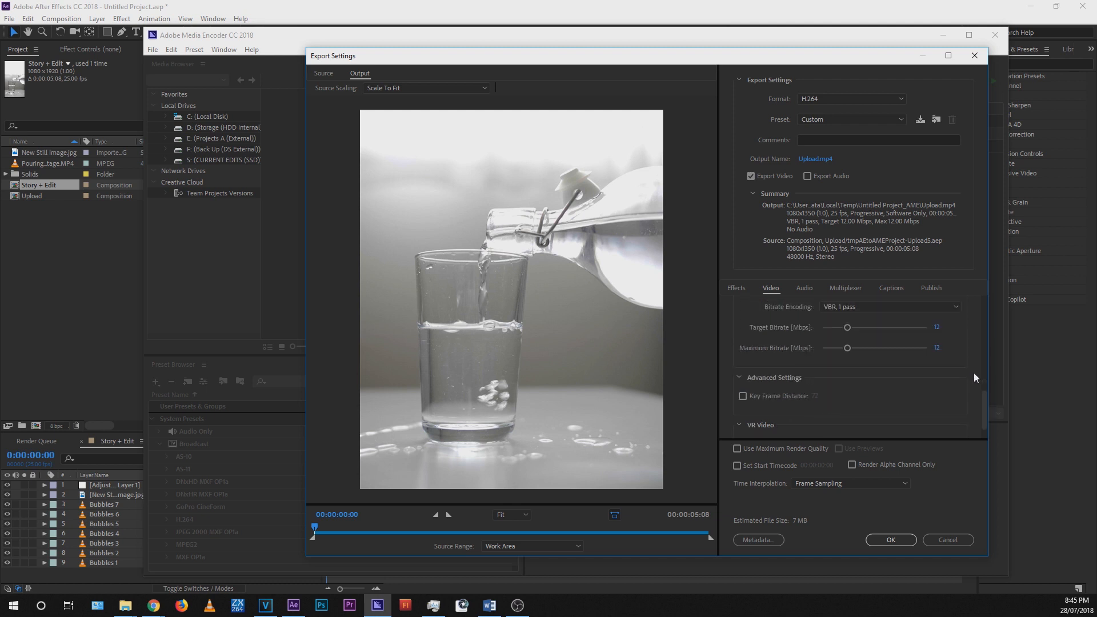
scroll(973, 376, down, 1)
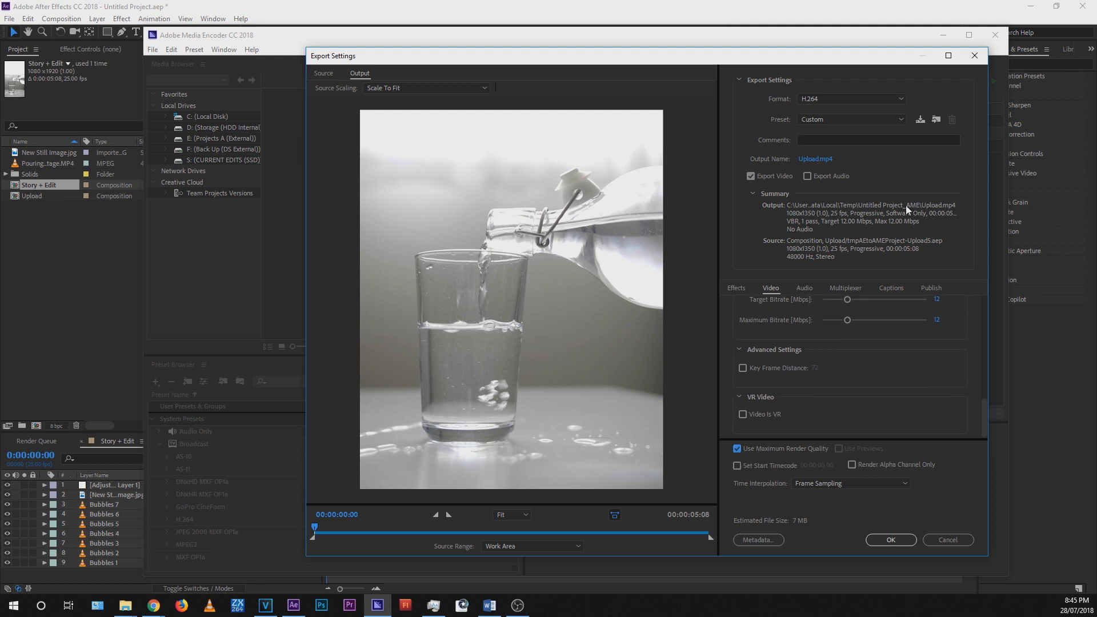
Step: Choose the Output folder of Refine the Mind - Episode 1 - Cinemagraph Loops on the CURRENT EDITS drive as the Upload export's destination
click(817, 159)
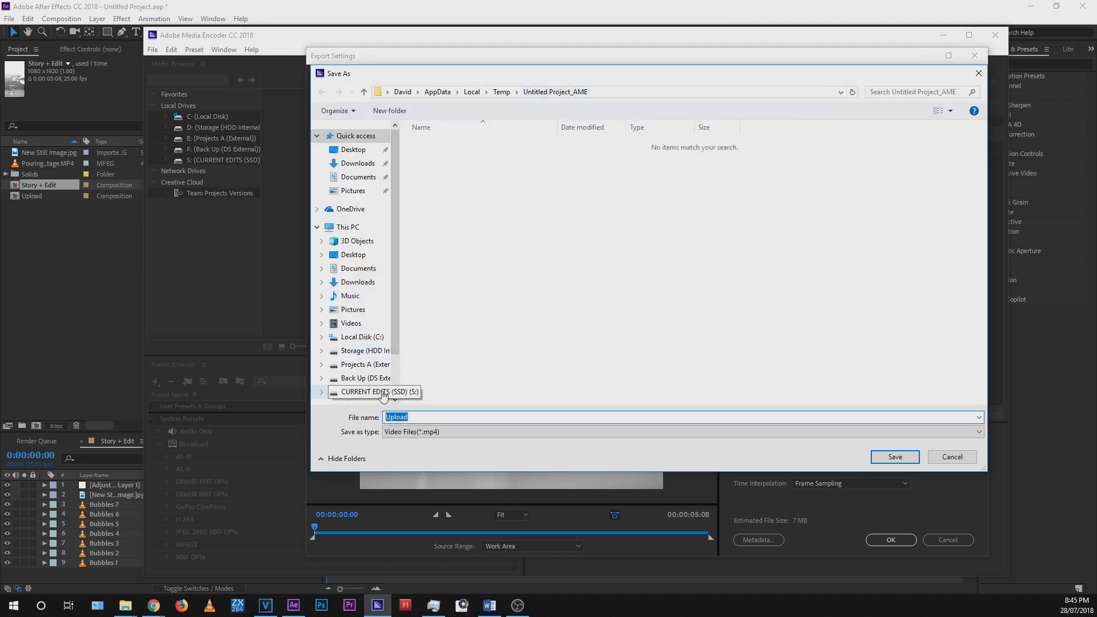
click(366, 391)
double_click(468, 169)
click(458, 148)
double_click(457, 147)
double_click(449, 194)
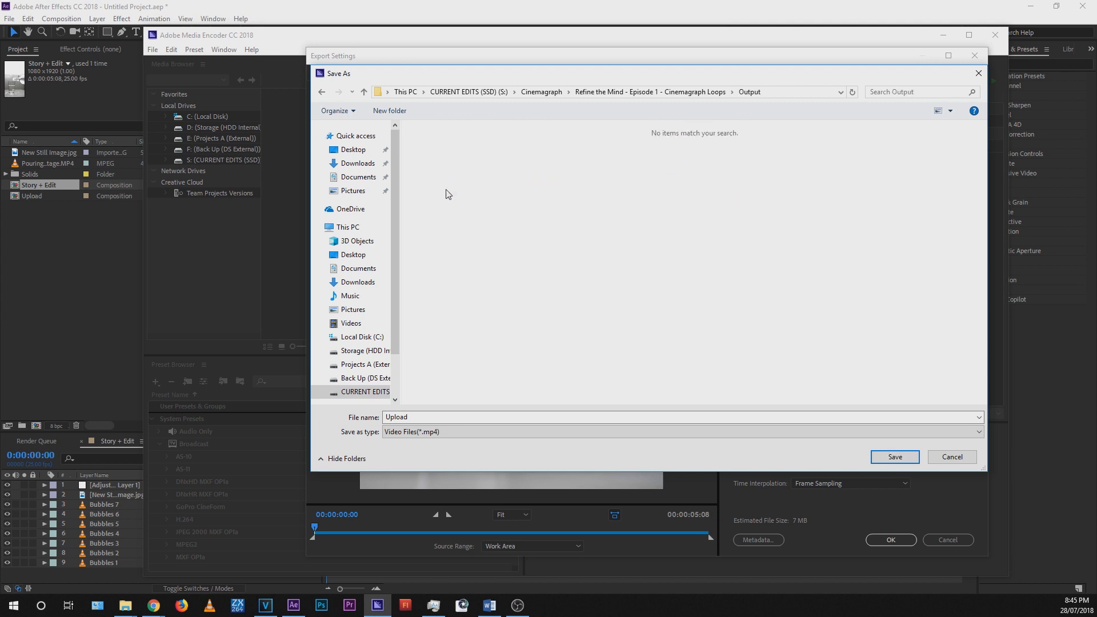
Step: Name the output file Bubbles Upload, save it and accept the export settings
click(429, 416)
text(Cup)
key(BackSpace)
key(BackSpace)
key(BackSpace)
text(Bubbles Upload)
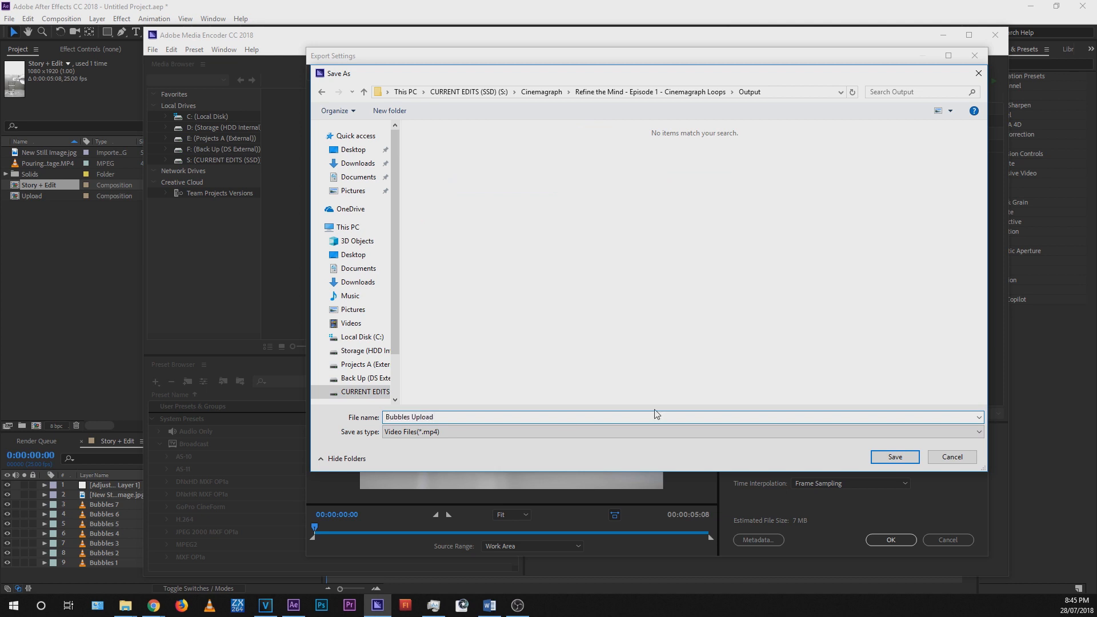
click(886, 455)
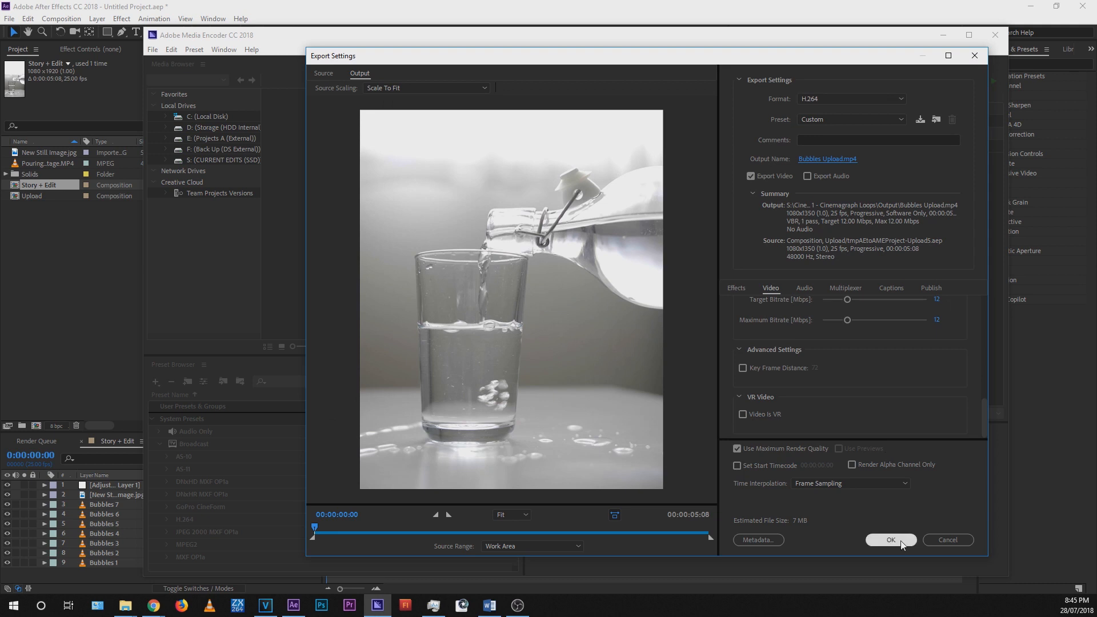
click(891, 540)
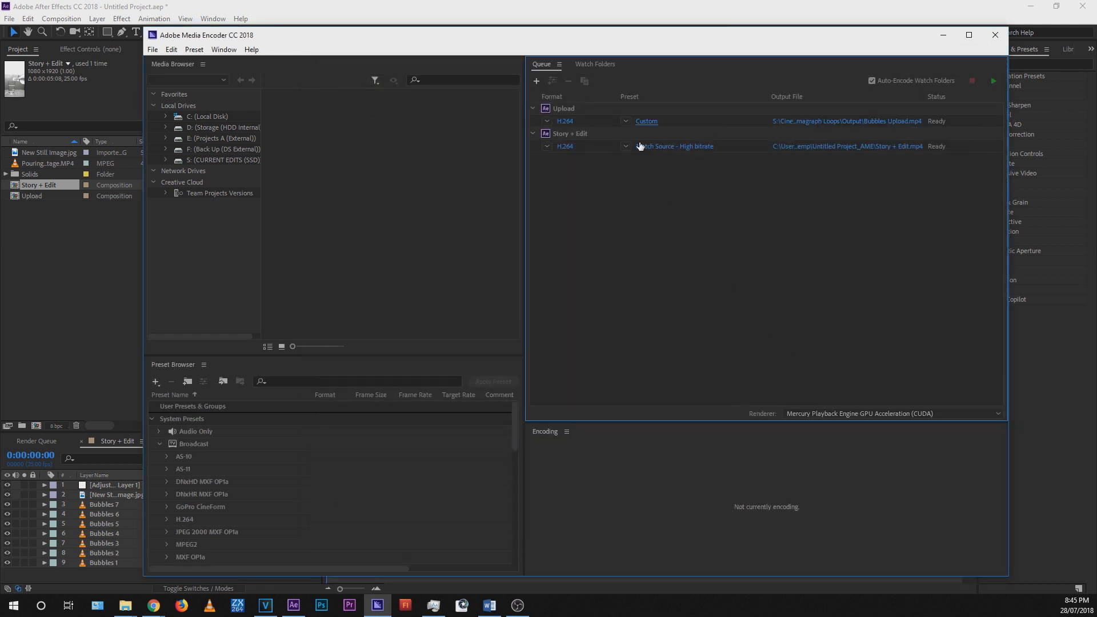
Step: In the Story + Edit item's export settings, disable audio export, set the target bitrate to 12 Mbps and enable Use Maximum Render Quality
click(686, 146)
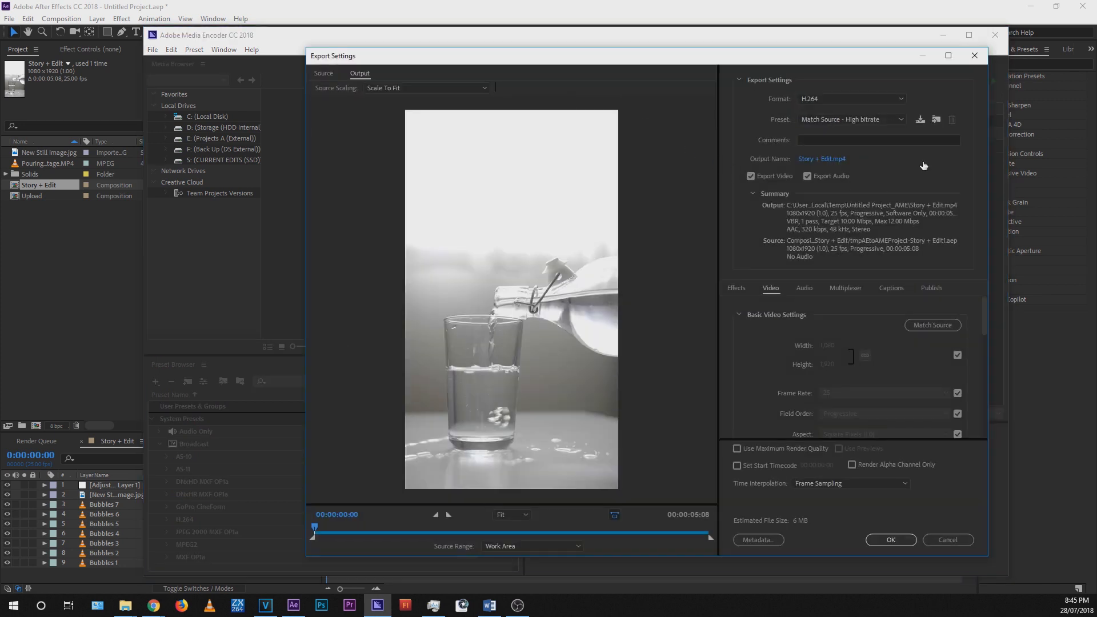
click(806, 176)
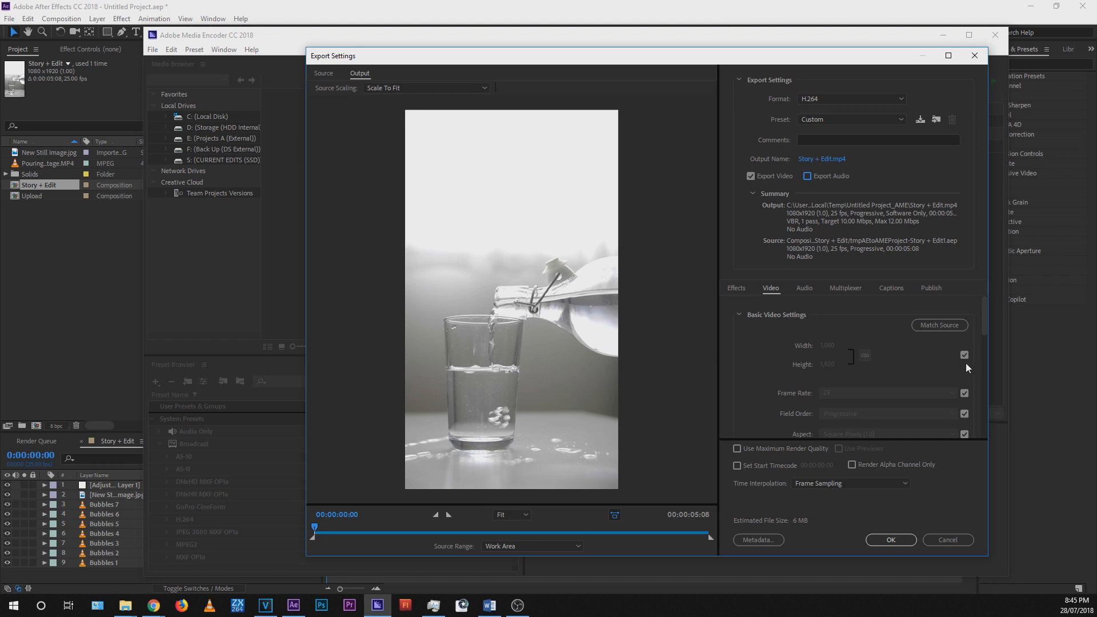
scroll(976, 366, down, 5)
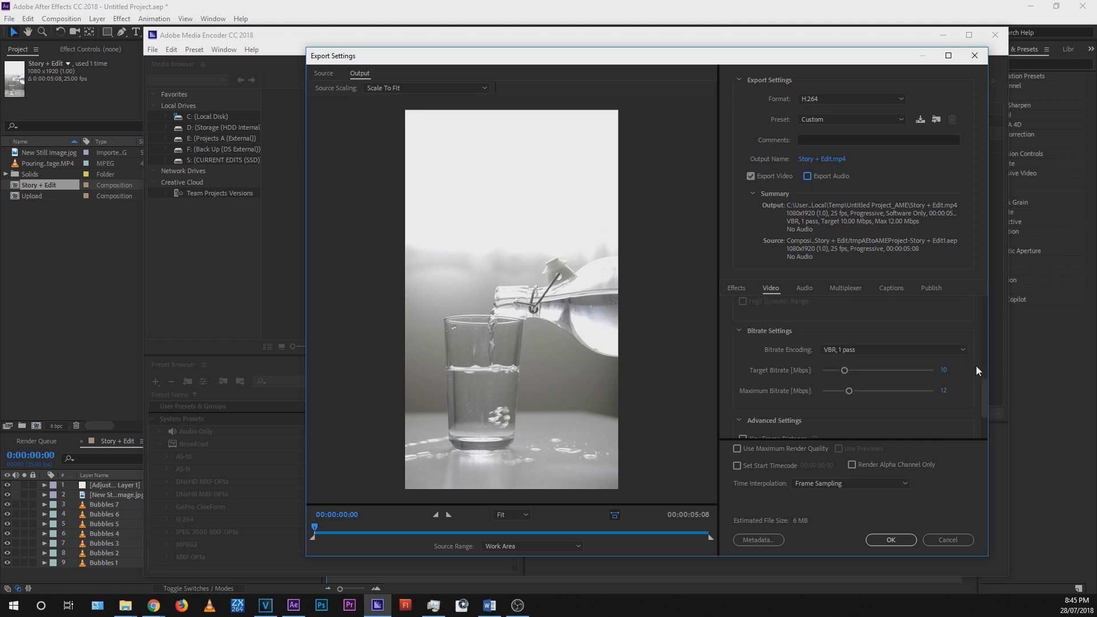
click(944, 370)
text(12)
key(Return)
scroll(979, 377, down, 2)
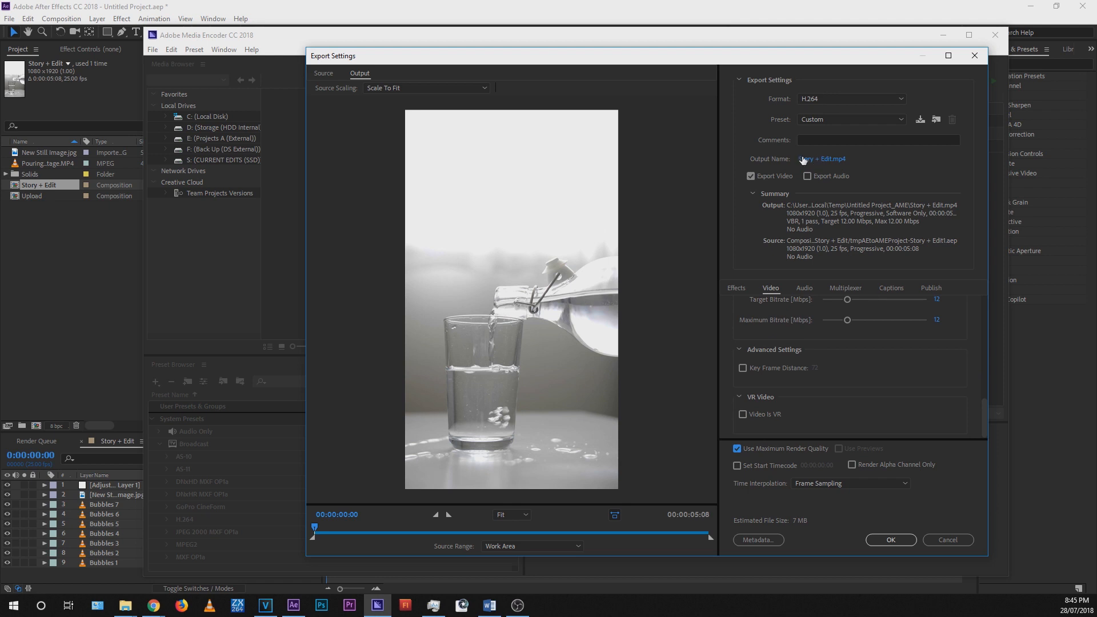
Step: Set the Story + Edit output file to Bubbles Story in the episode's Output folder, accept the settings and start encoding the queue
click(820, 158)
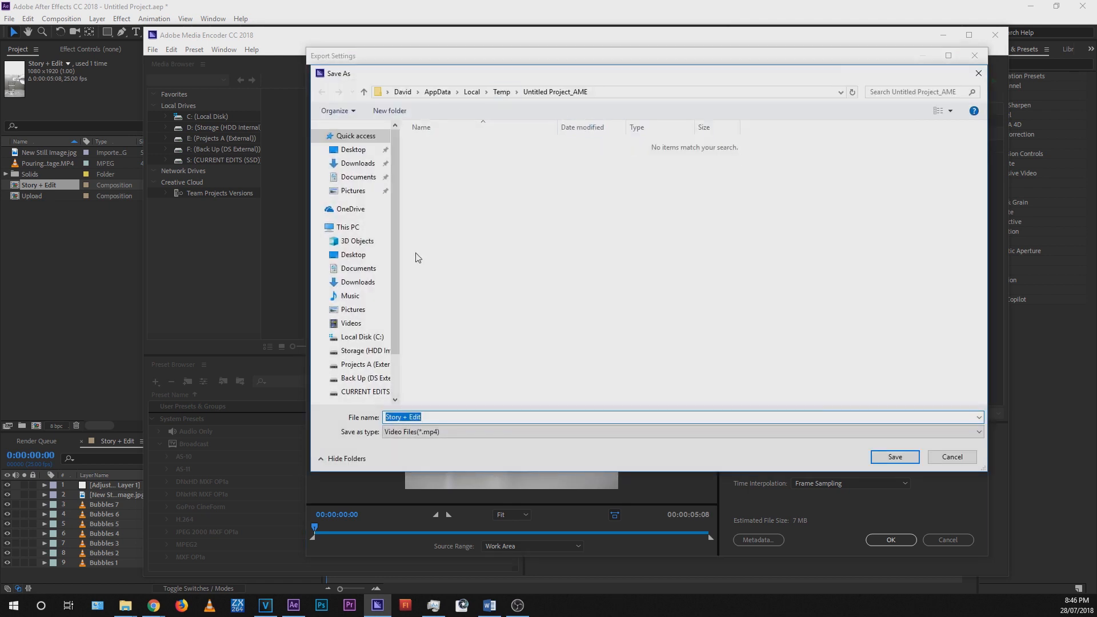
click(368, 393)
double_click(457, 171)
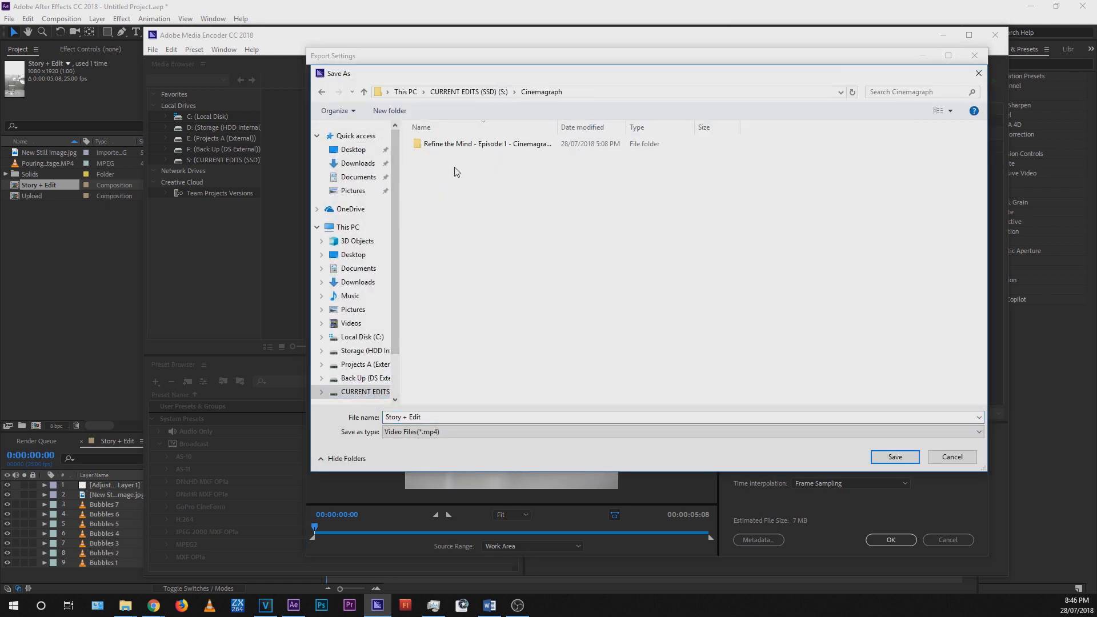
double_click(452, 144)
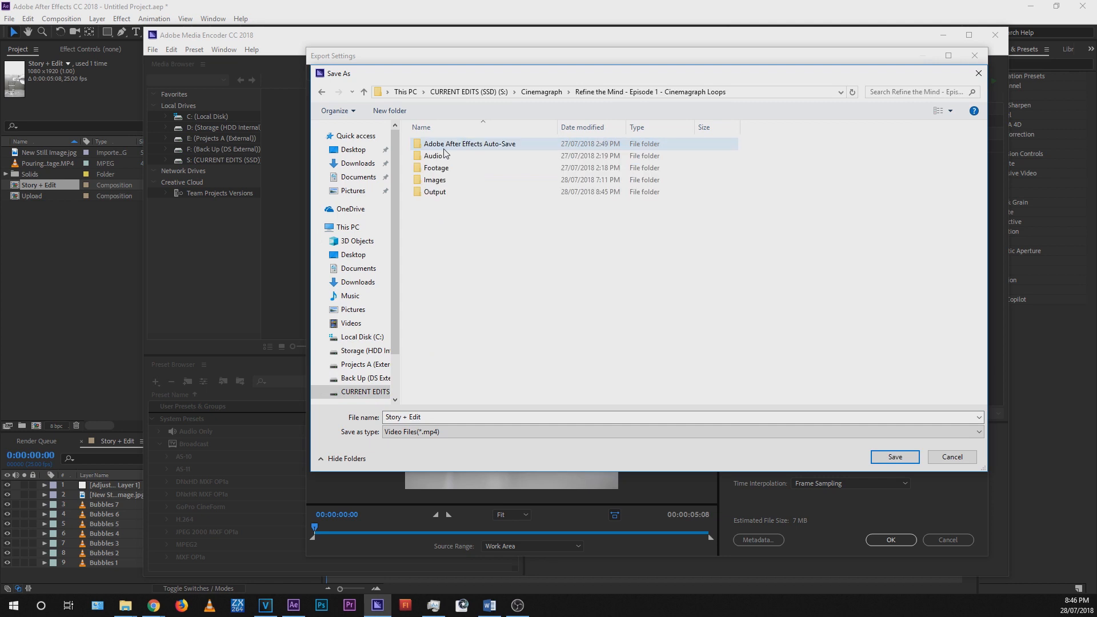
double_click(447, 193)
click(455, 416)
text(Bubbles Story)
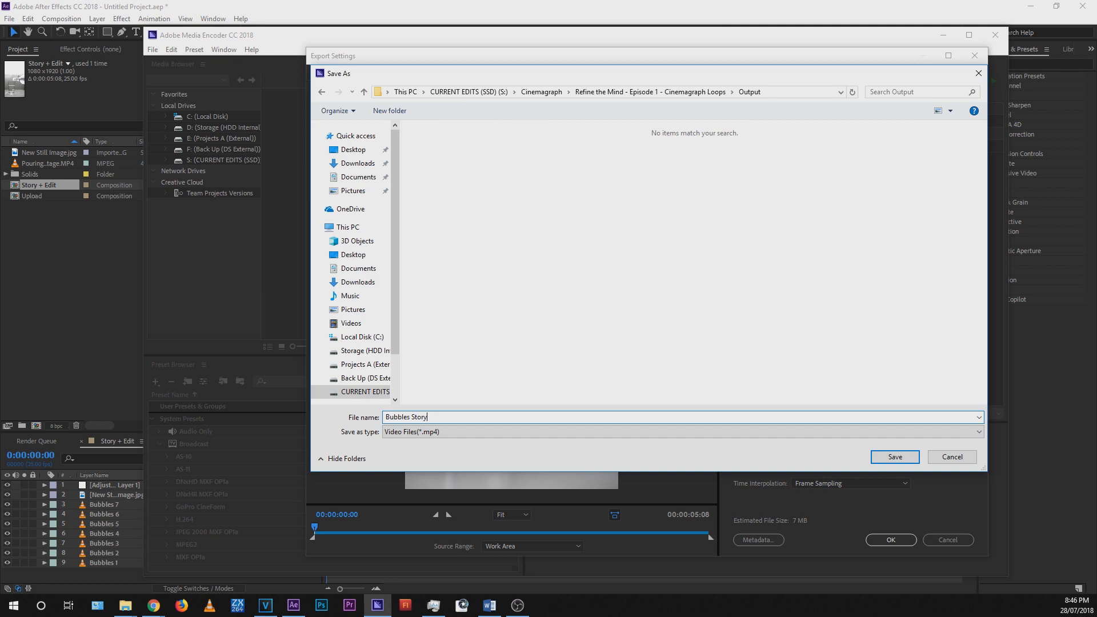
click(893, 460)
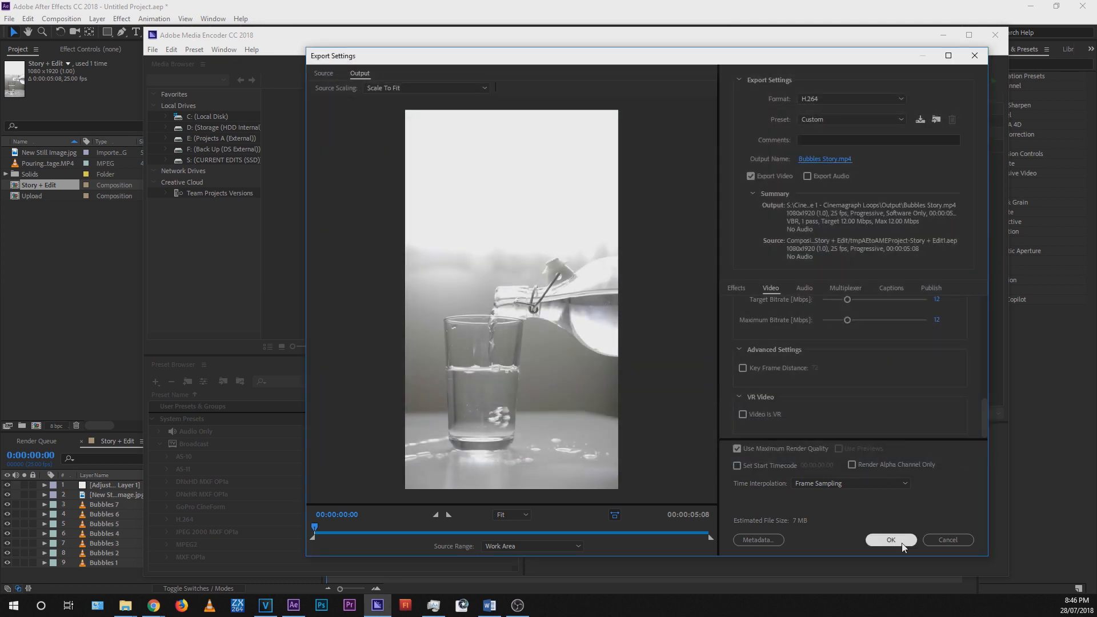
click(902, 543)
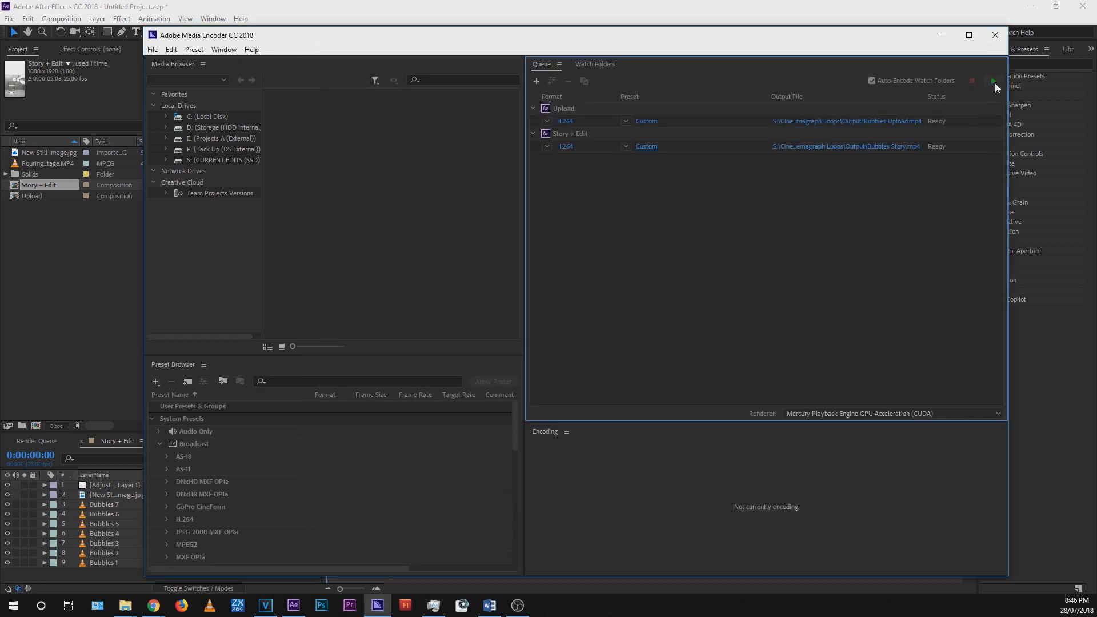
click(996, 84)
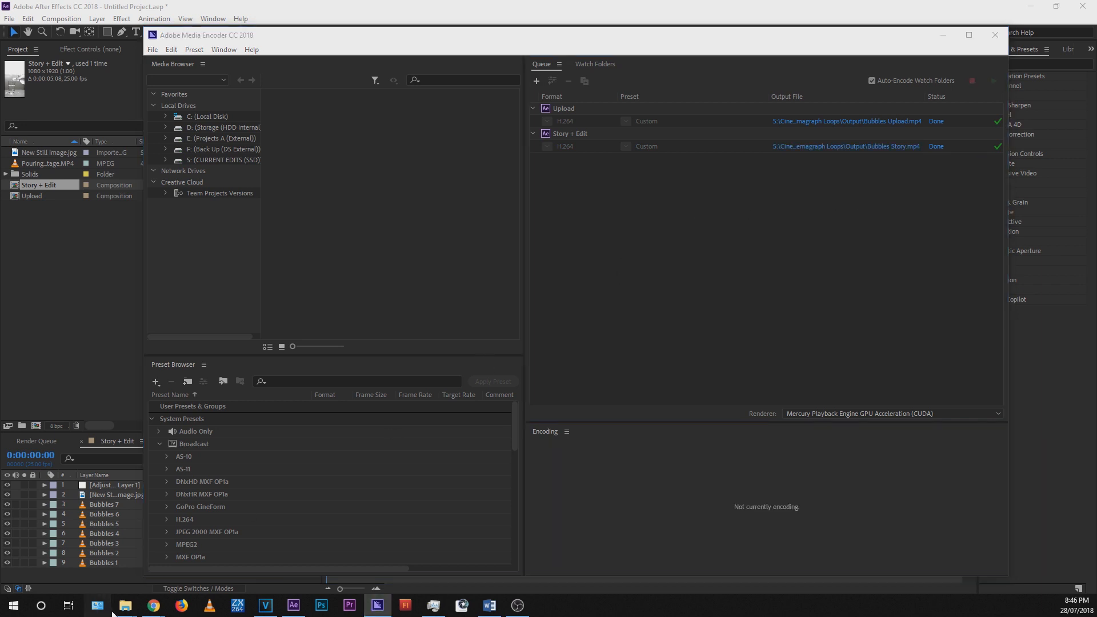
Step: Switch to the Output folder in File Explorer and play the exported Bubbles Story video
mouse_move(125, 607)
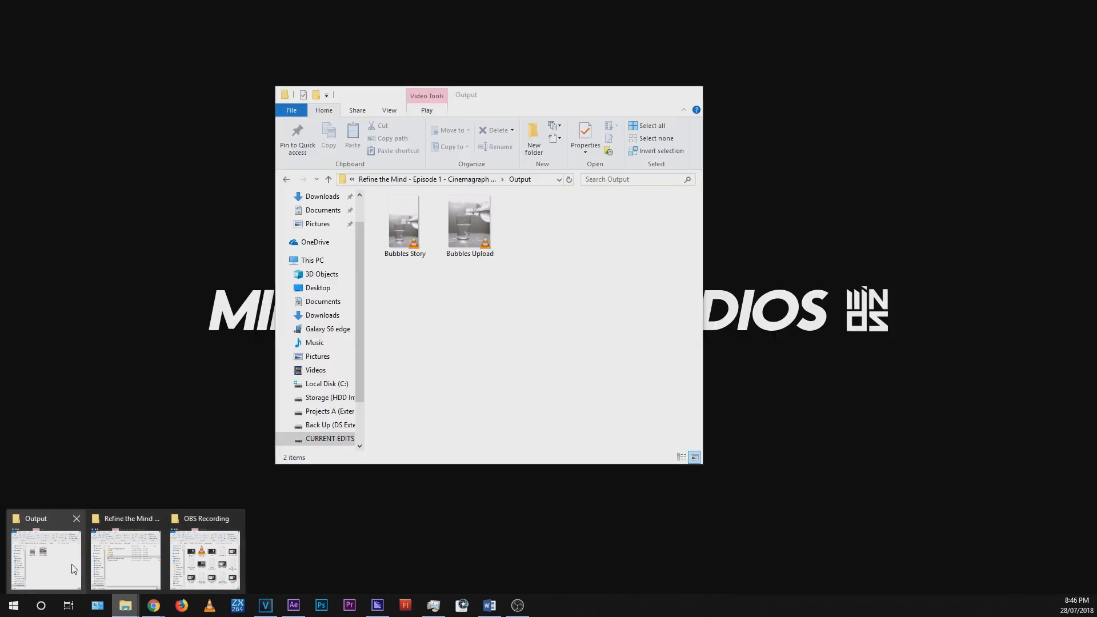
click(46, 557)
double_click(403, 237)
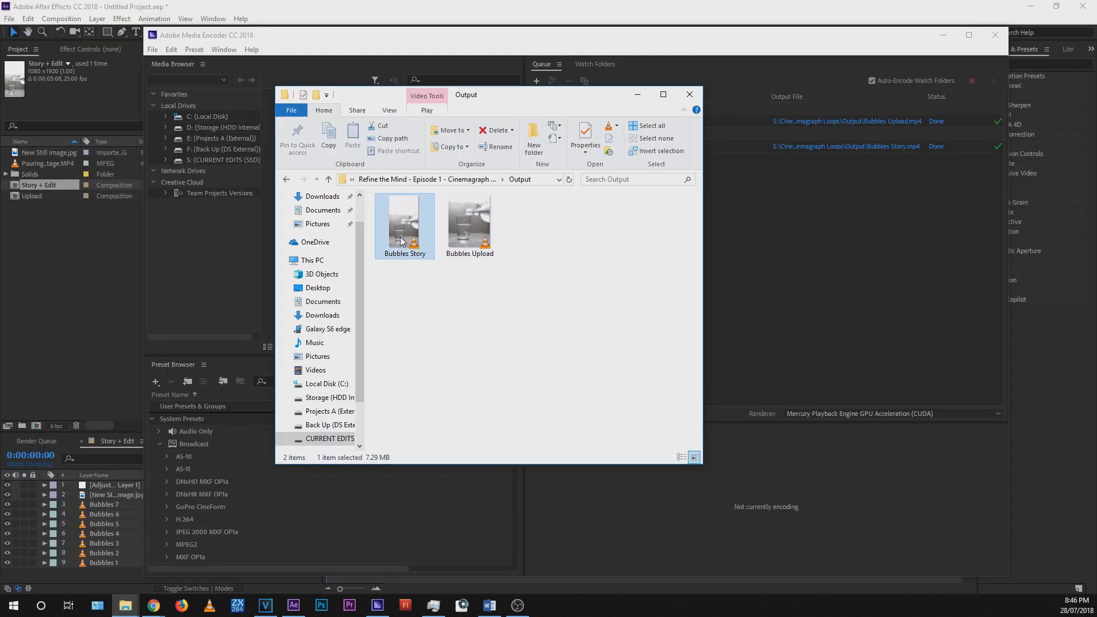